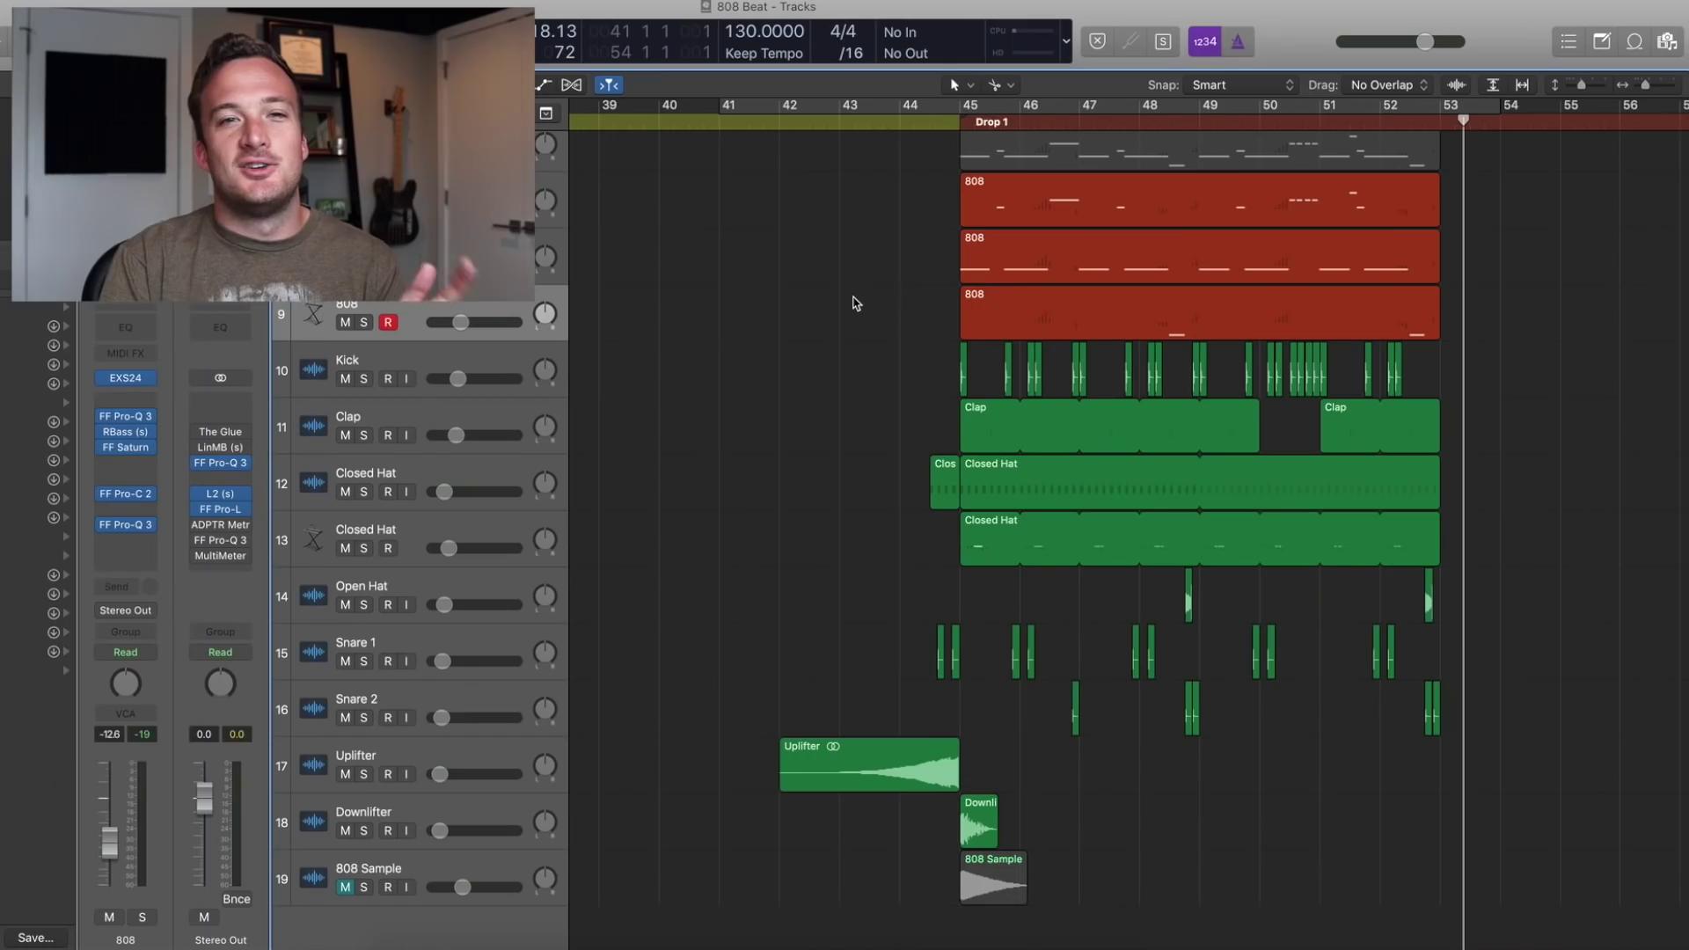
# Step: Review in the Piano Roll which notes the three split 808 regions each contain
pyautogui.moveTo(926, 202); pyautogui.dragTo(1014, 308)
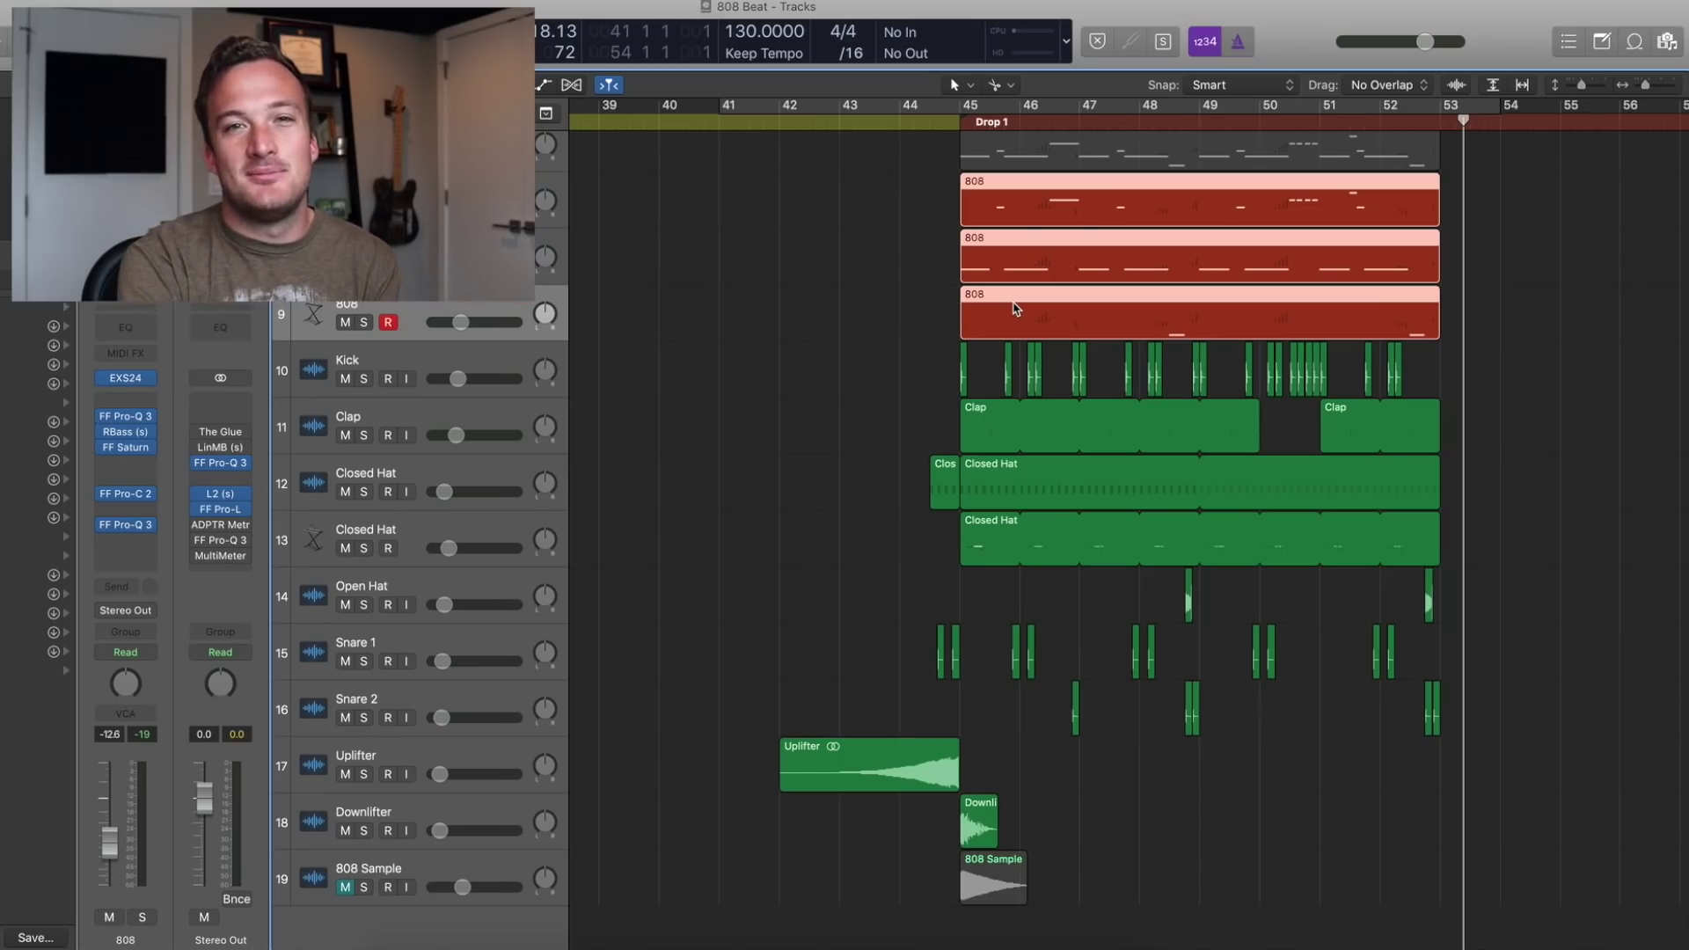
pyautogui.click(944, 208)
pyautogui.doubleClick(990, 216)
pyautogui.hscroll(5, 904, 658)
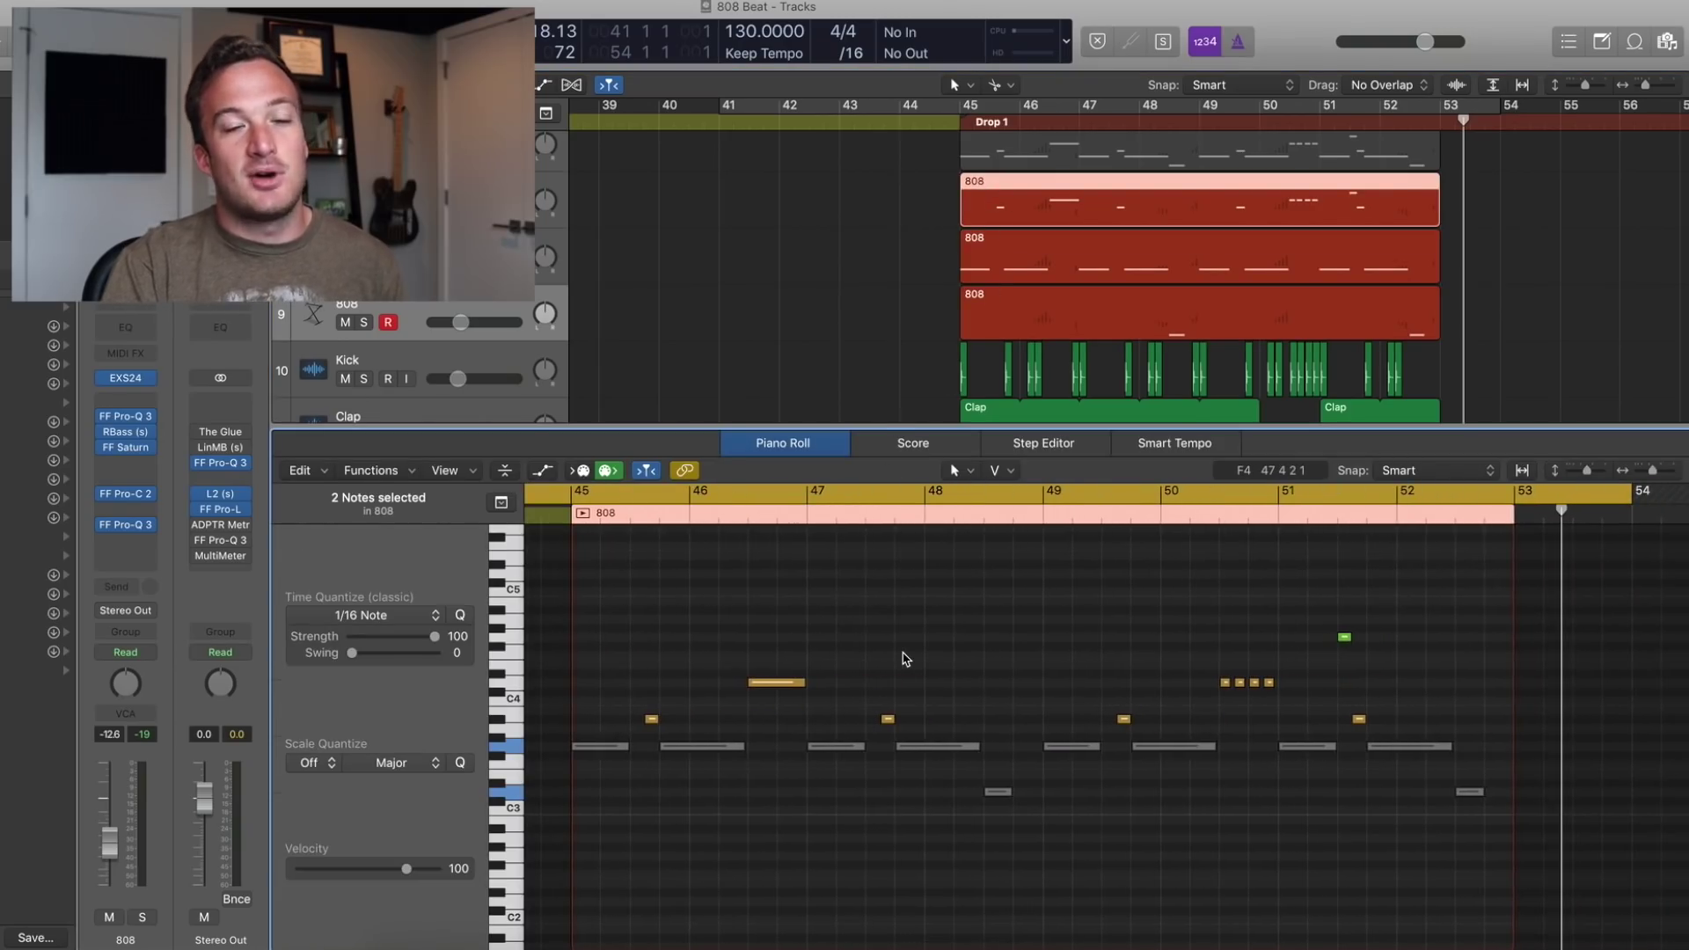
pyautogui.click(1036, 269)
pyautogui.click(1056, 302)
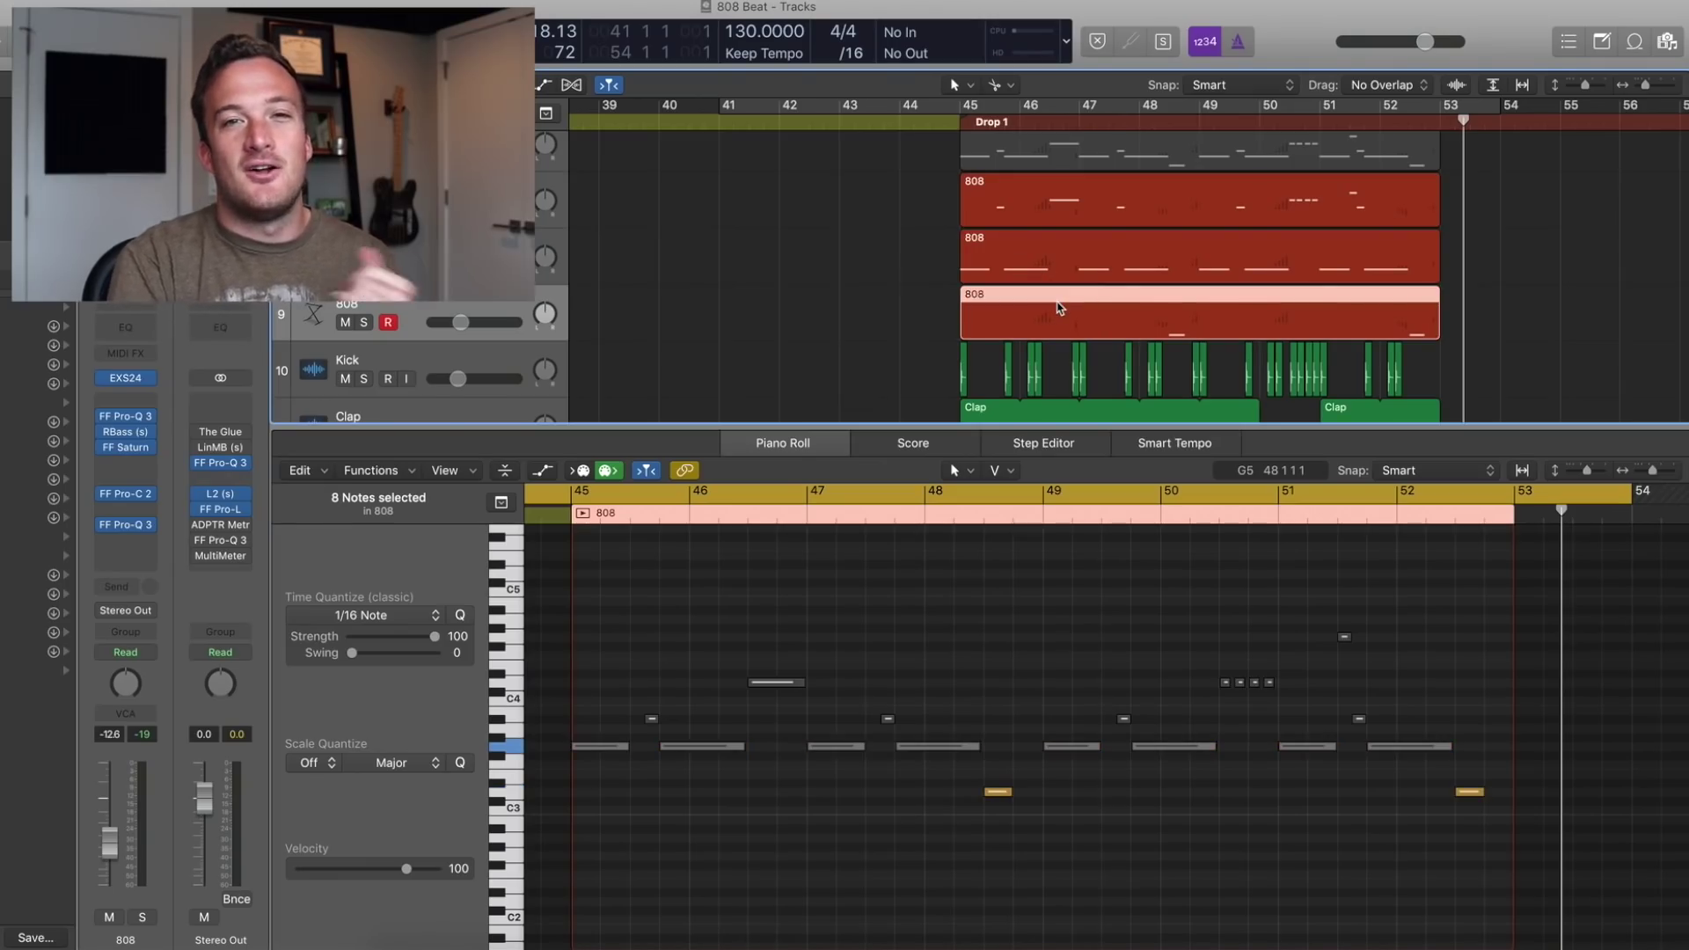
pyautogui.press('e')
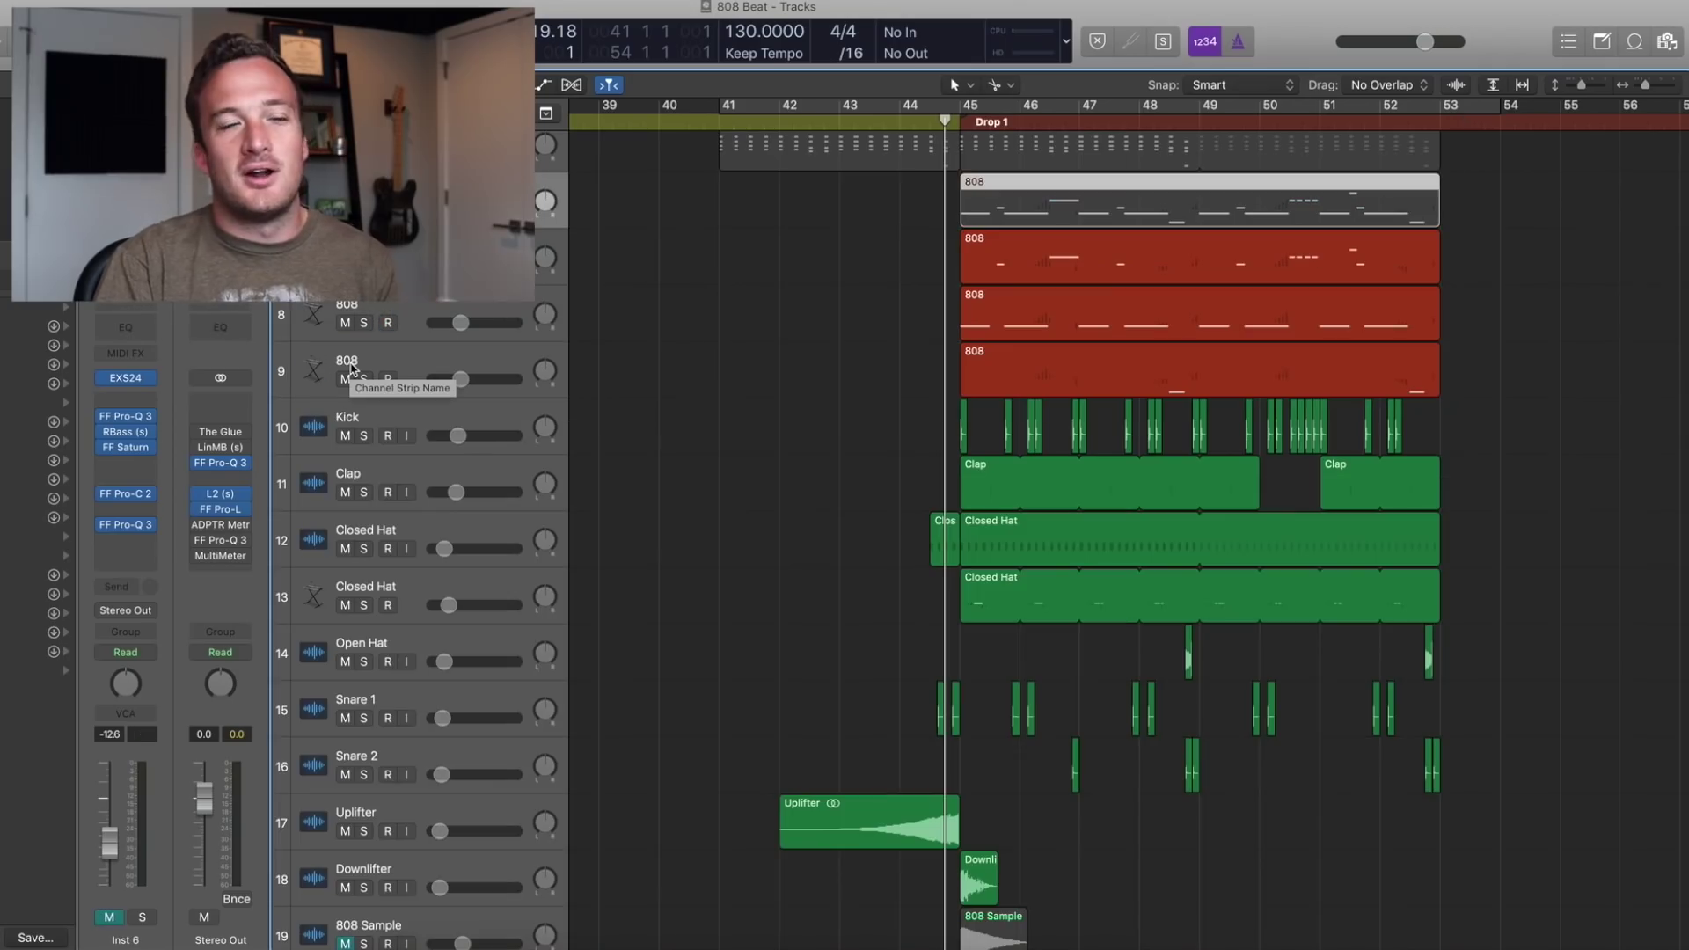
# Step: Mute the three split 808 tracks, unmute the combined 808 track and check its notes in the Piano Roll
pyautogui.click(345, 266)
pyautogui.click(344, 323)
pyautogui.click(345, 379)
pyautogui.click(344, 210)
pyautogui.press('e')
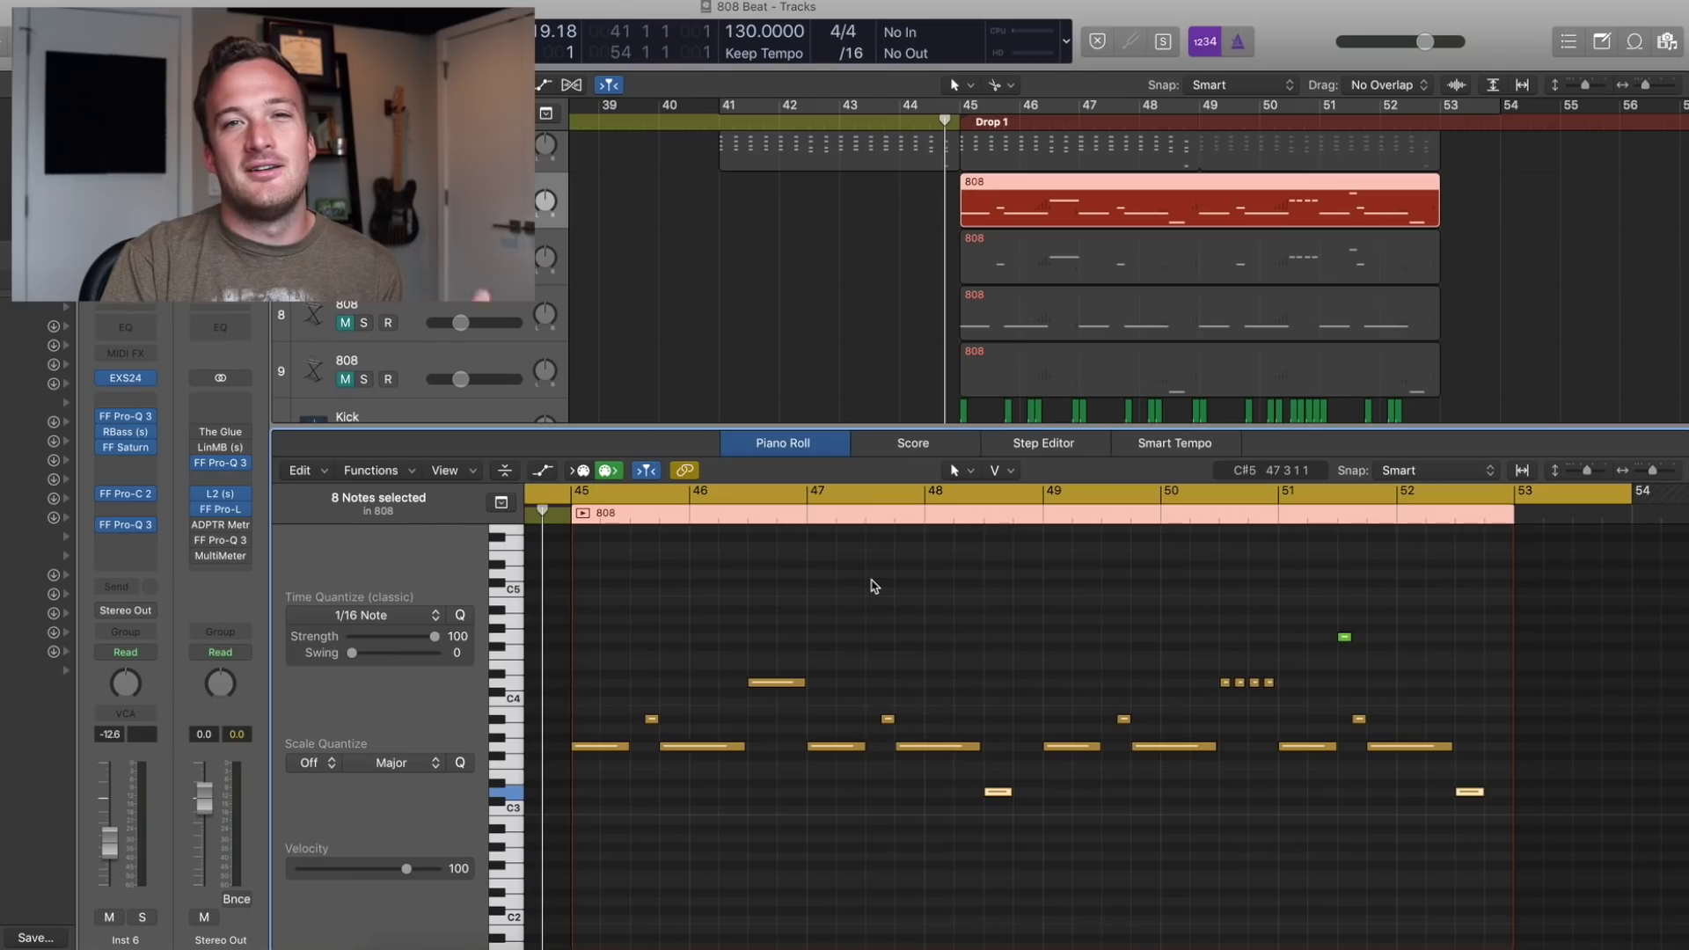
pyautogui.press('p')
# Step: Solo the 808 Sample track and play it with a cycle range from bar 45 to bar 48
pyautogui.scroll(-3, 791, 615)
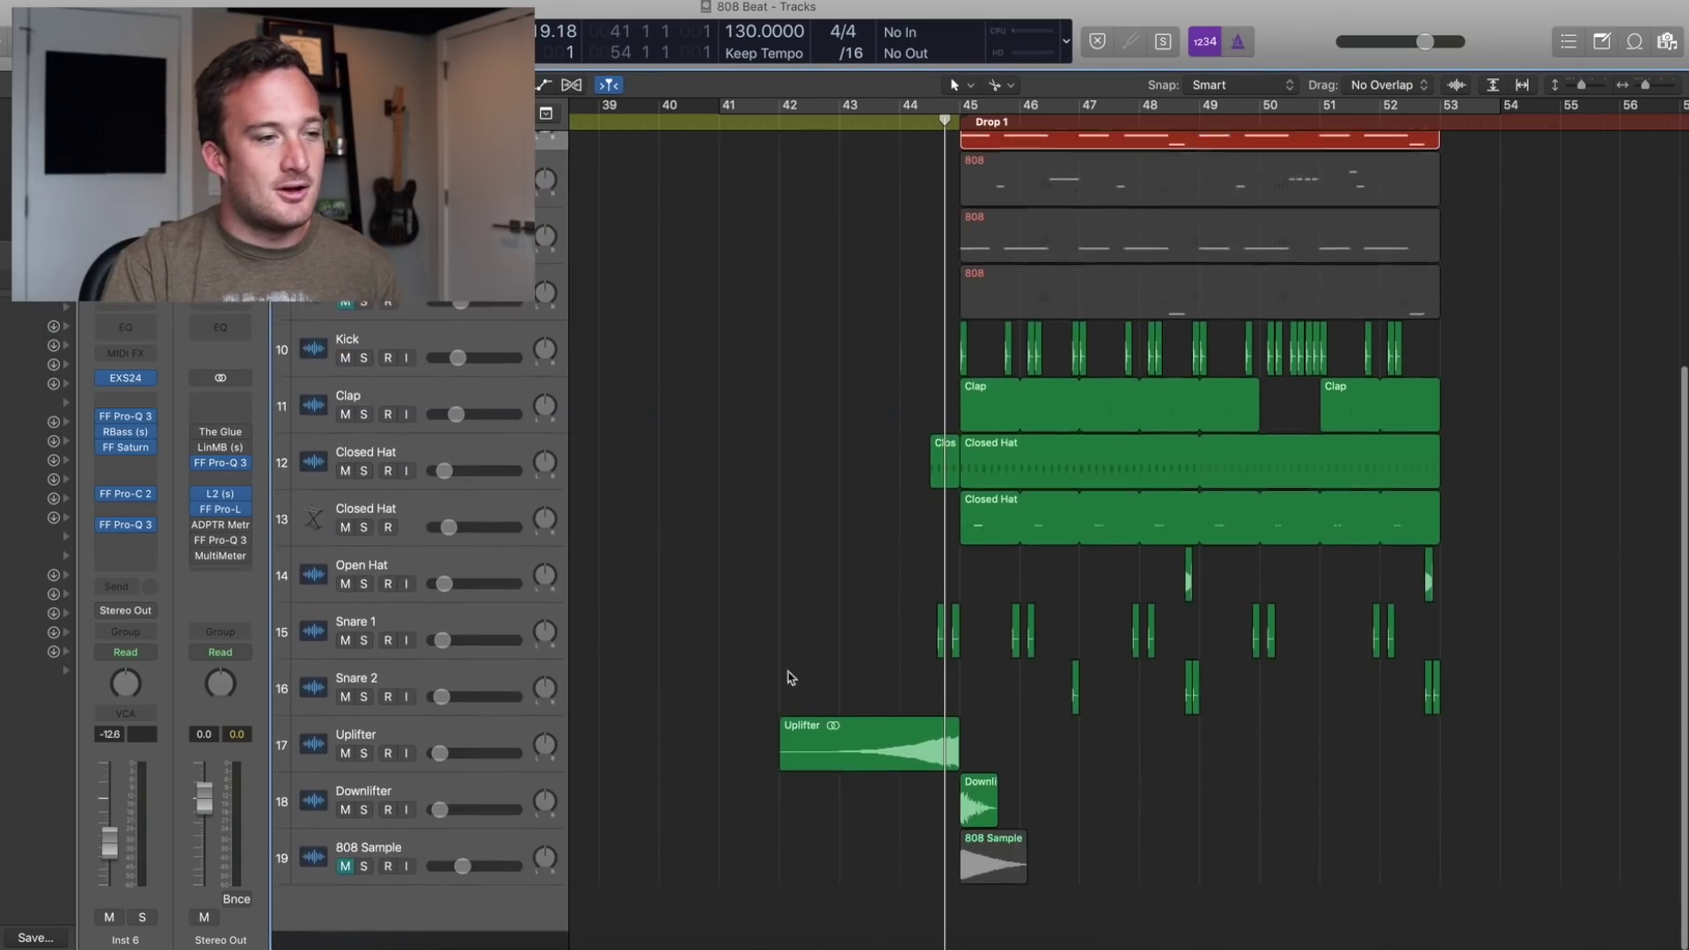
pyautogui.click(380, 886)
pyautogui.hotkey('ctrl', 's')
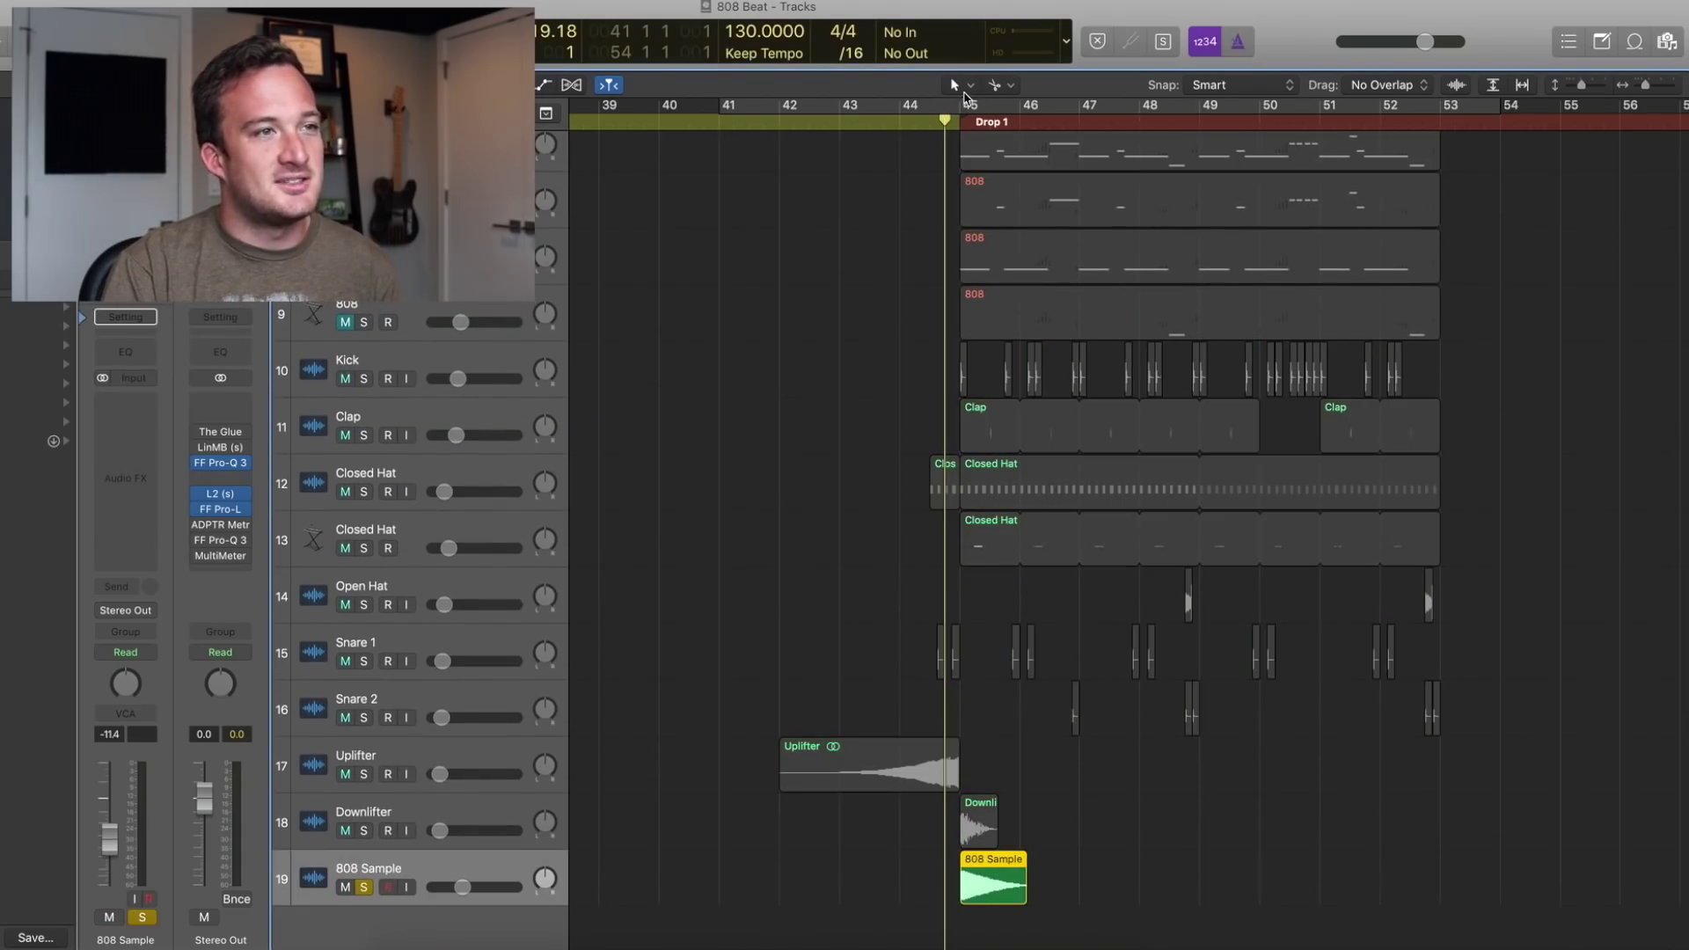
pyautogui.moveTo(968, 97); pyautogui.dragTo(1144, 102)
pyautogui.press('space')
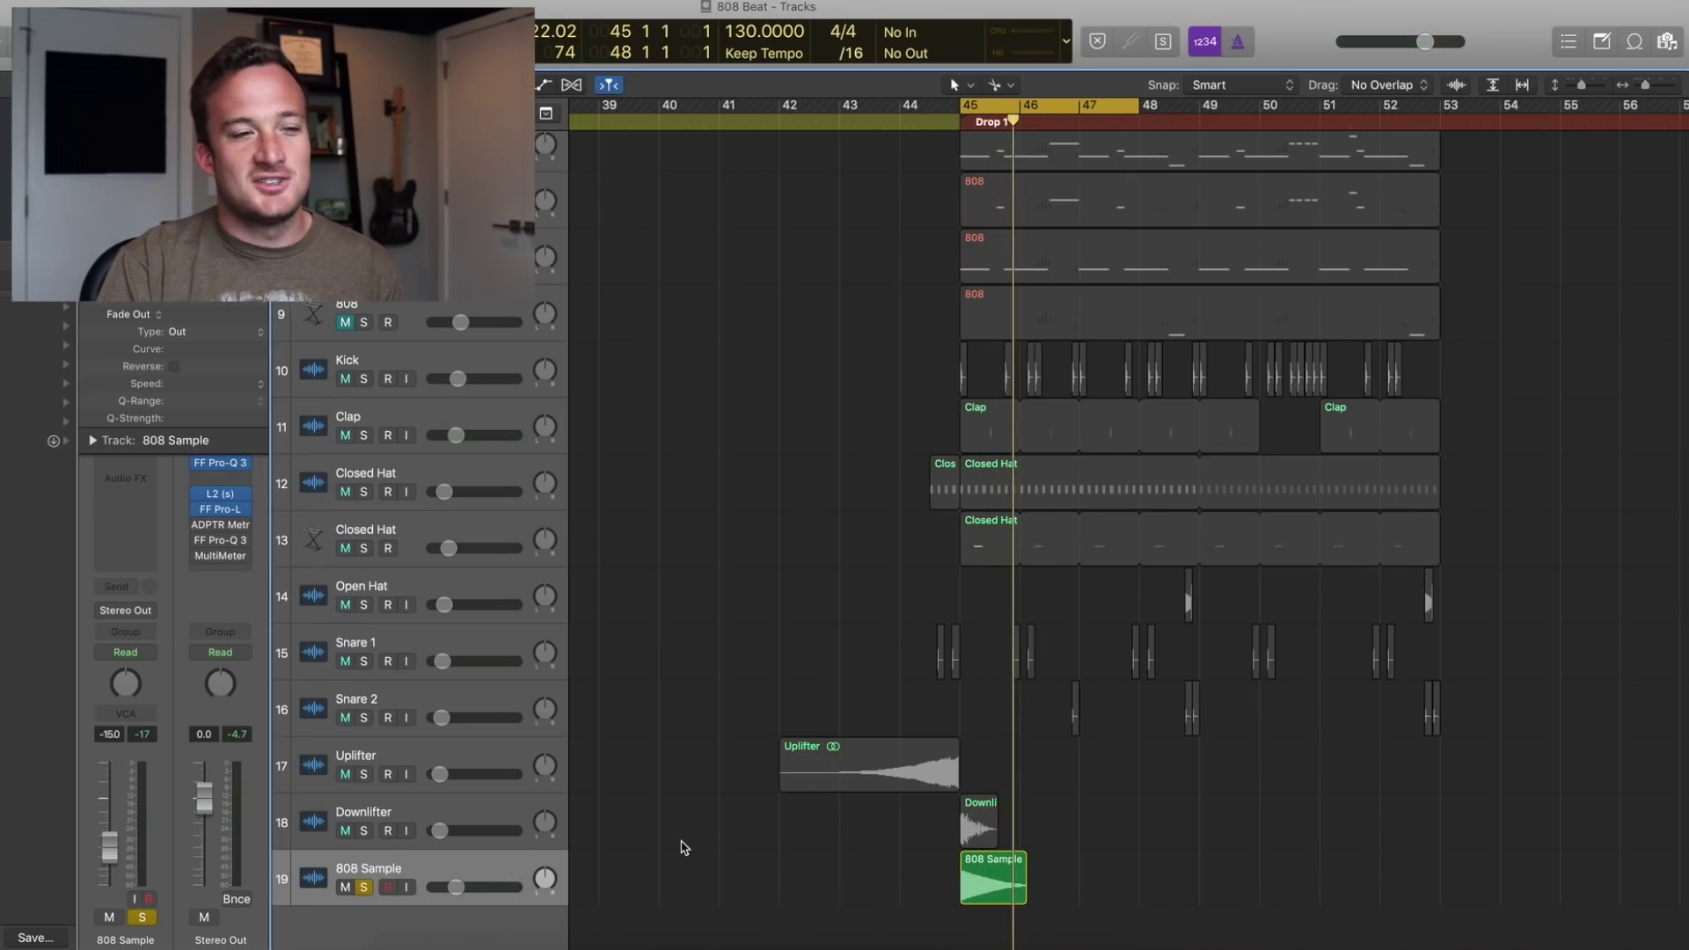
# Step: Try building the bassline from two consecutive copies of the 808 Sample region, and remove the copies
pyautogui.moveTo(992, 882); pyautogui.dragTo(1026, 883)
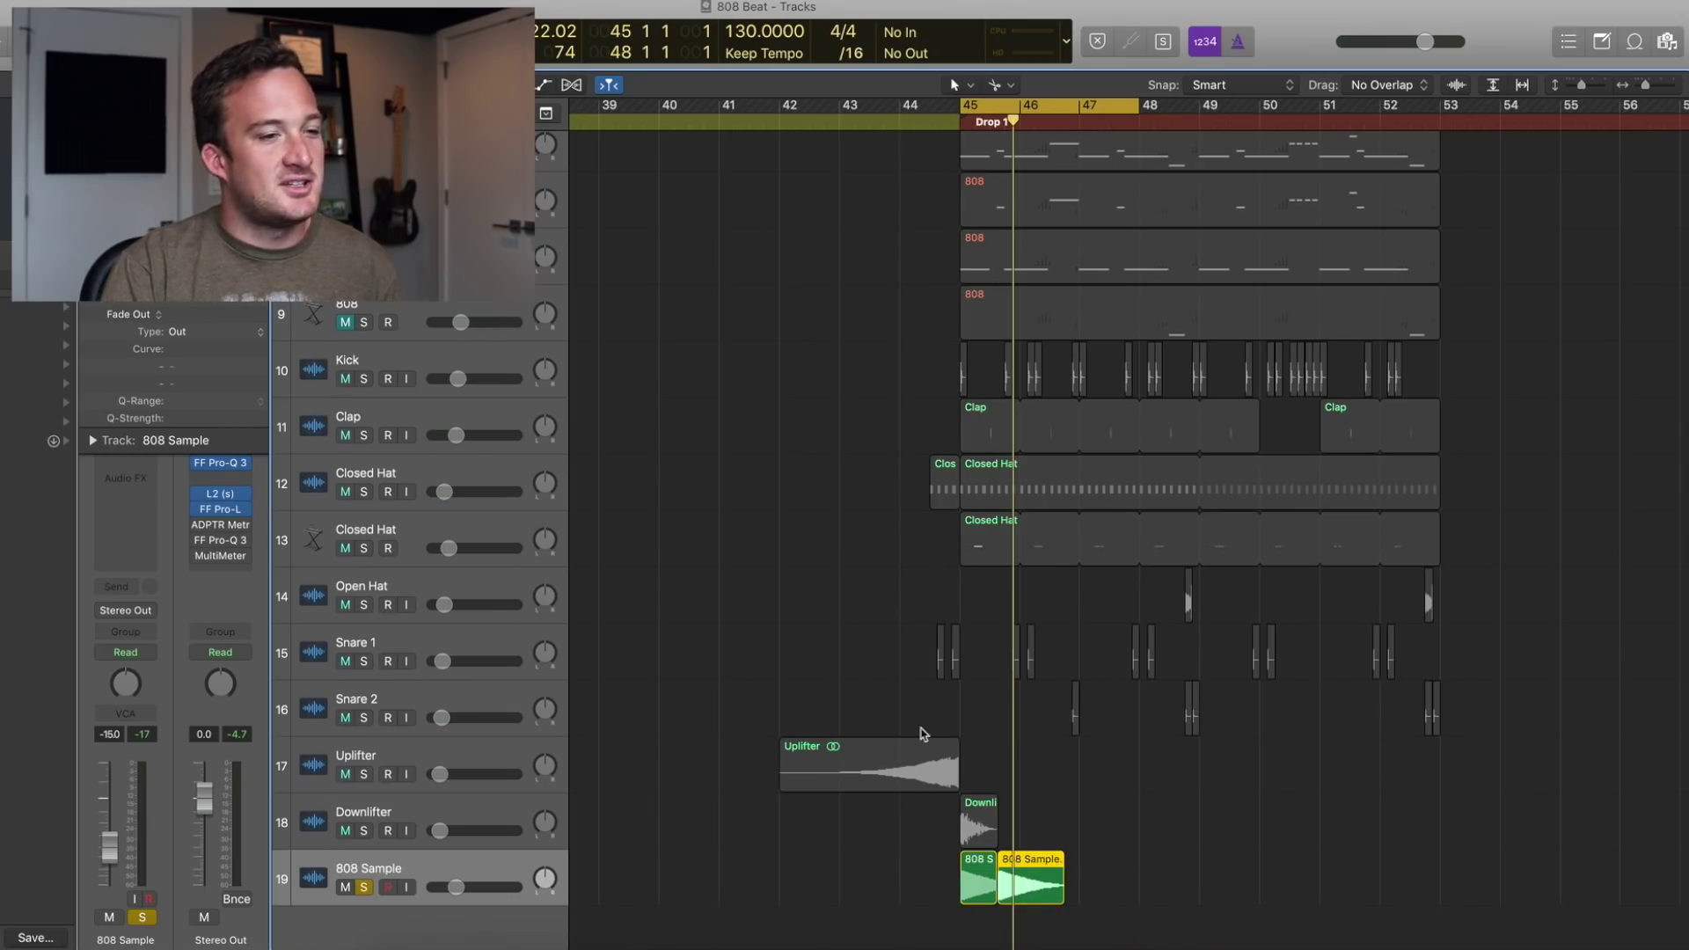
pyautogui.moveTo(1031, 888); pyautogui.dragTo(1075, 886)
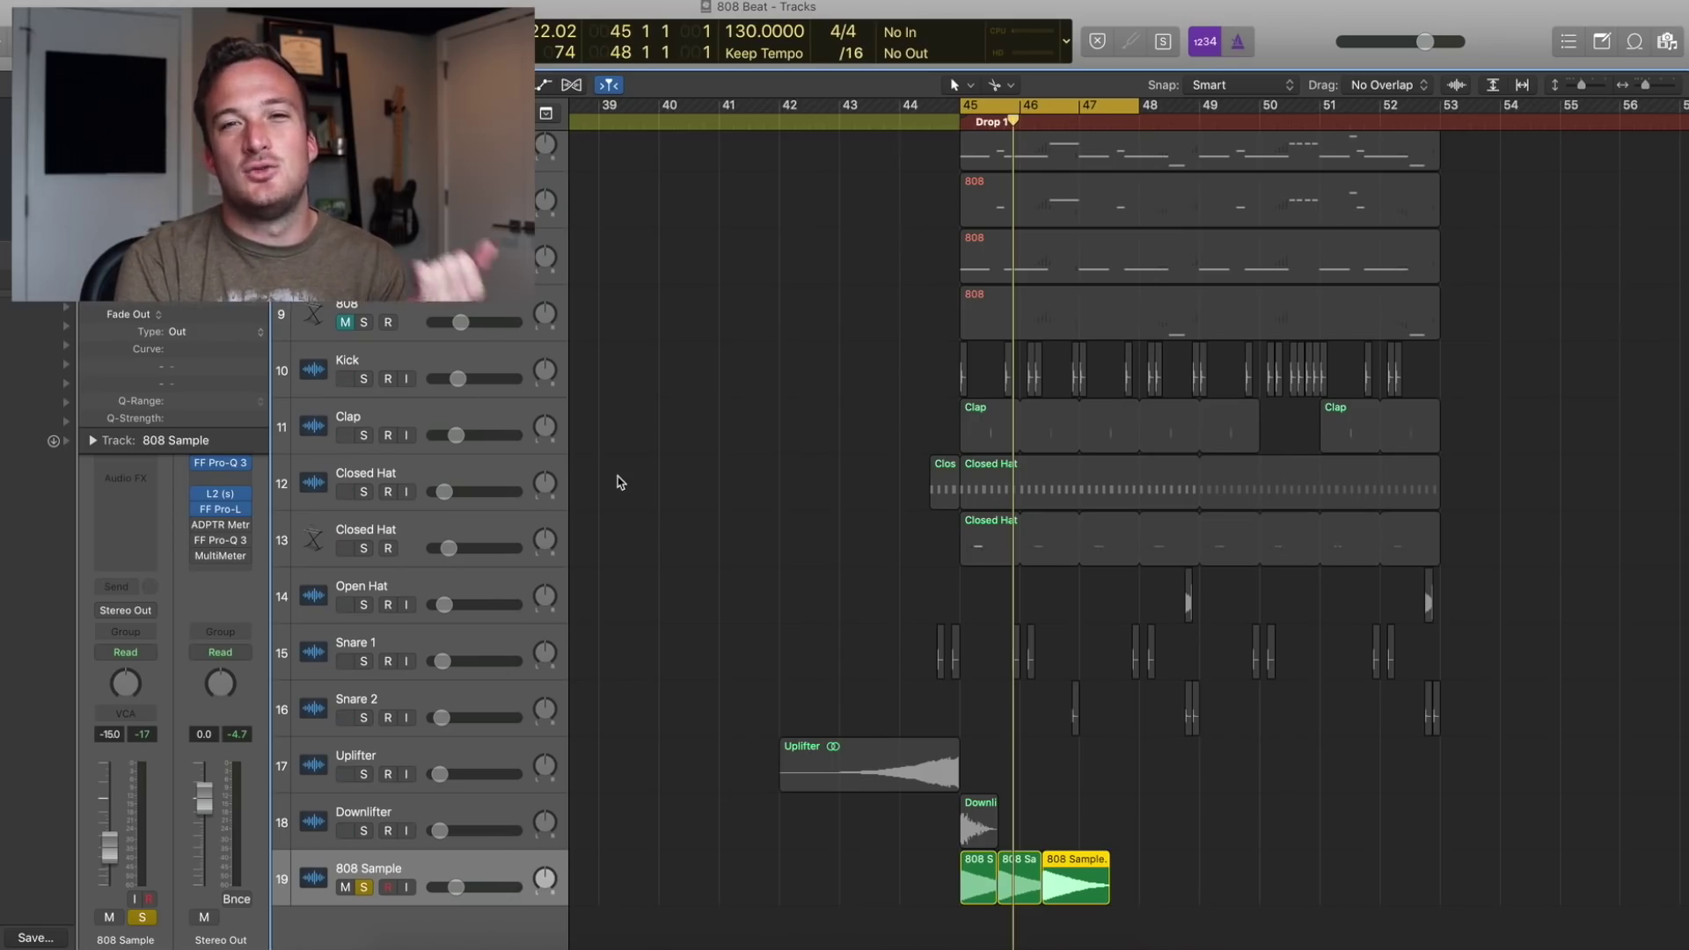
pyautogui.moveTo(1157, 898); pyautogui.dragTo(1026, 890)
pyautogui.press('Delete')
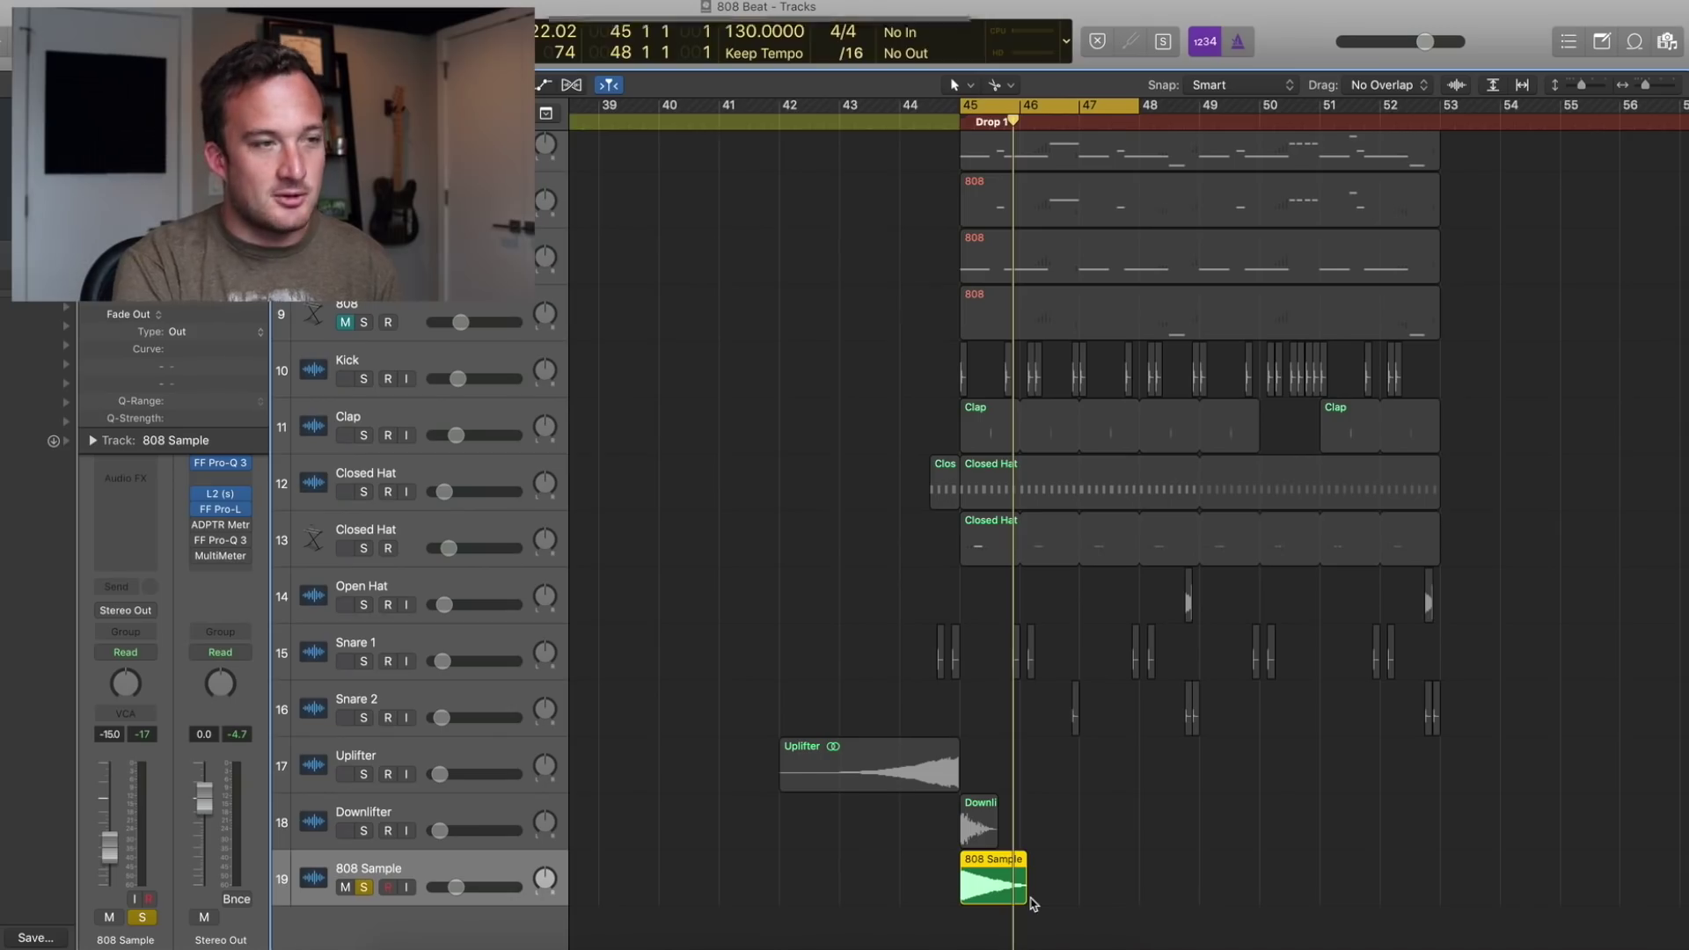
# Step: Convert the 808 Sample region to a new sampler track with zones created from regions, and open its EXS24 instrument
pyautogui.hotkey('ctrl', 'e')
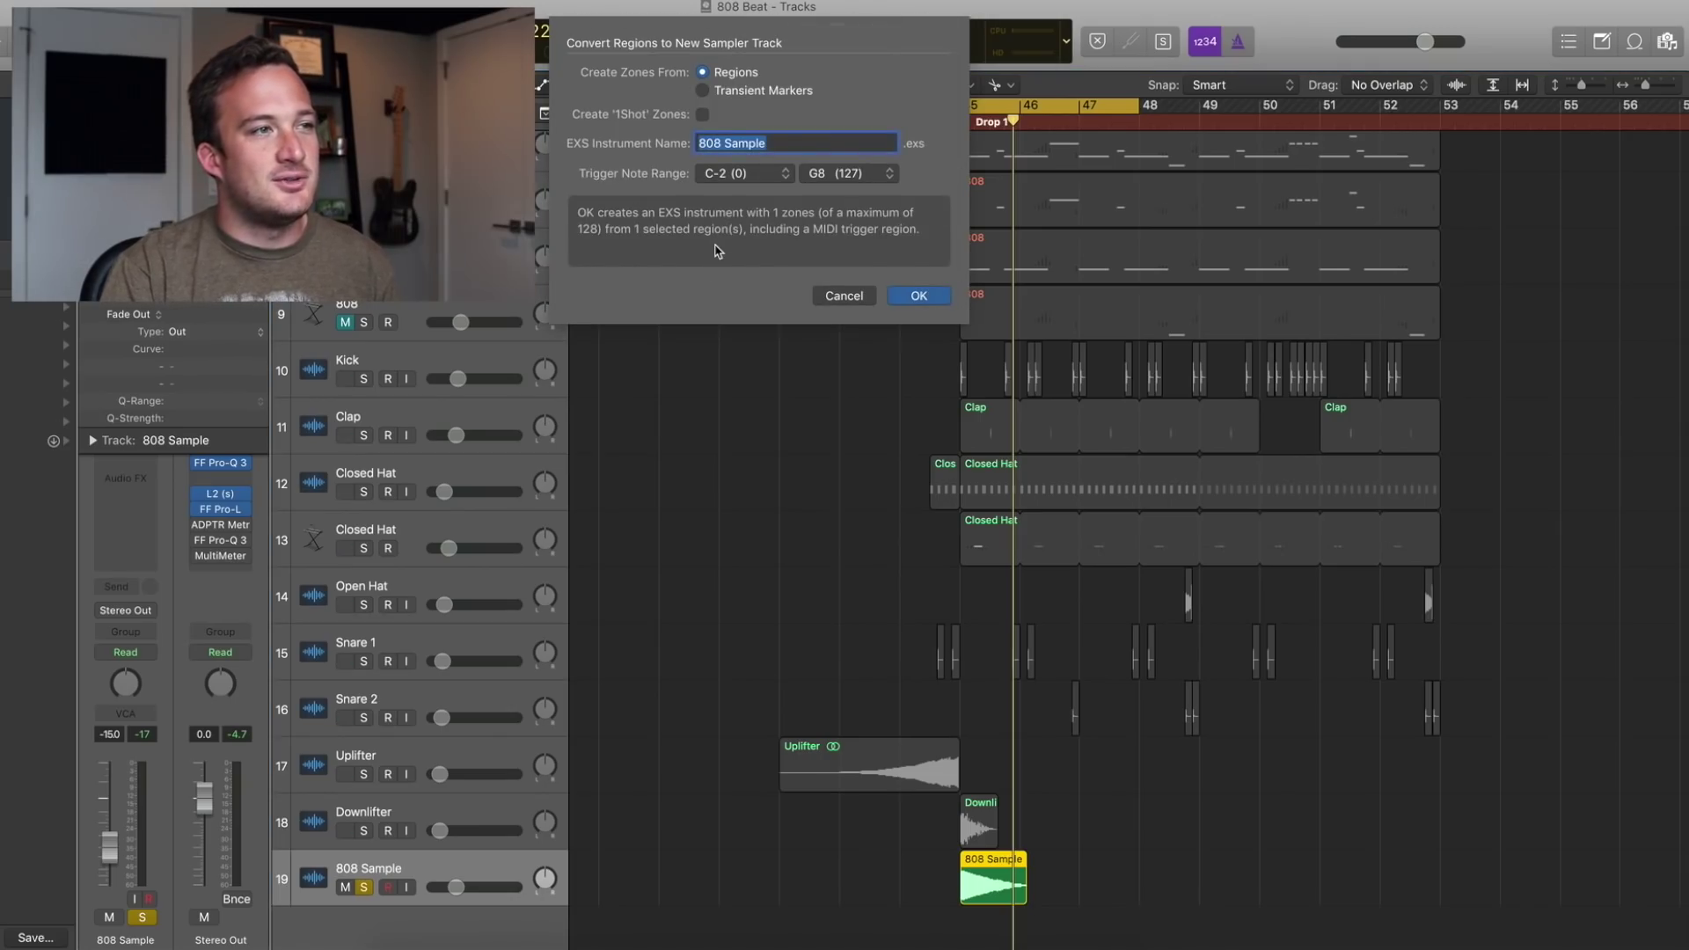
pyautogui.press('Return')
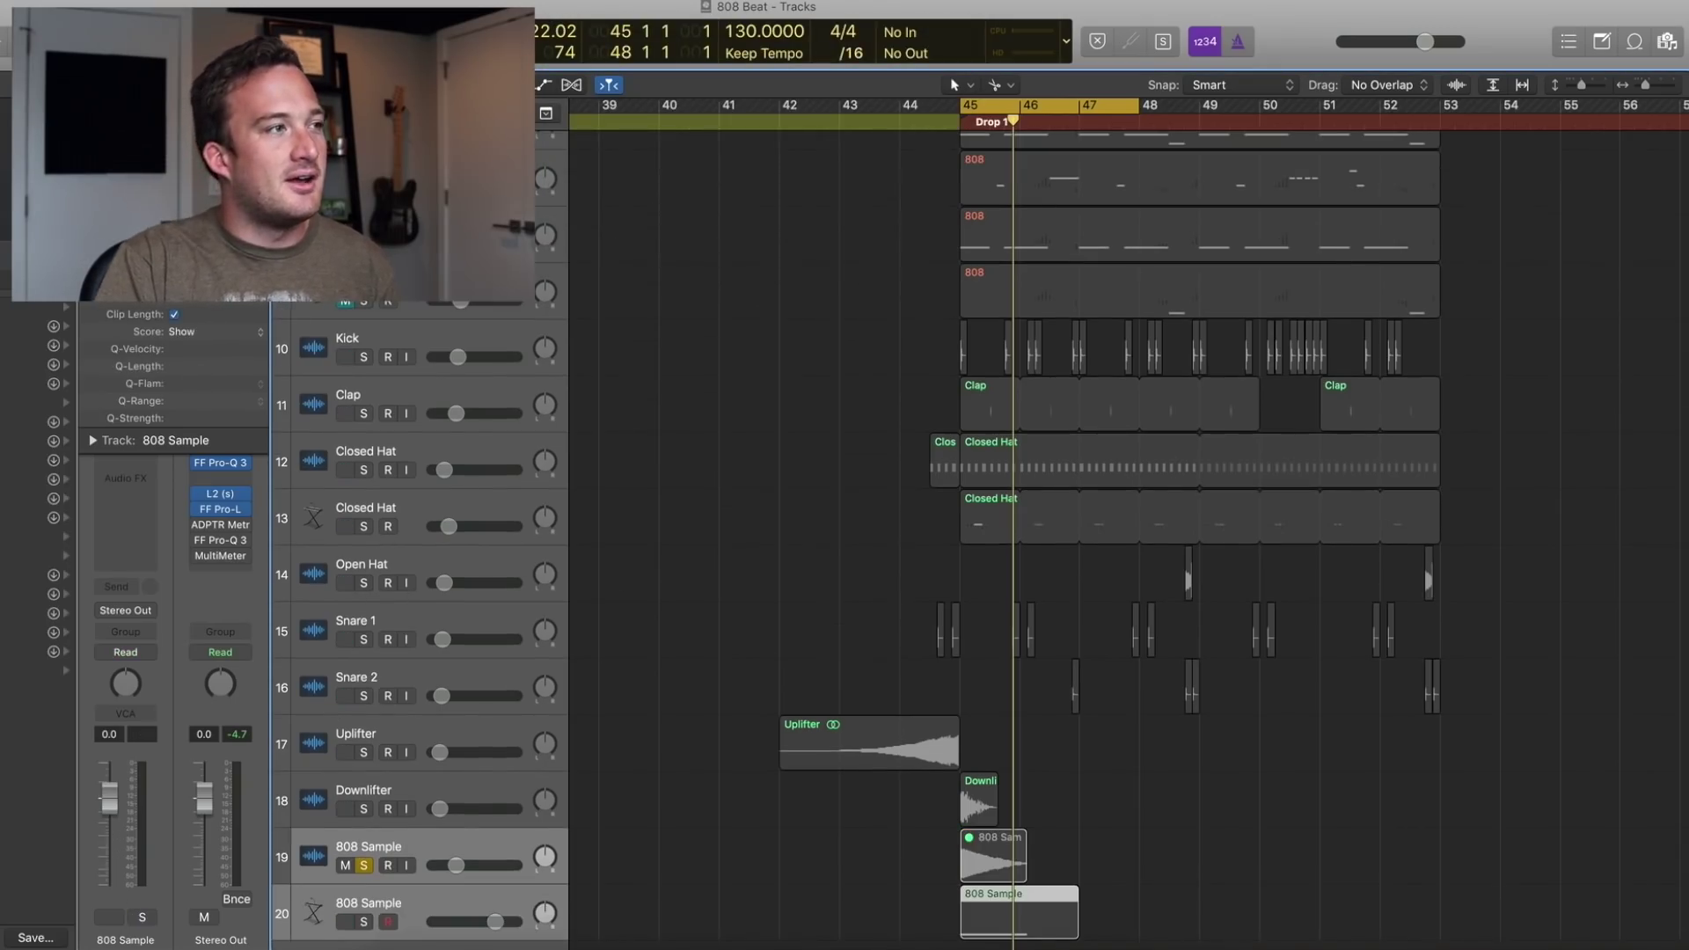
pyautogui.click(126, 379)
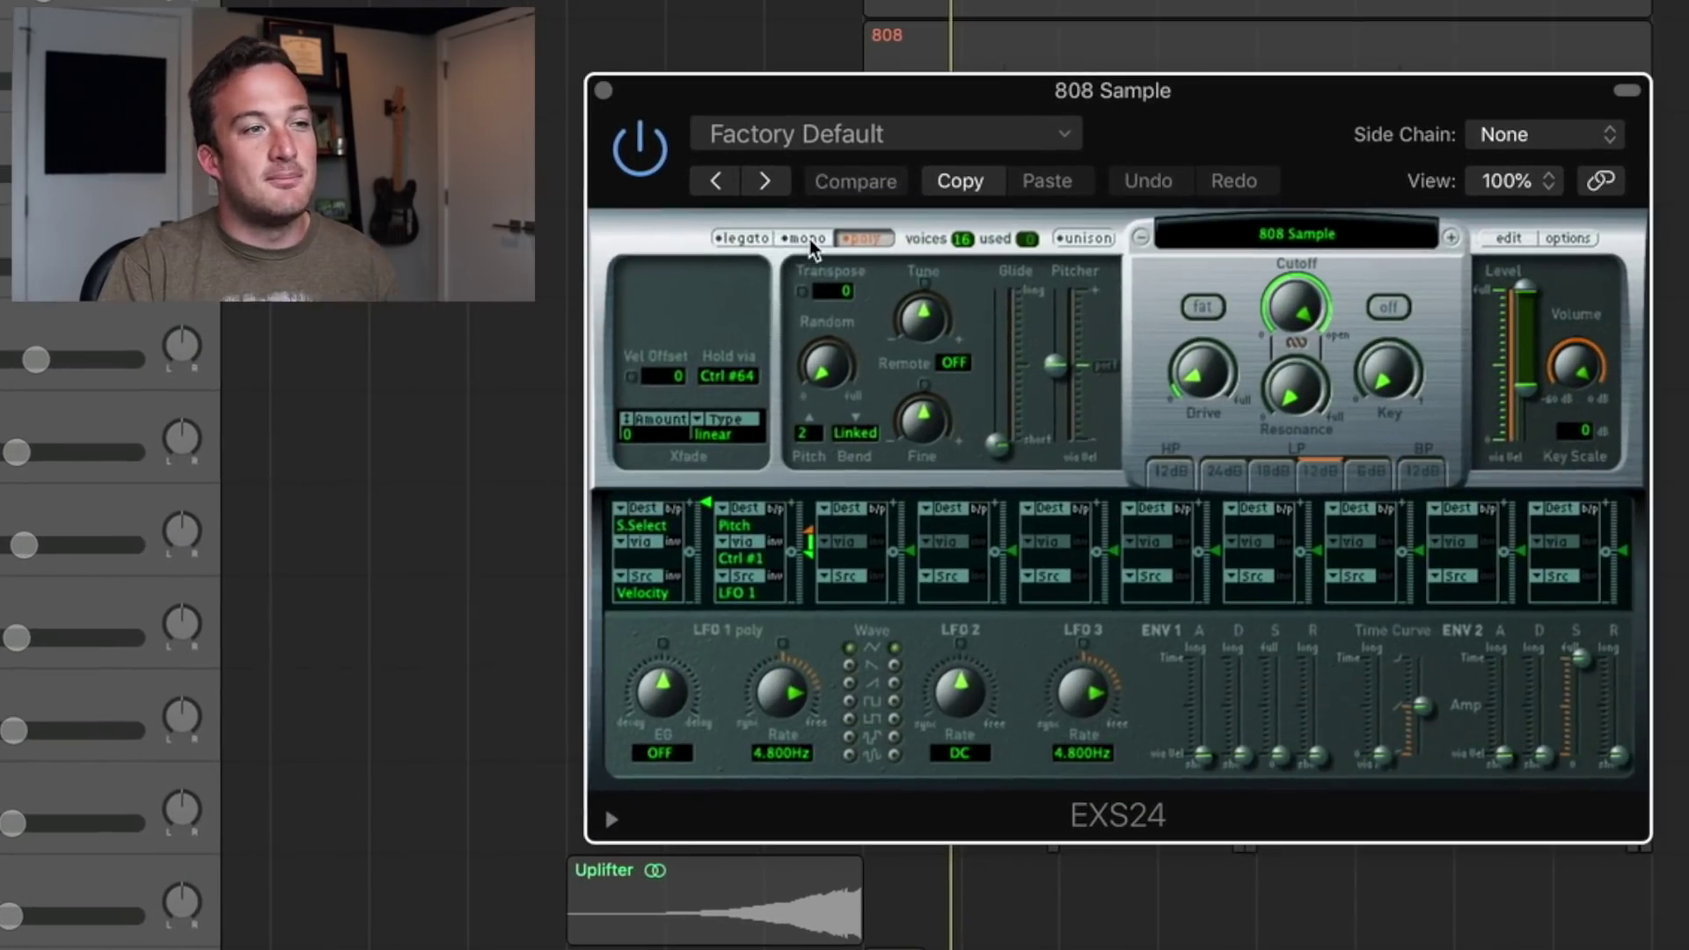
# Step: Set the EXS24 to mono mode with a pitch bend range of 12
pyautogui.click(809, 239)
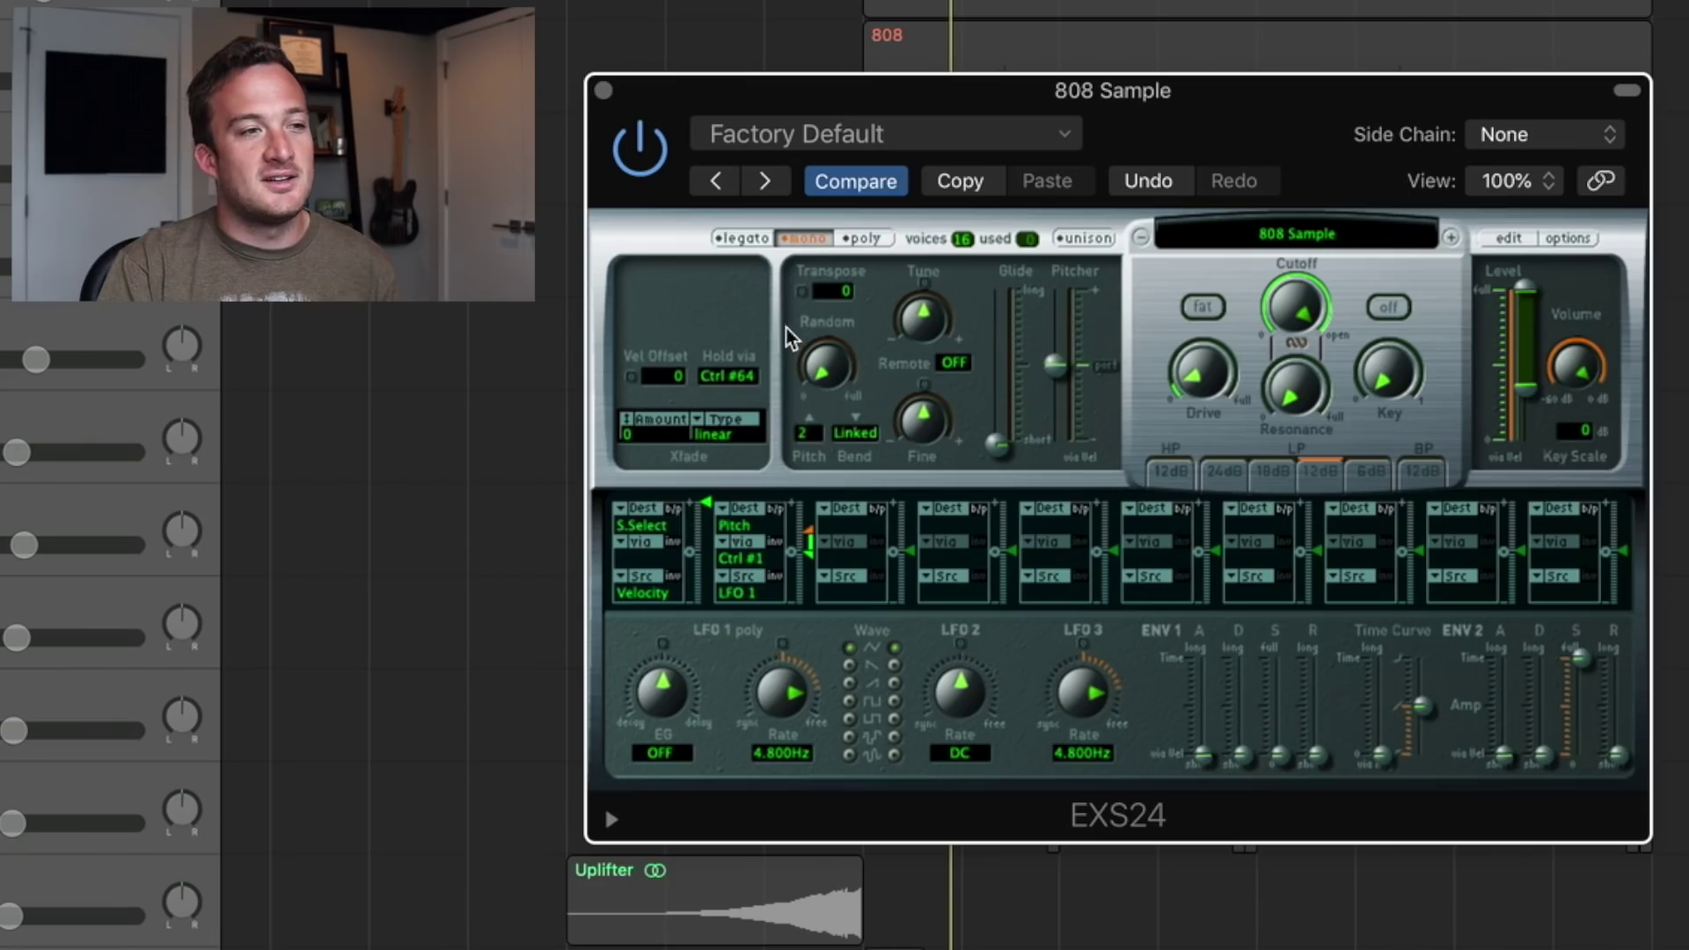
pyautogui.click(803, 433)
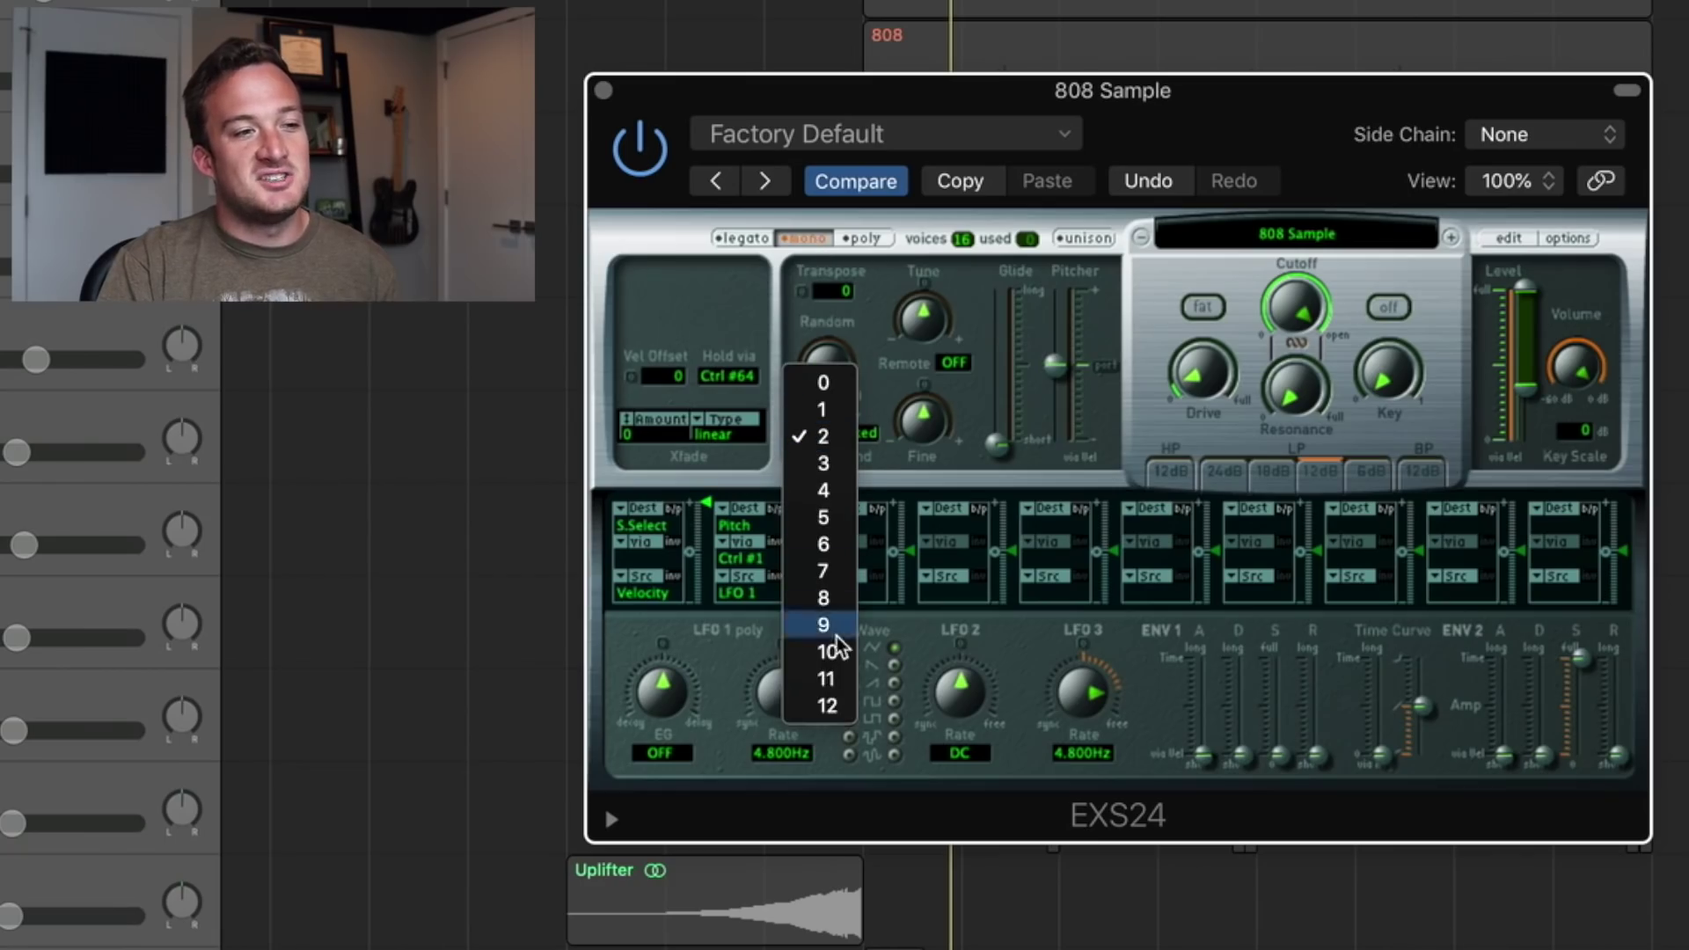
pyautogui.click(823, 707)
# Step: Set the 808 Sample zone's root key to F3 and its key range to C-2 through G8, and save the instrument
pyautogui.click(1507, 238)
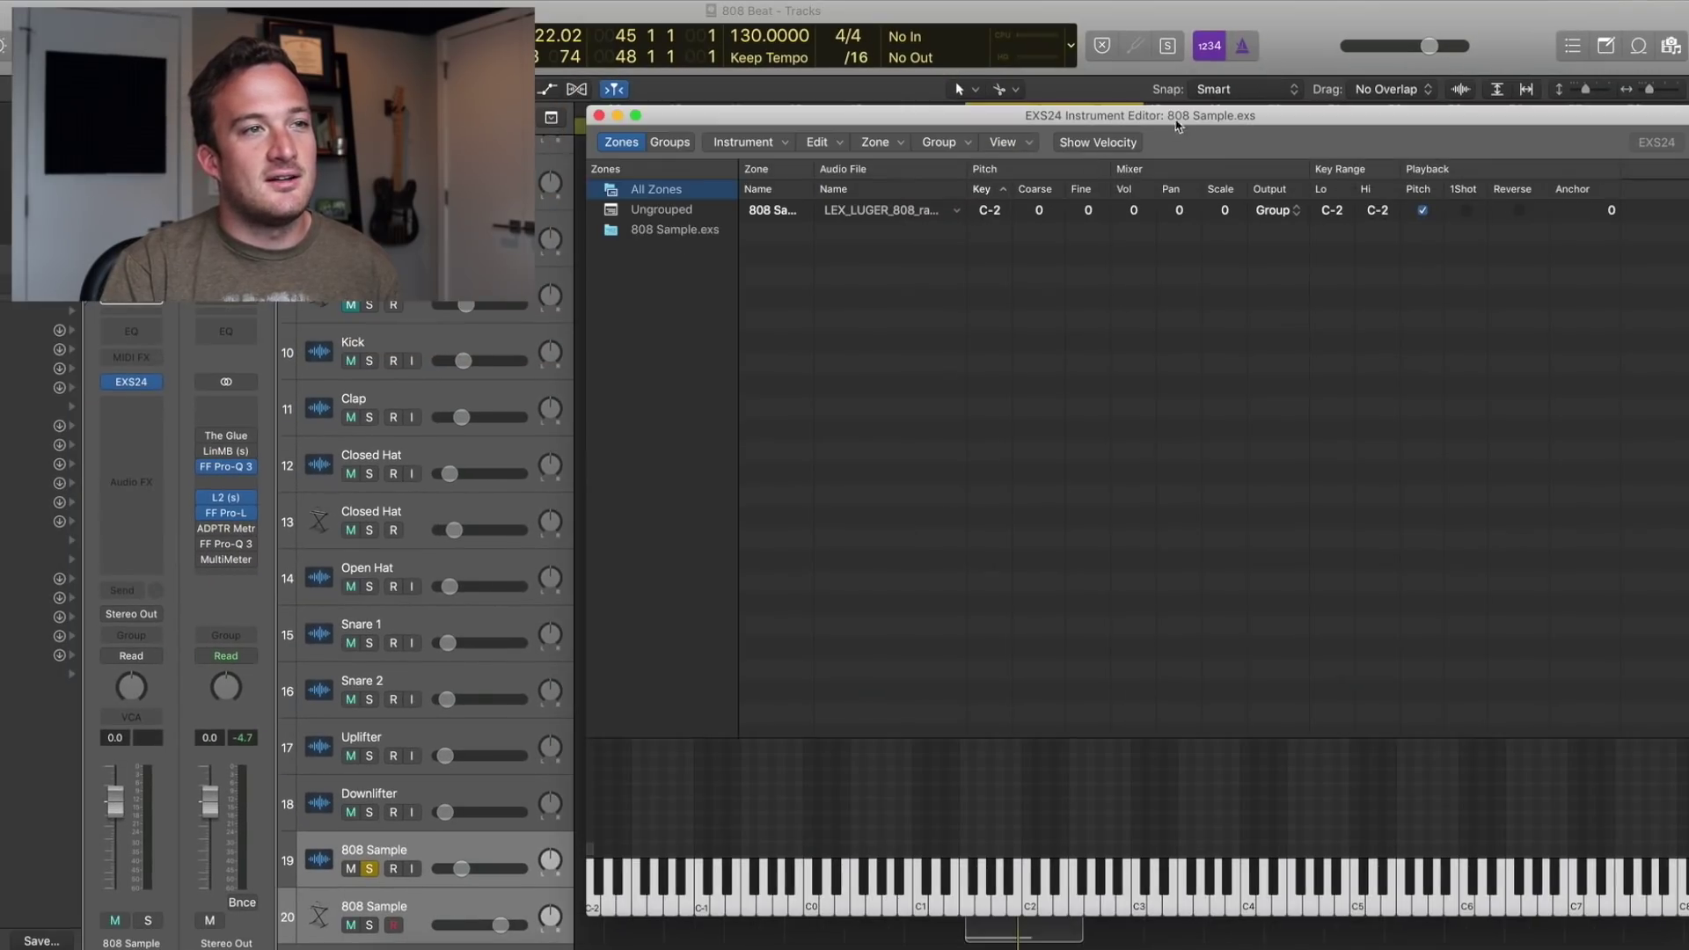
pyautogui.doubleClick(911, 201)
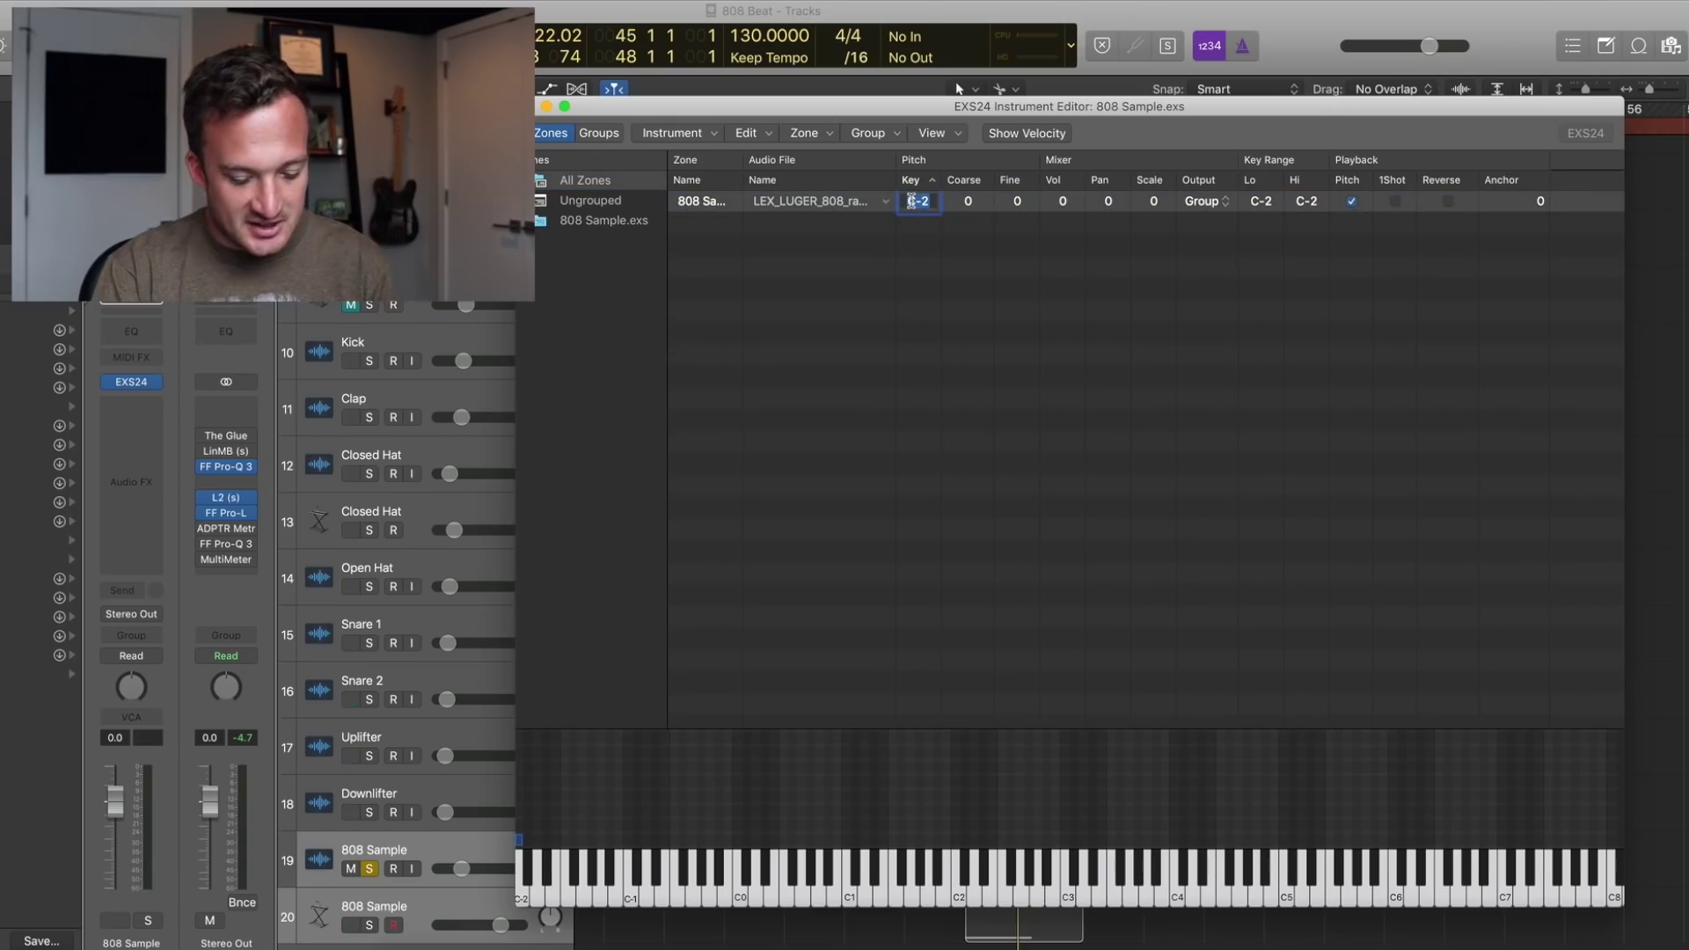
pyautogui.press('Return')
pyautogui.scroll(15, 1310, 202)
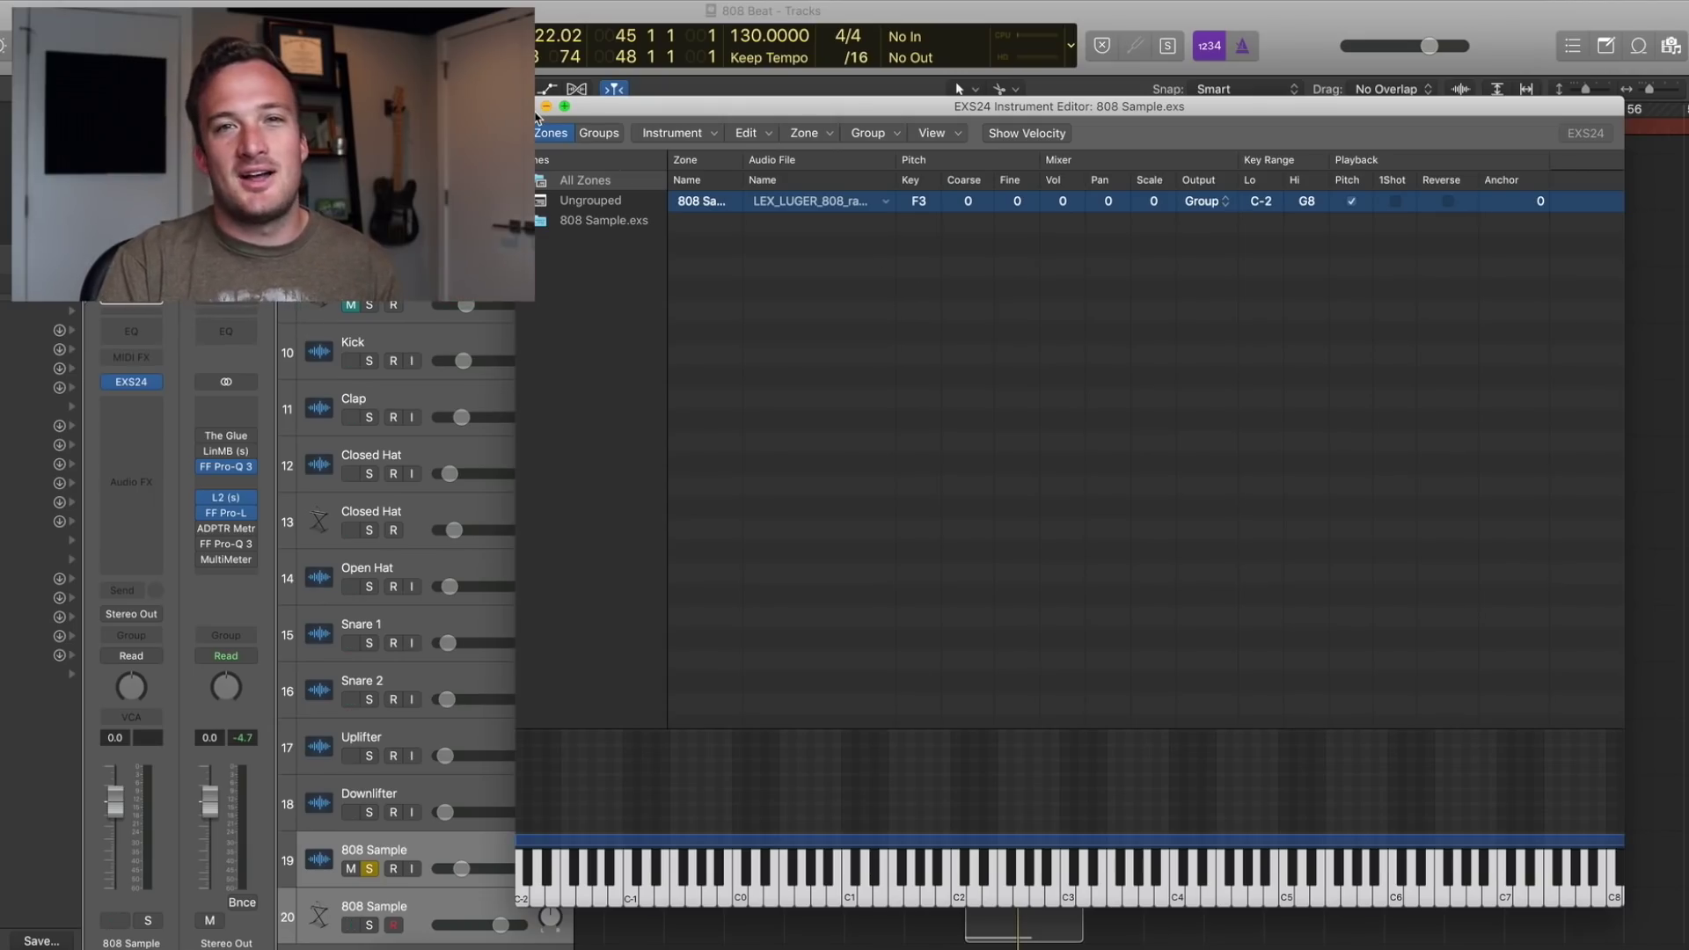
pyautogui.press('super+w')
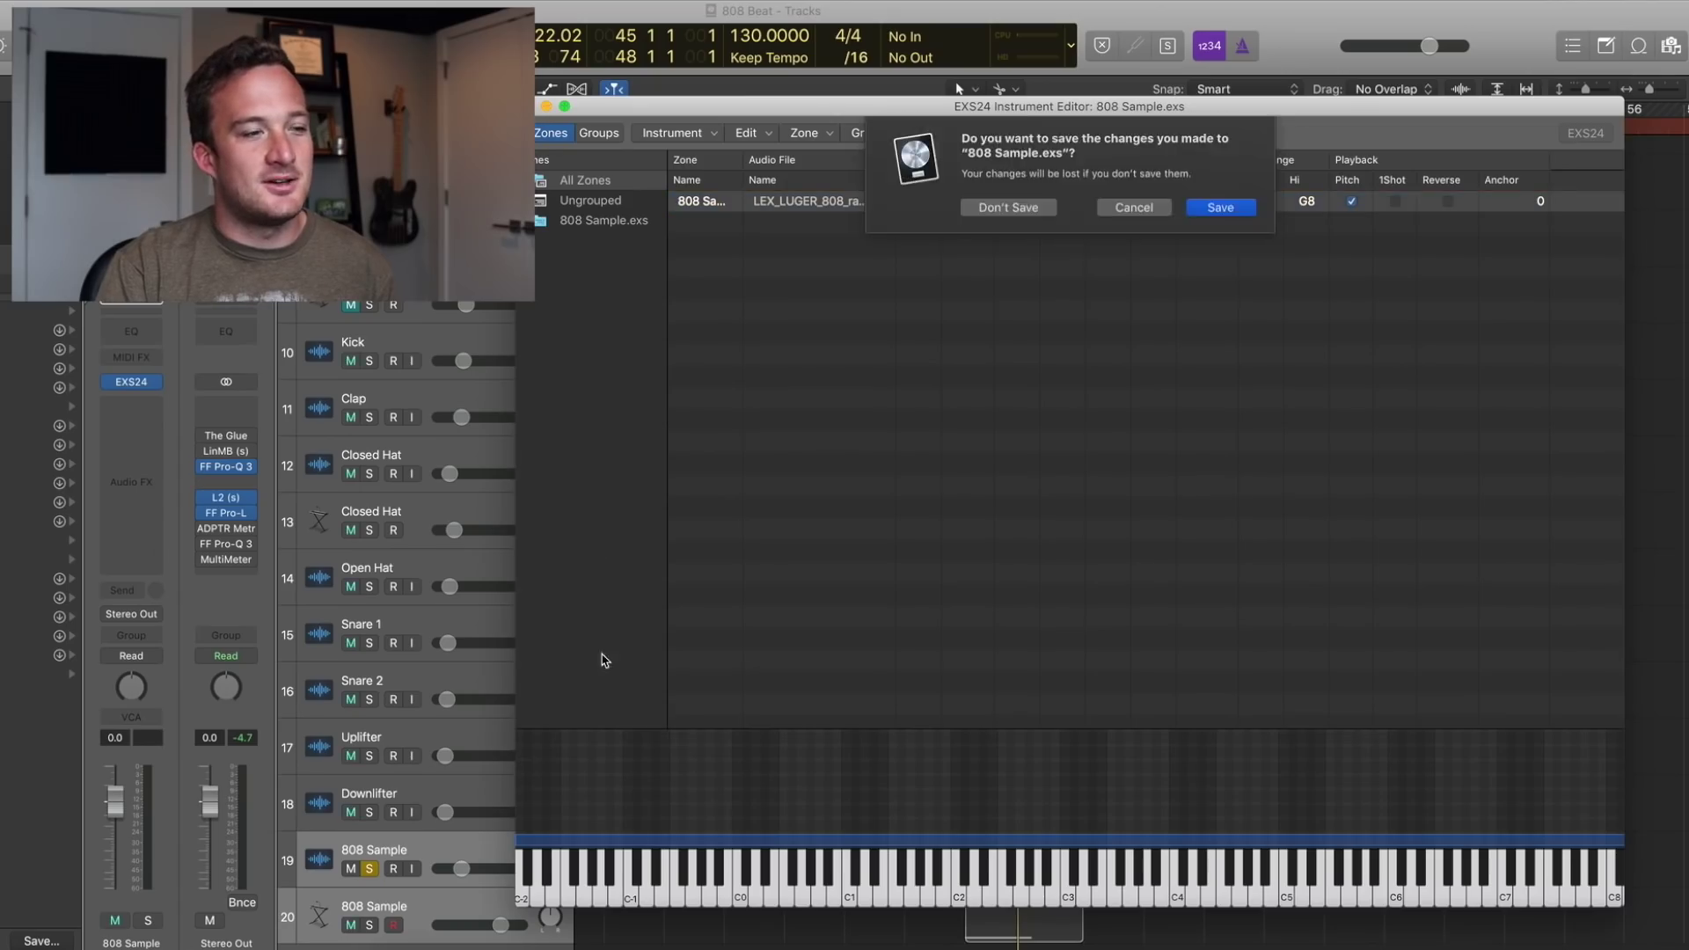
pyautogui.press('Return')
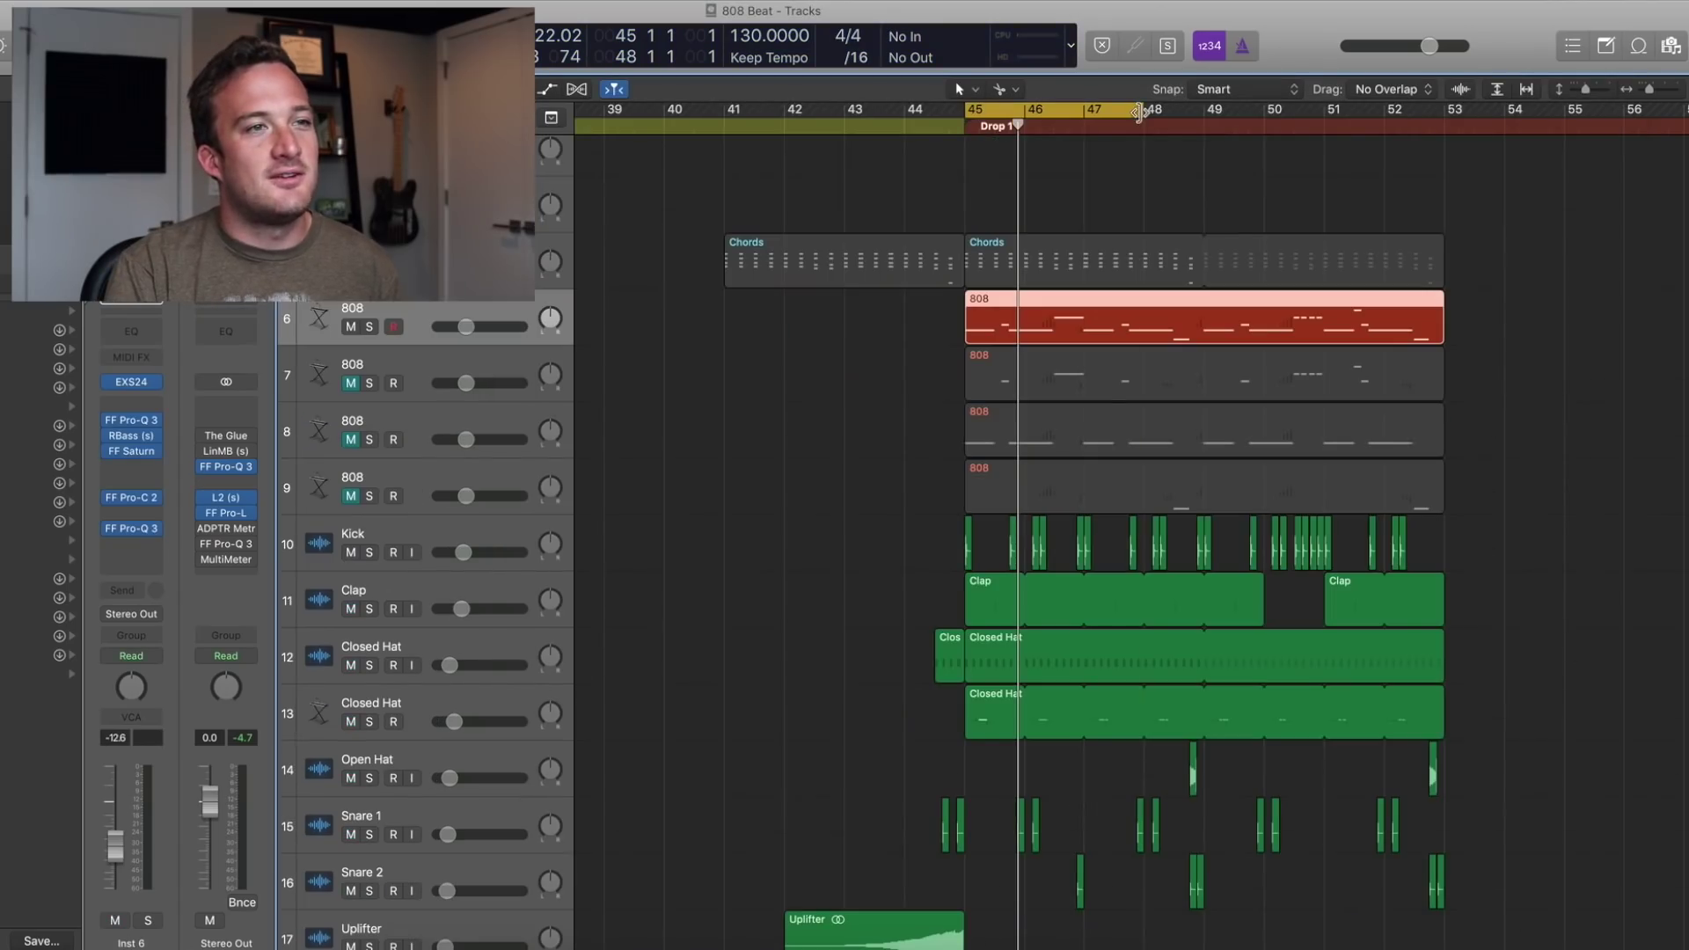
# Step: Extend the cycle range to bar 49 and open the combined 808 region in the Piano Roll
pyautogui.moveTo(1134, 110); pyautogui.dragTo(1209, 145)
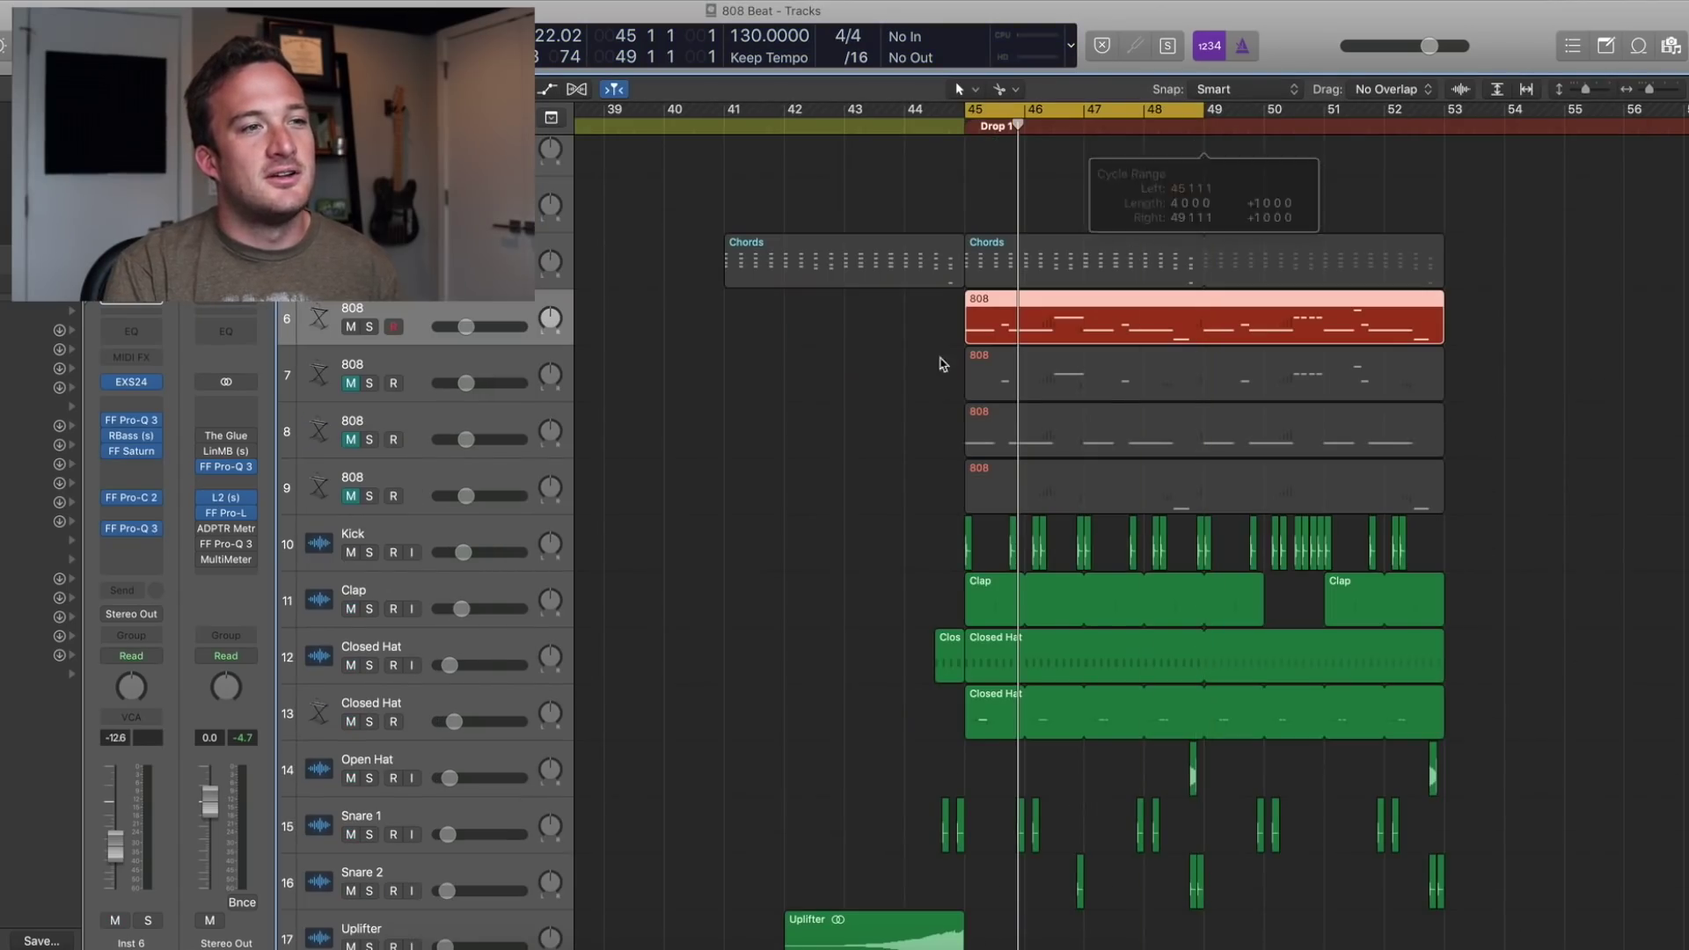
pyautogui.doubleClick(1016, 319)
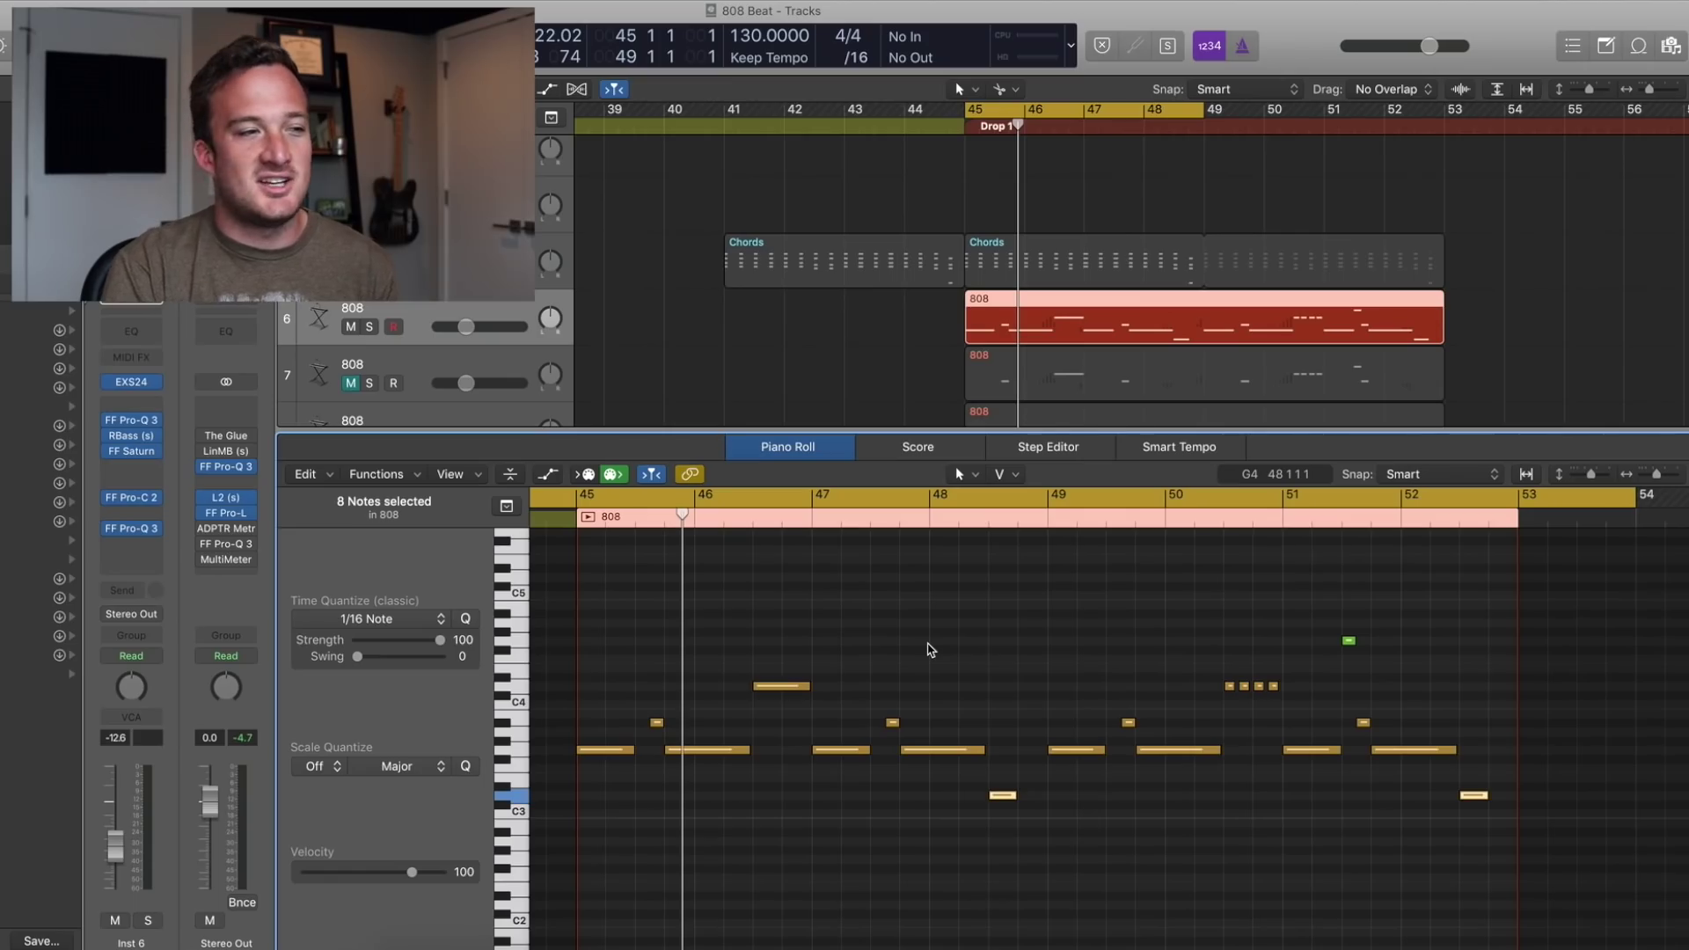
# Step: Examine the lengths and spacing of the combined 808 region's notes between bars 45 and 49
pyautogui.click(931, 650)
pyautogui.press('super+Right')
pyautogui.press('super+Right')
pyautogui.press('super+Right')
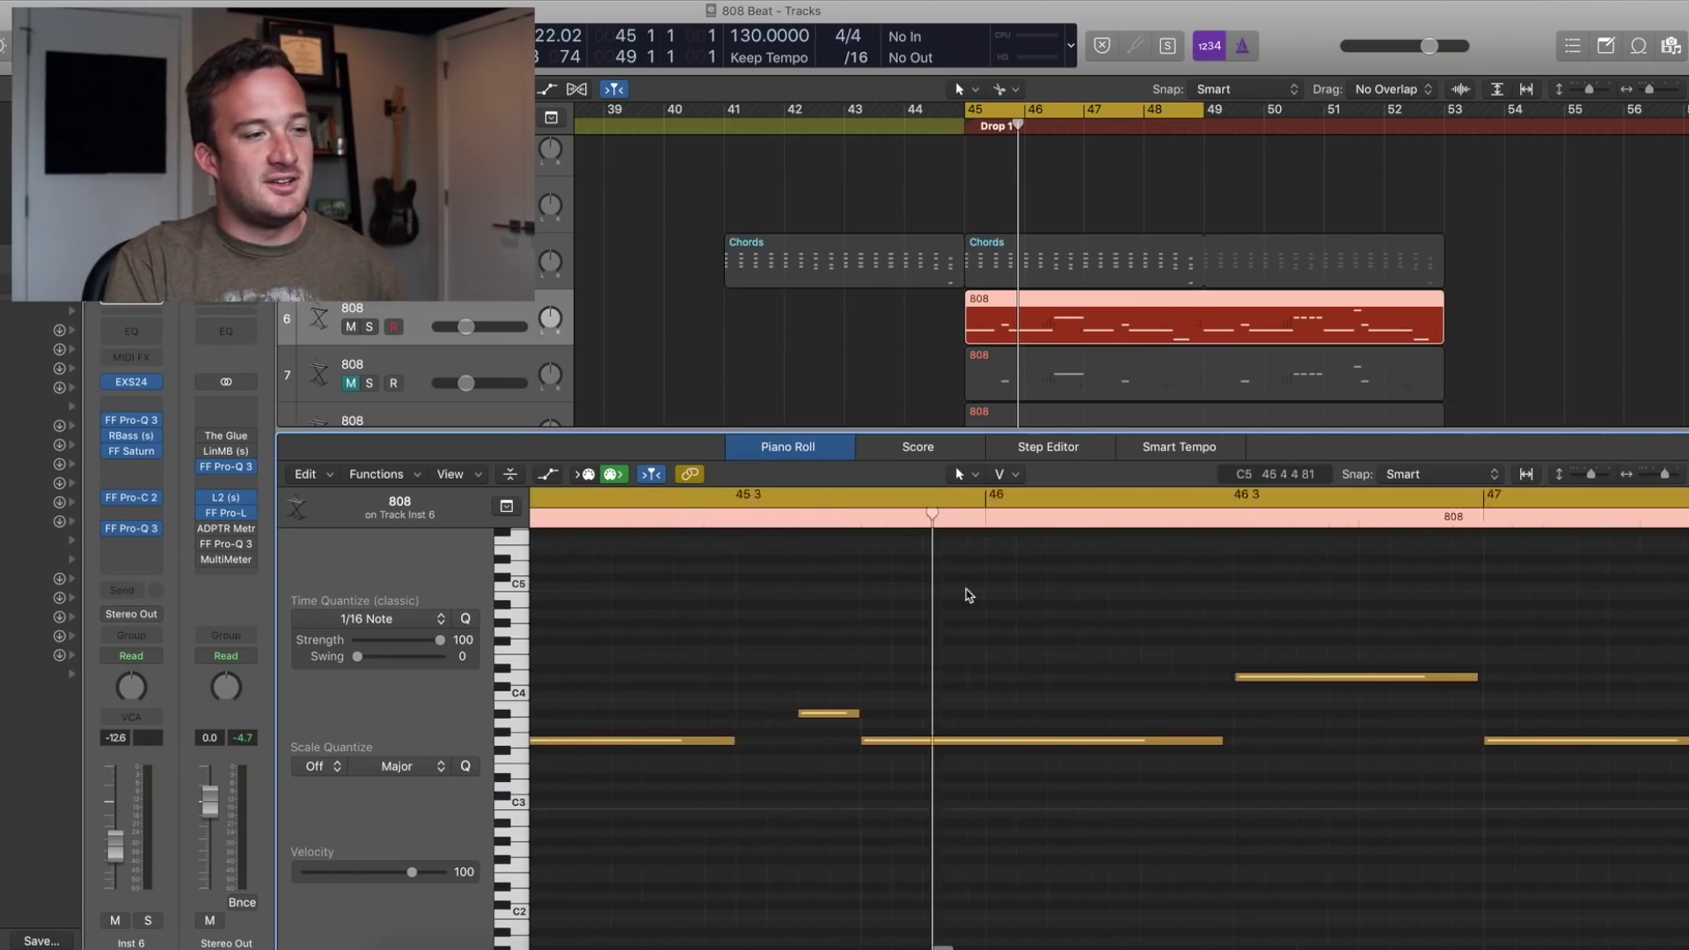
pyautogui.hscroll(-3, 969, 596)
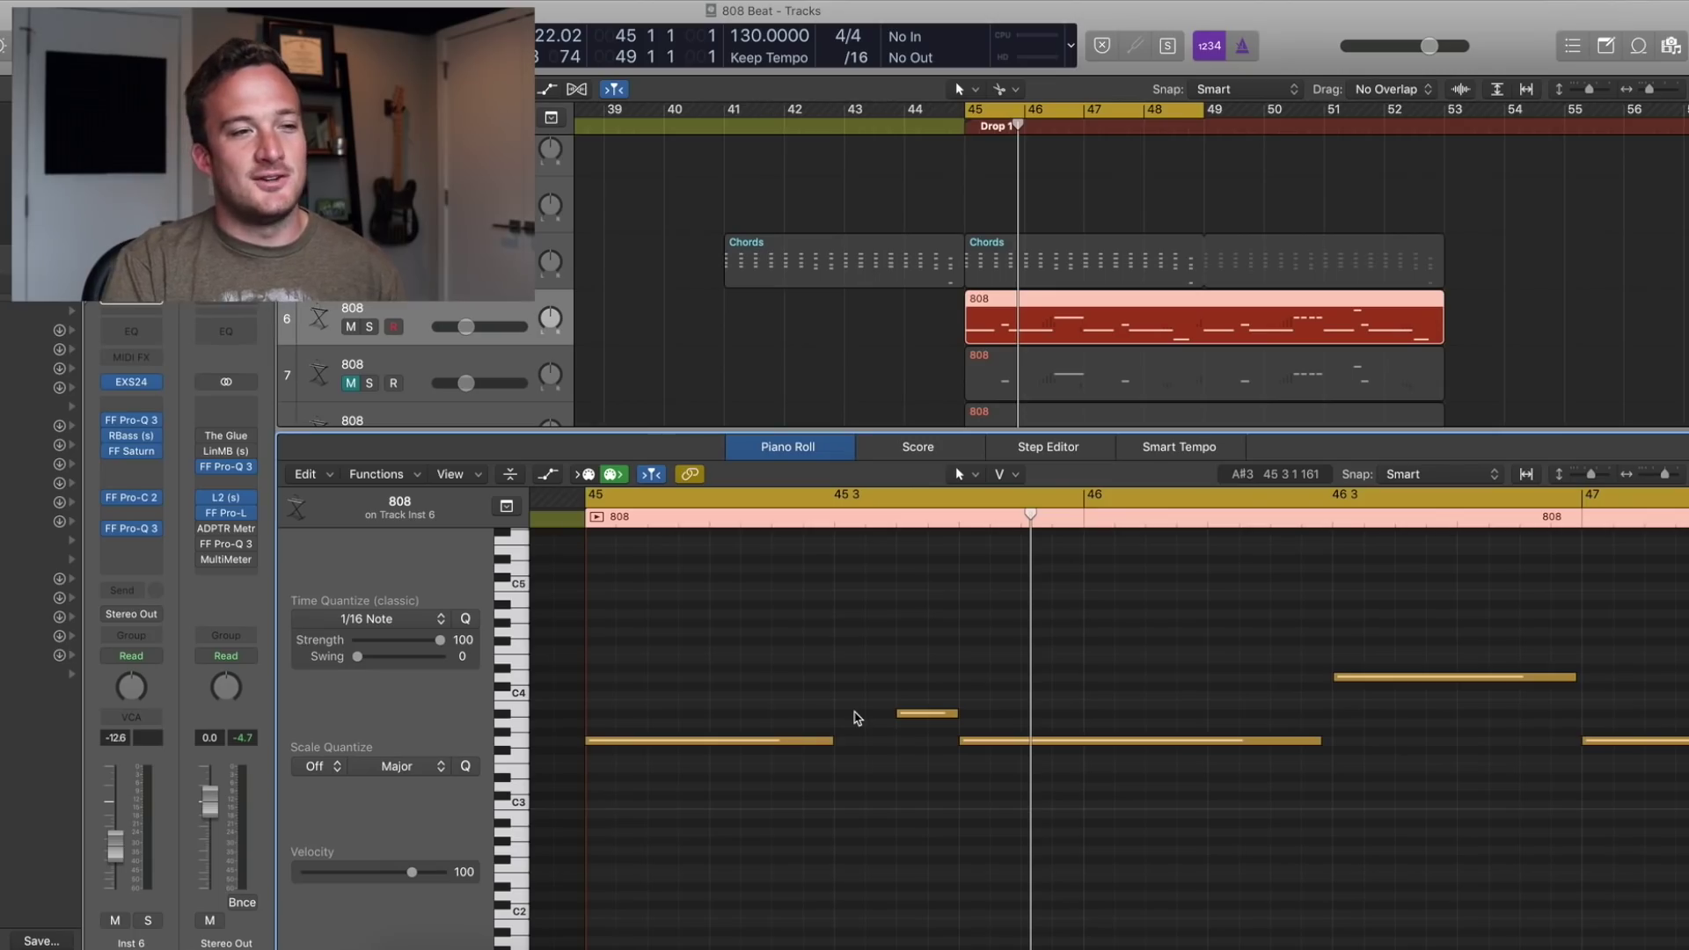
pyautogui.hscroll(5, 856, 716)
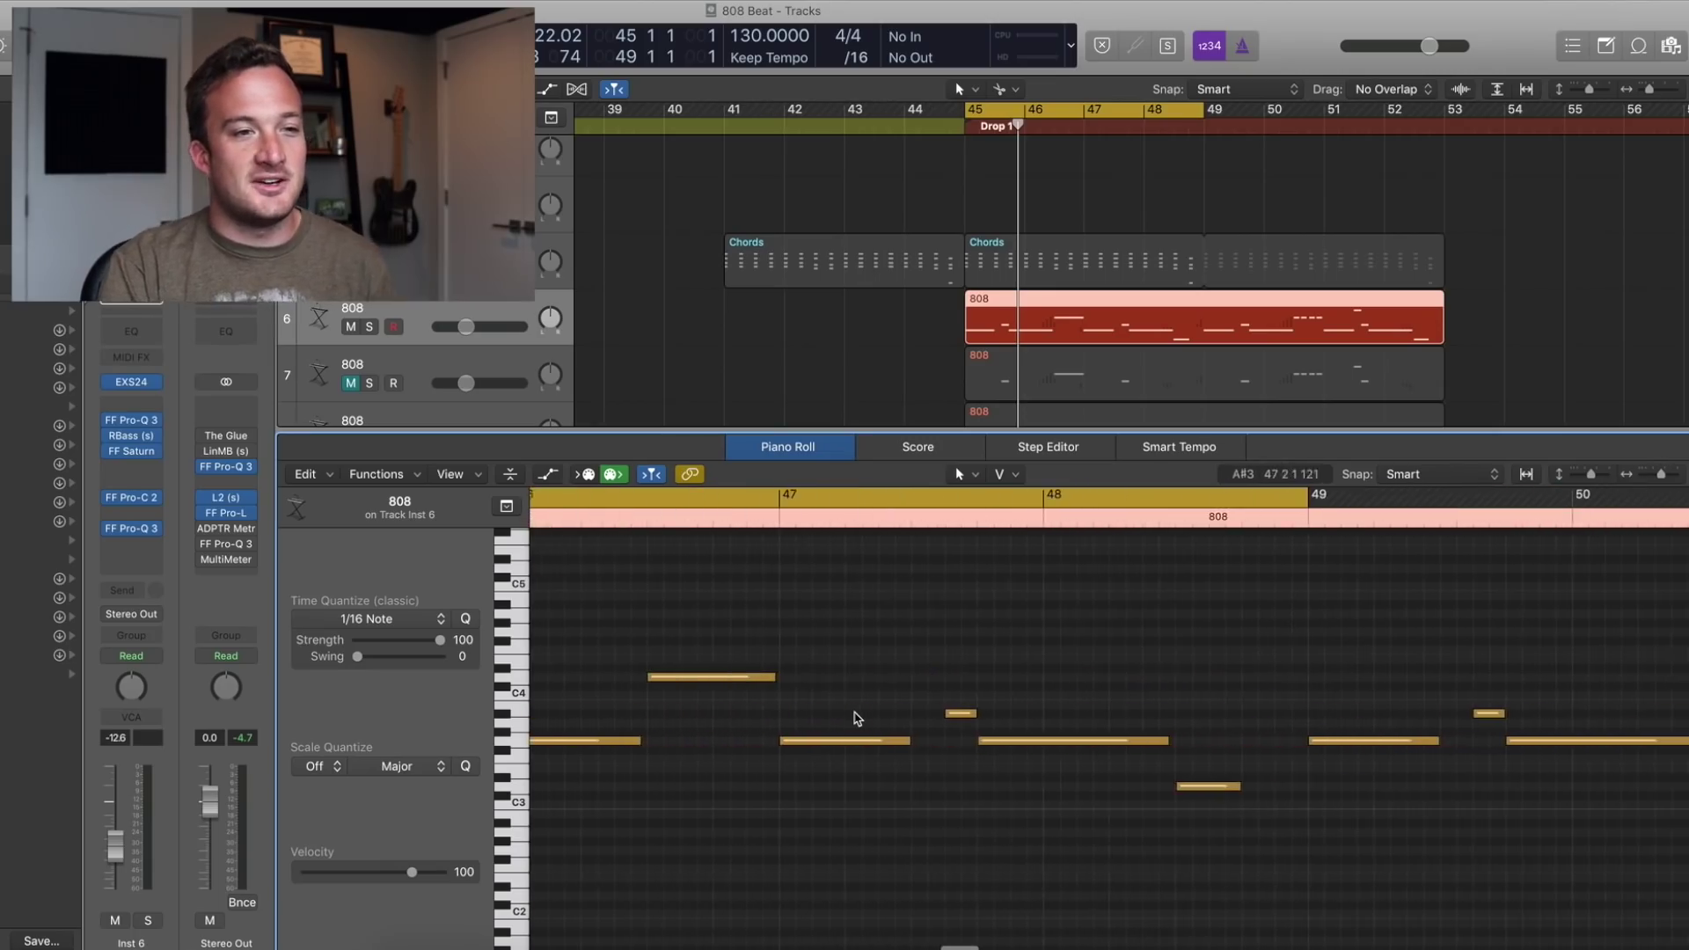
pyautogui.click(1232, 519)
pyautogui.scroll(3, 1233, 592)
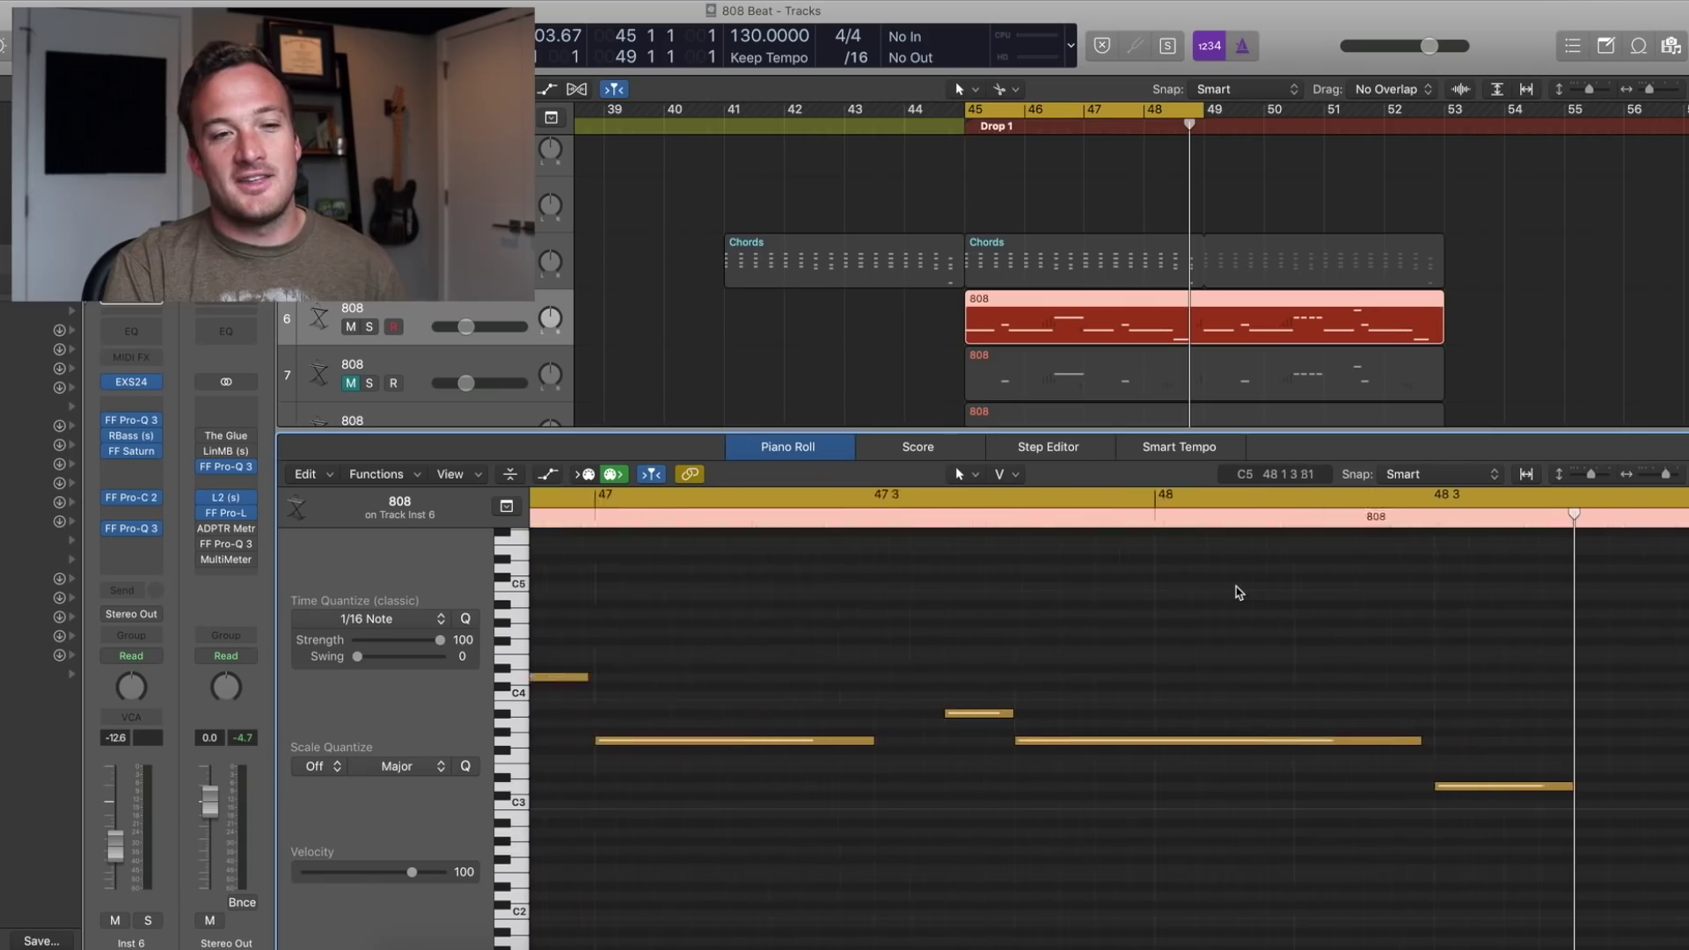
pyautogui.scroll(2, 1238, 592)
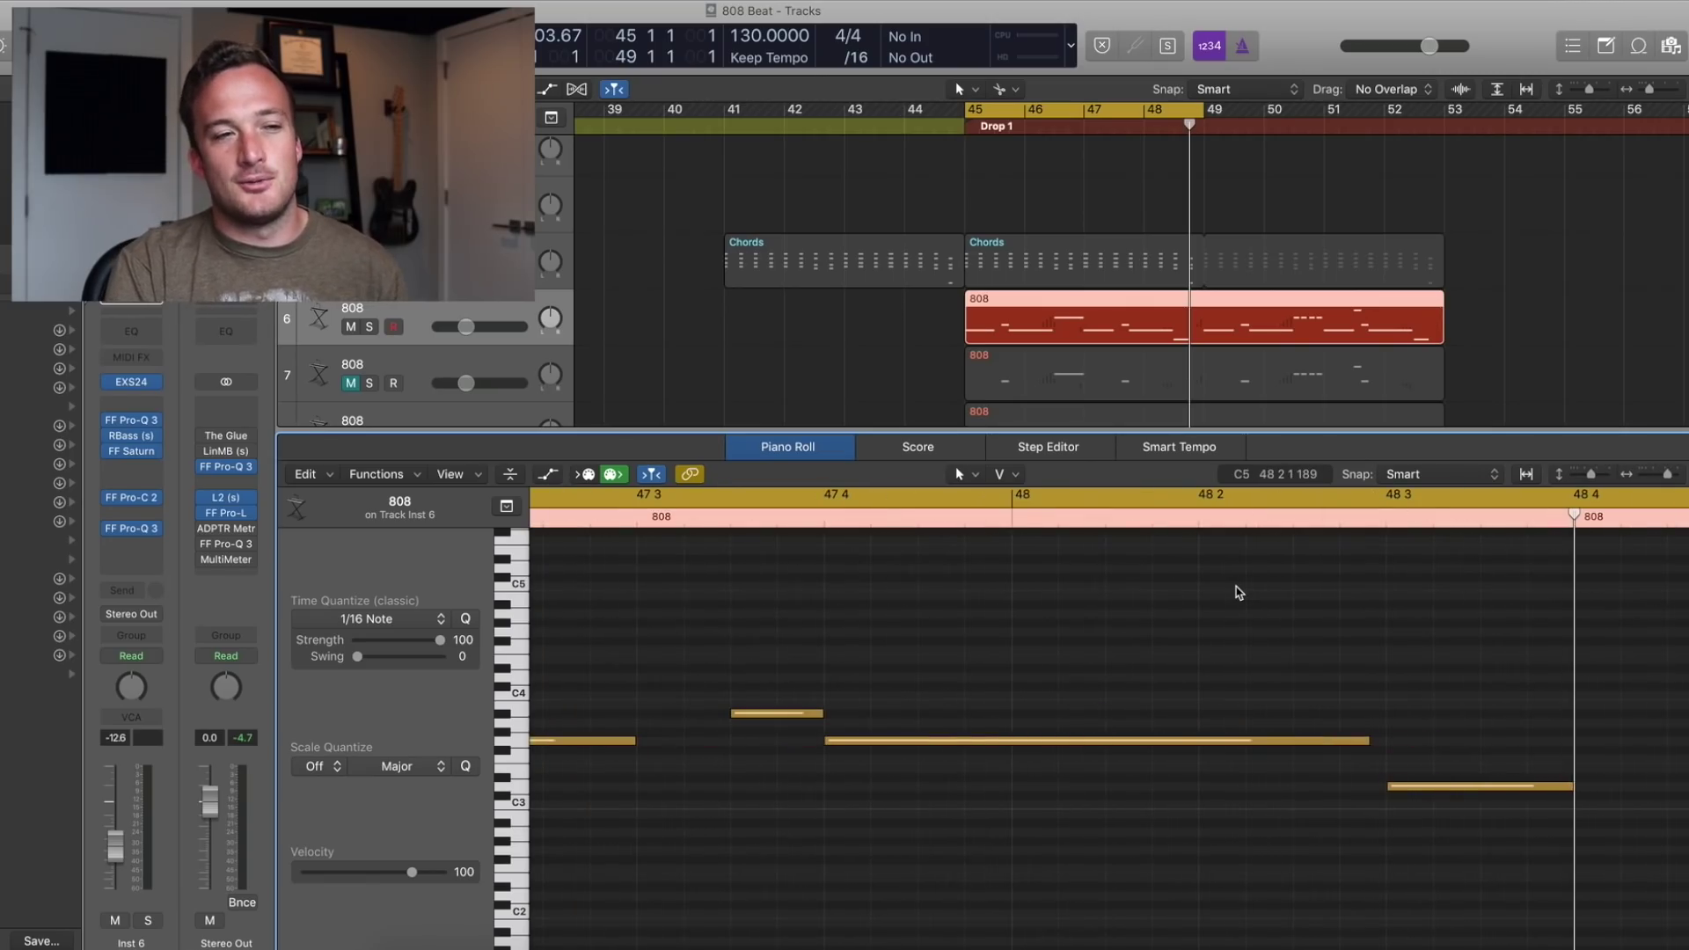
pyautogui.scroll(-3, 1235, 592)
pyautogui.hotkey('shift', 'space')
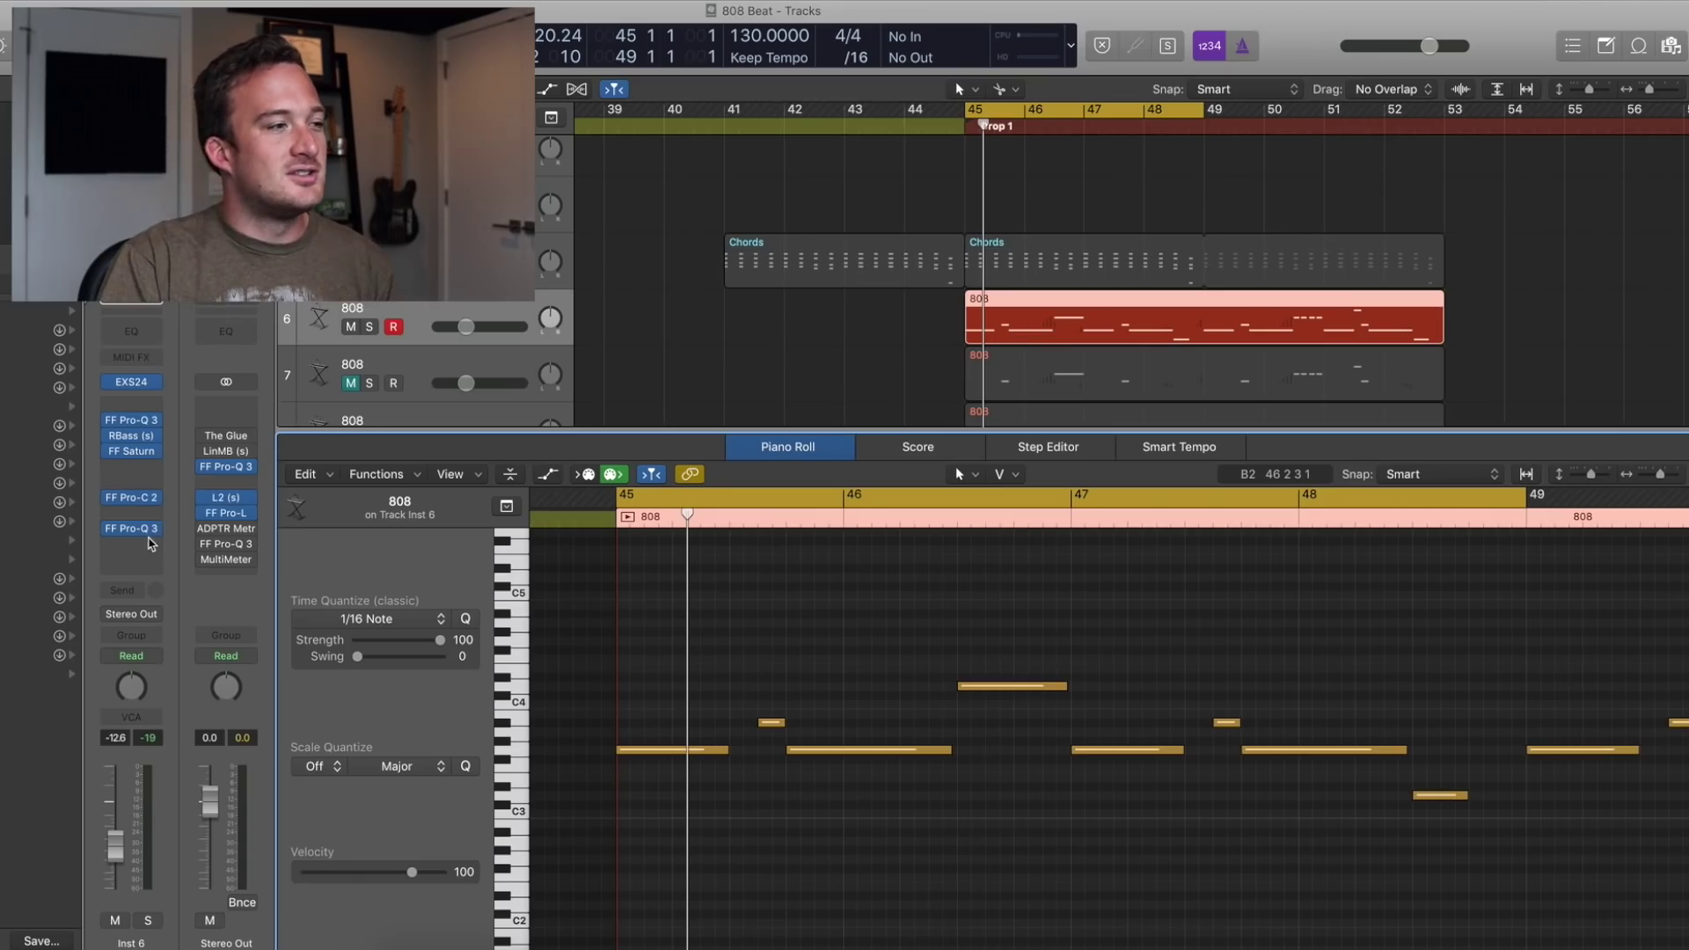
# Step: Insert a new FF Pro-Q 3 at the end of the combined 808 track's effect chain and move its window over the arrangement
pyautogui.click(156, 526)
pyautogui.moveTo(211, 607)
pyautogui.click(279, 609)
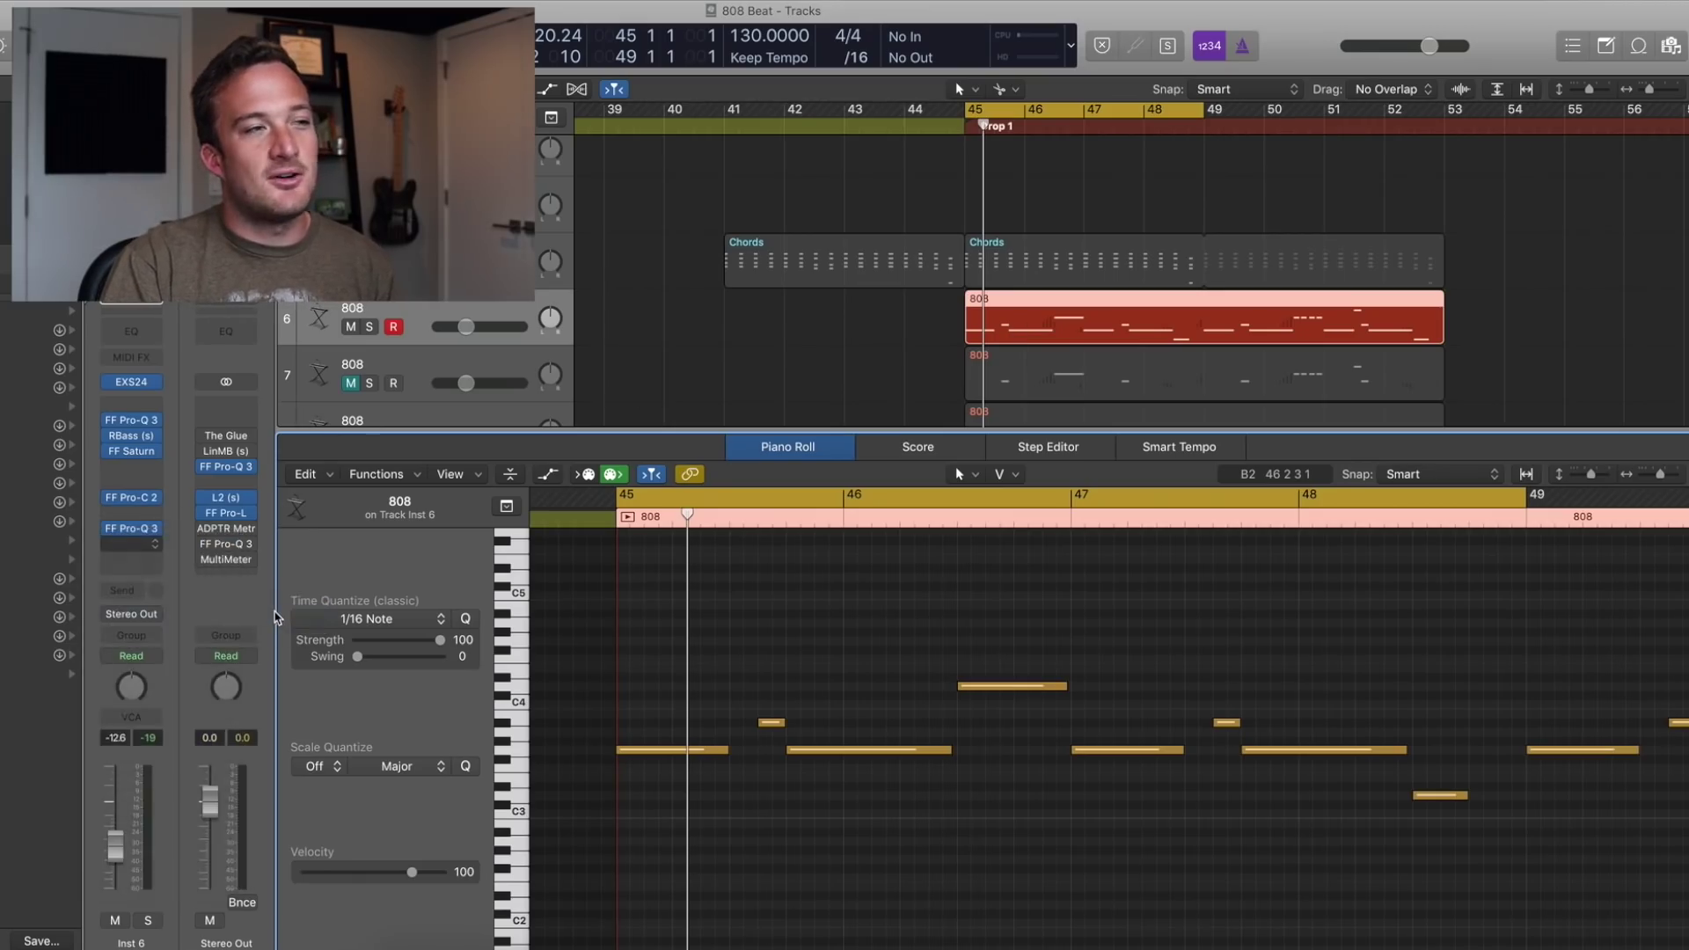
pyautogui.moveTo(369, 50); pyautogui.dragTo(1317, 231)
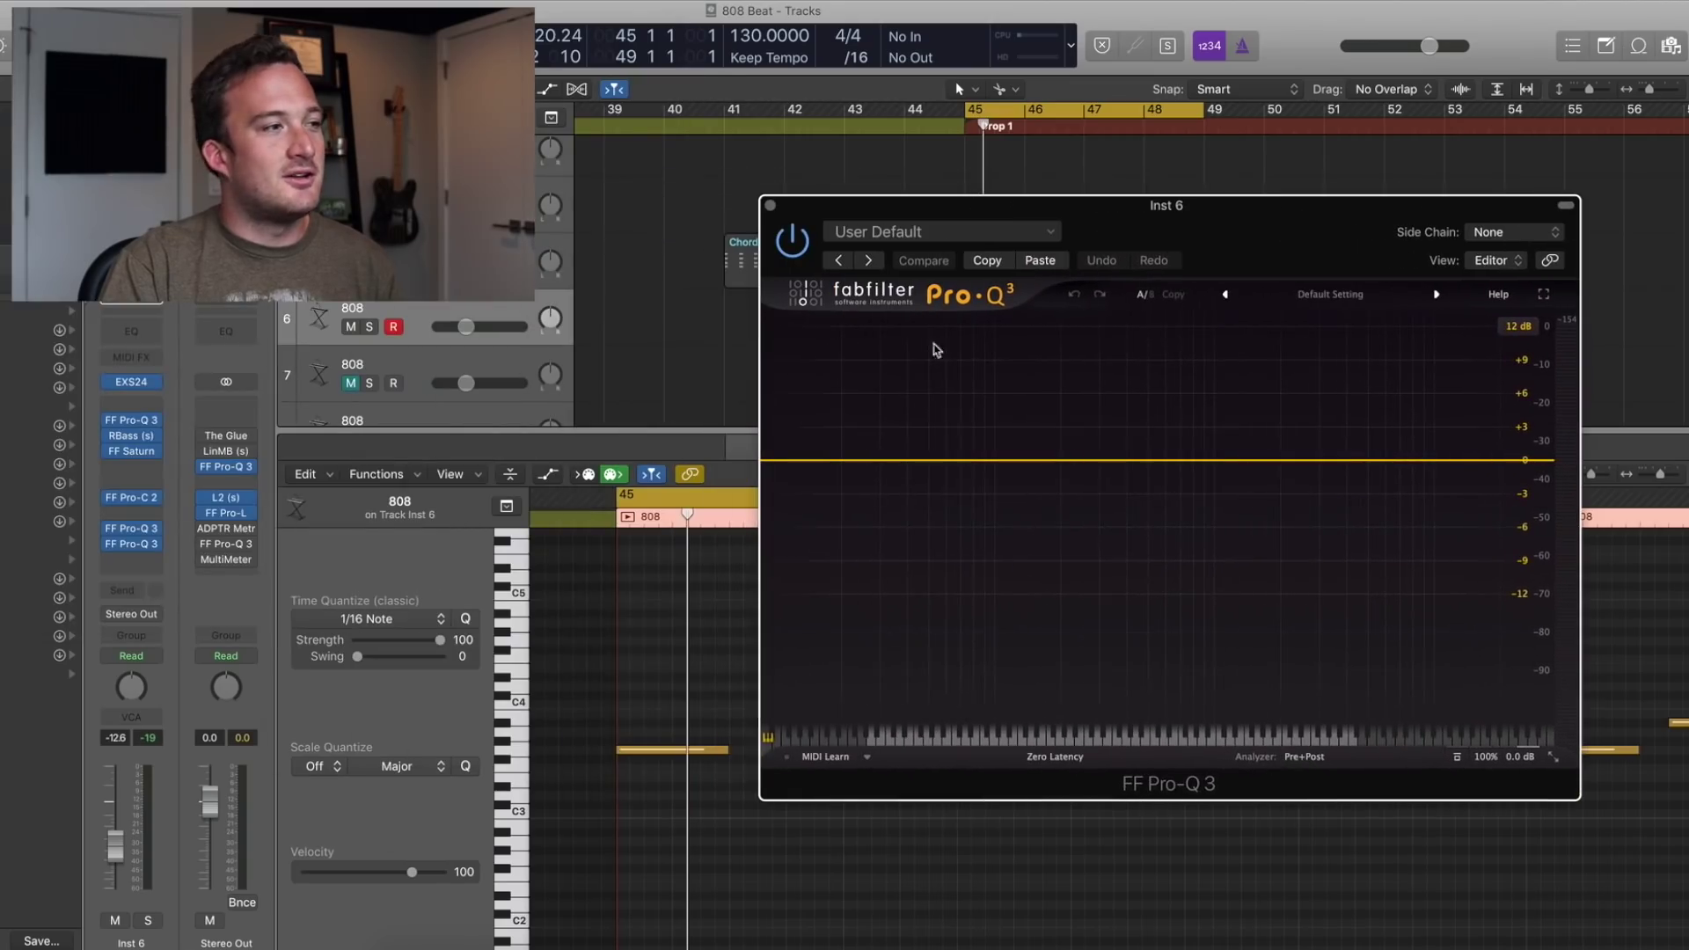
# Step: Bypass RBass, FF Saturn and FF Pro-C 2 on the combined 808 track
pyautogui.click(110, 436)
pyautogui.click(110, 450)
pyautogui.click(110, 497)
# Step: Solo the combined 808 track and play it to examine its spectrum in the new Pro-Q 3
pyautogui.click(370, 327)
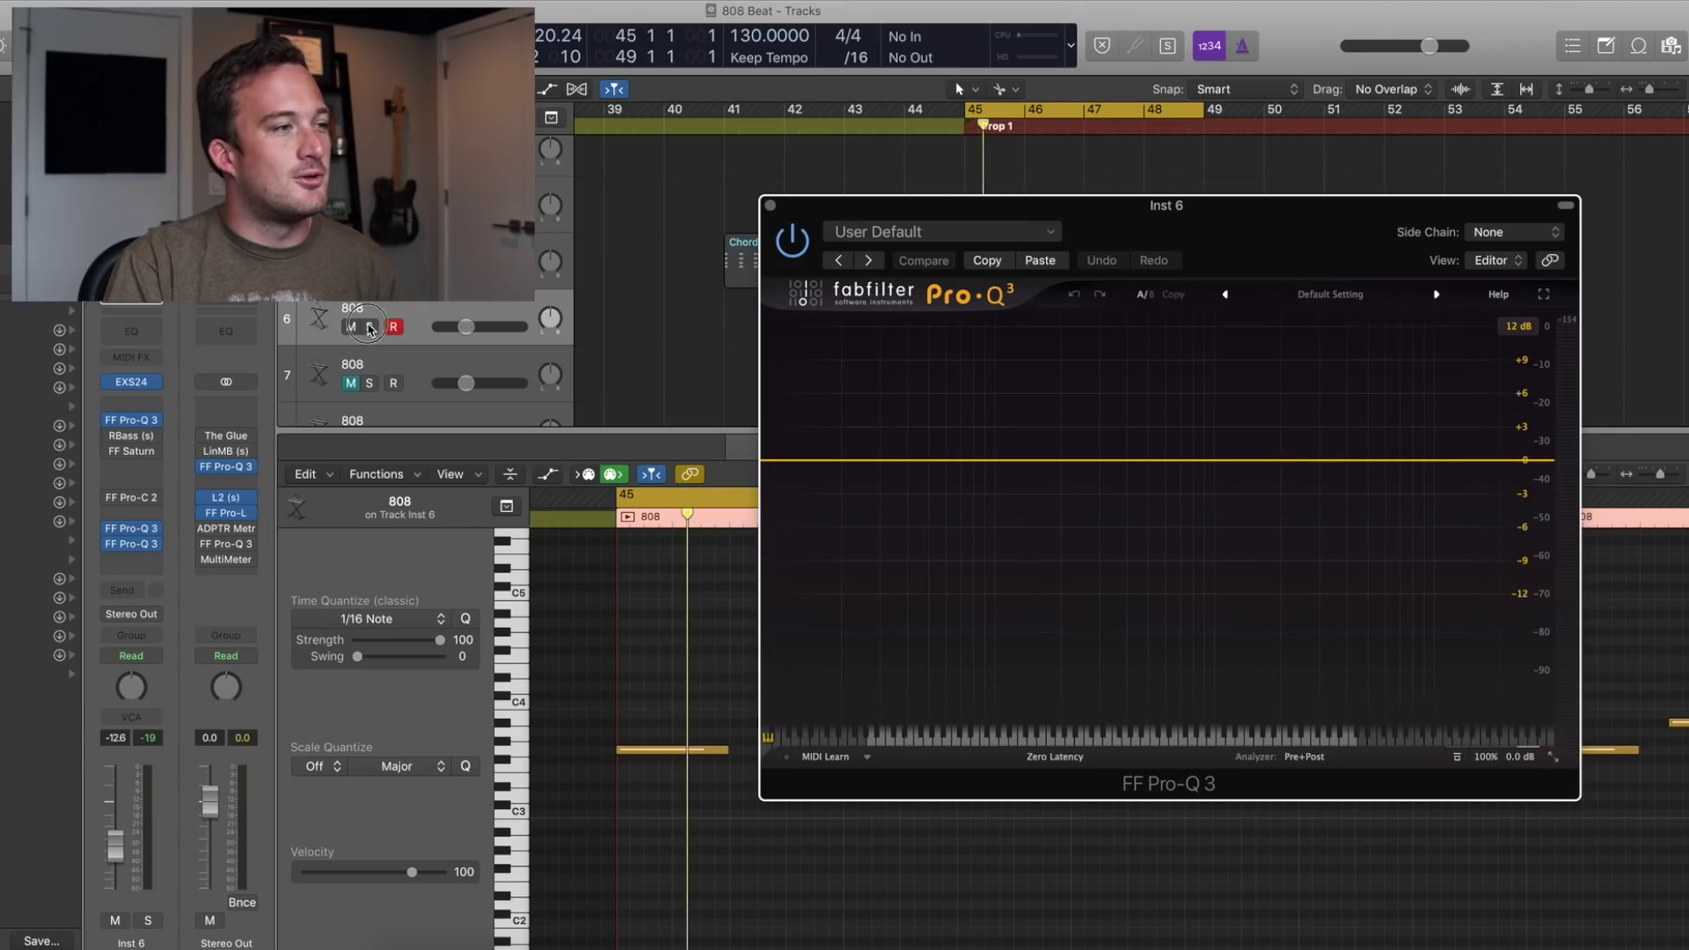
pyautogui.press('space')
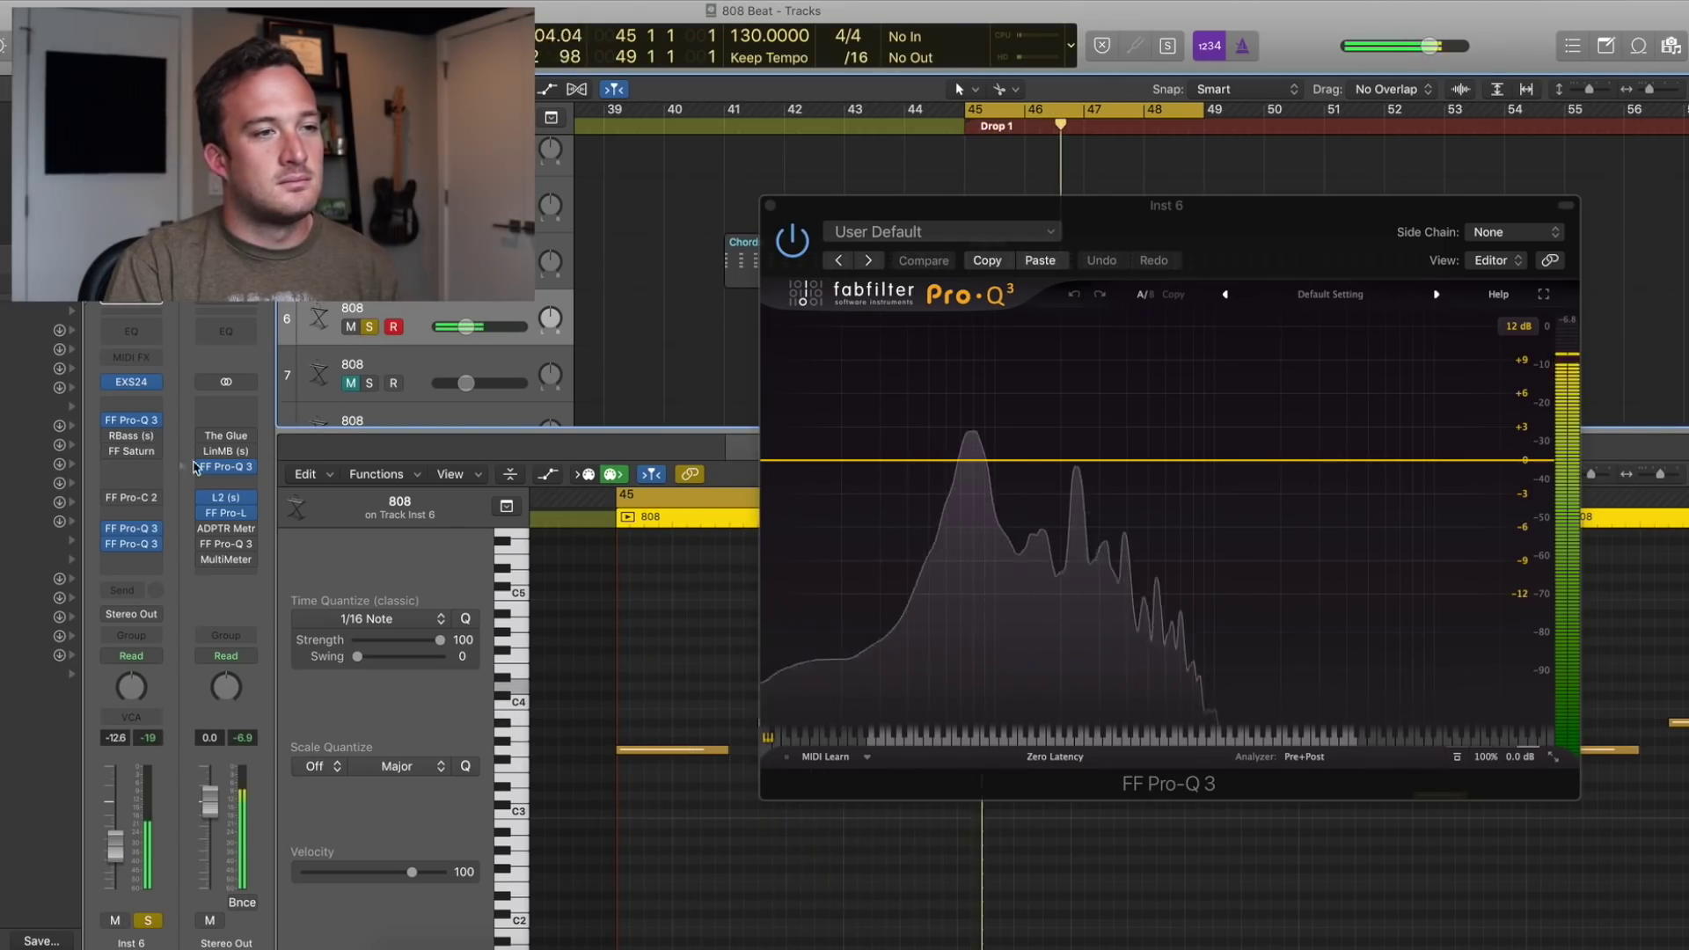
pyautogui.press('space')
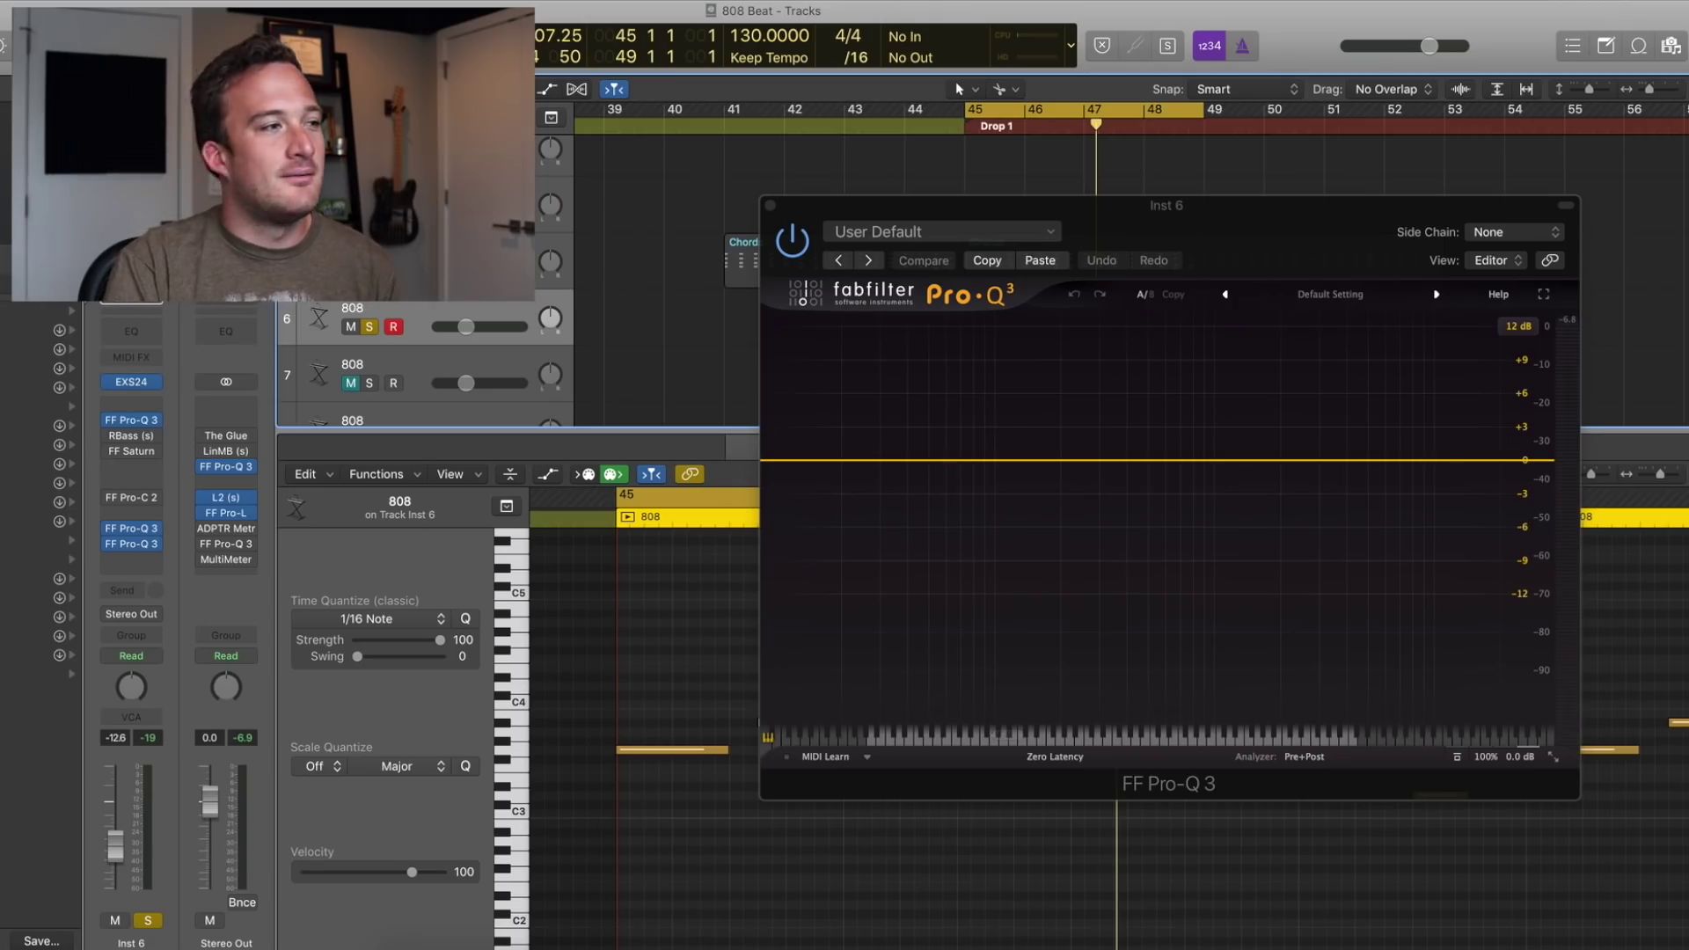
pyautogui.moveTo(110, 439)
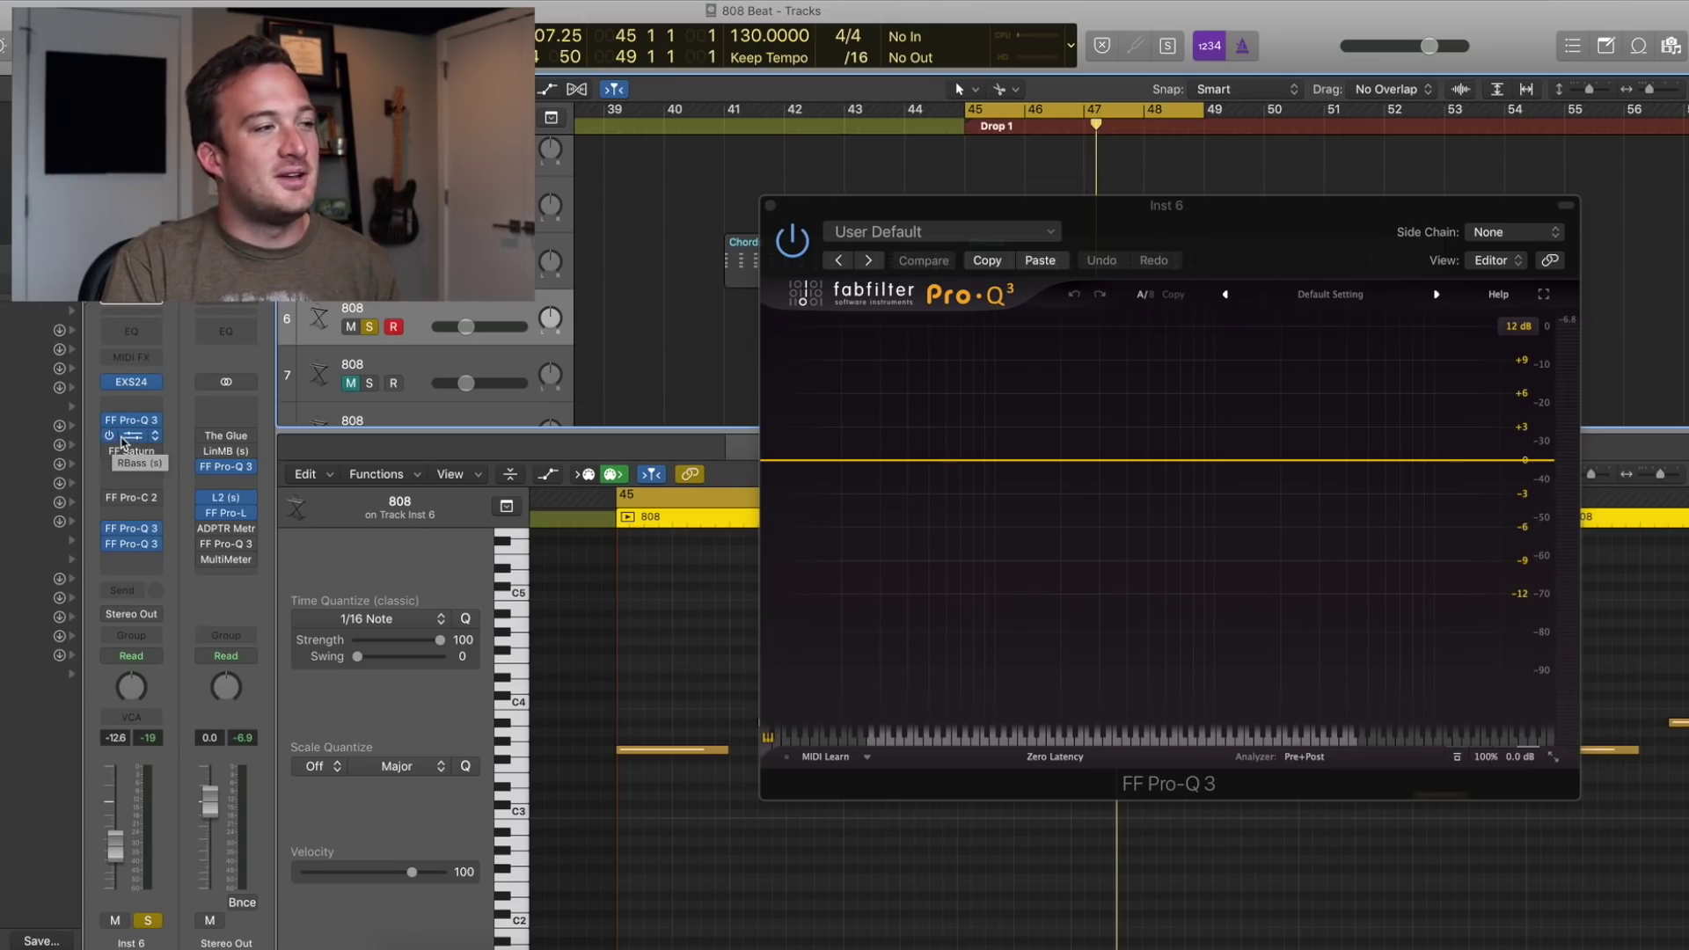
# Step: Enable RBass on the combined 808 track, show it beside the Pro-Q 3, and lower its intensity to -24 dB at 40 Hz
pyautogui.click(127, 442)
pyautogui.moveTo(109, 44); pyautogui.dragTo(663, 197)
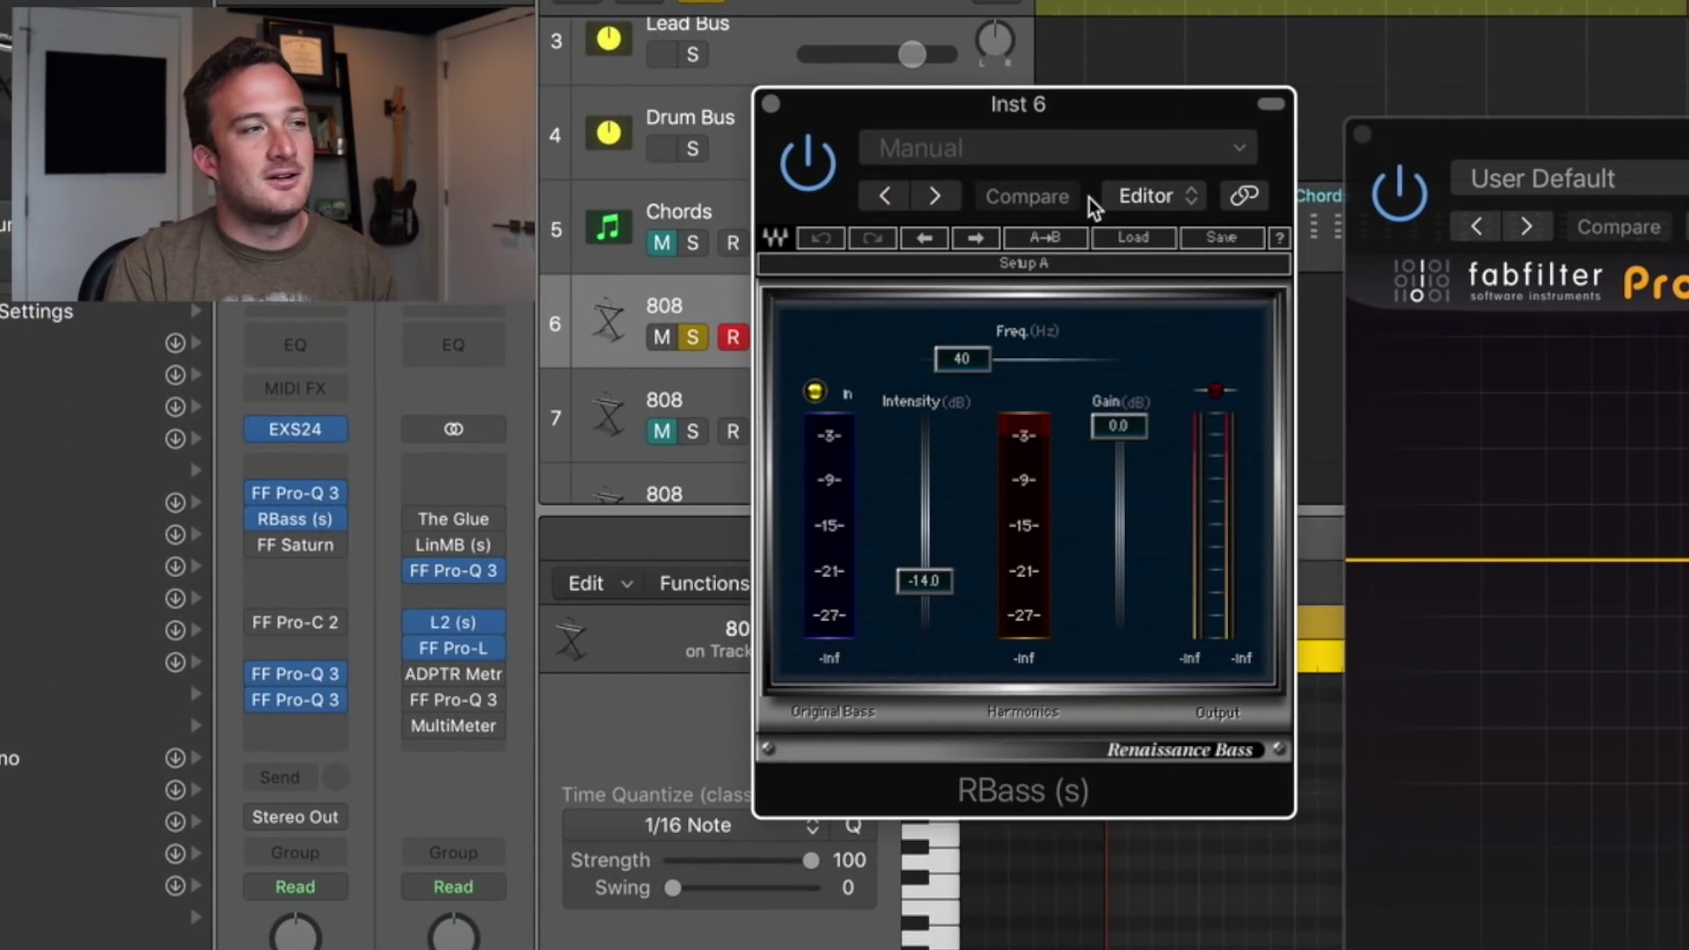
pyautogui.moveTo(961, 358)
pyautogui.mouseDown()
pyautogui.moveTo(1091, 359)
pyautogui.moveTo(958, 359)
pyautogui.mouseUp()
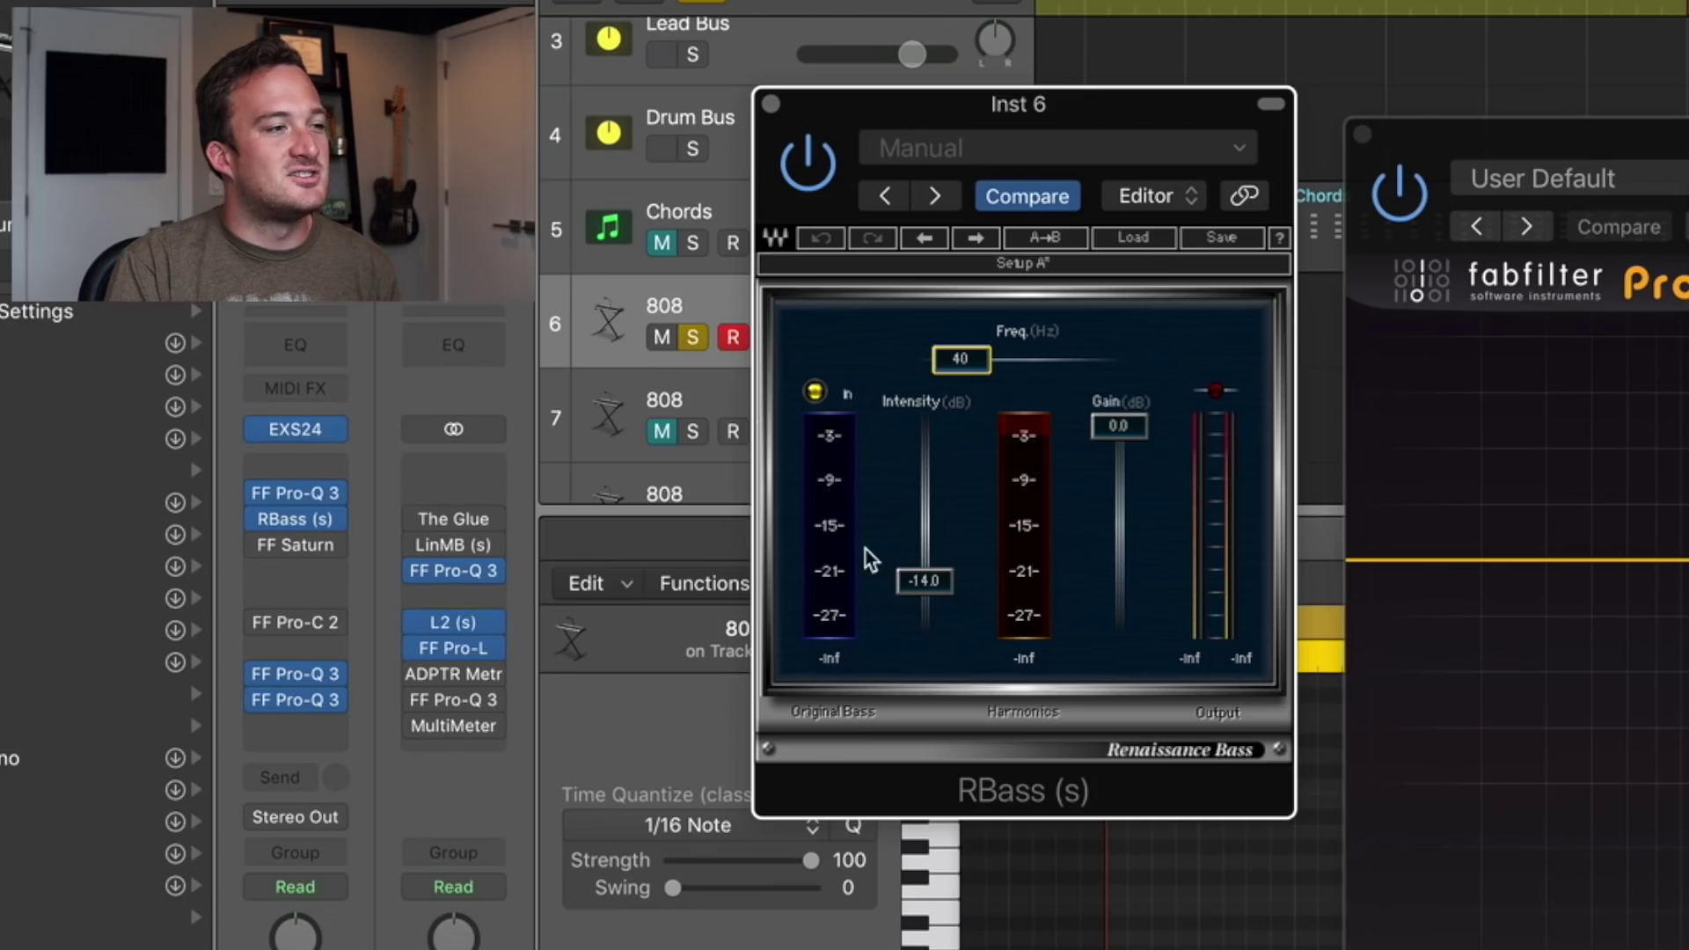
pyautogui.moveTo(923, 580); pyautogui.dragTo(925, 676)
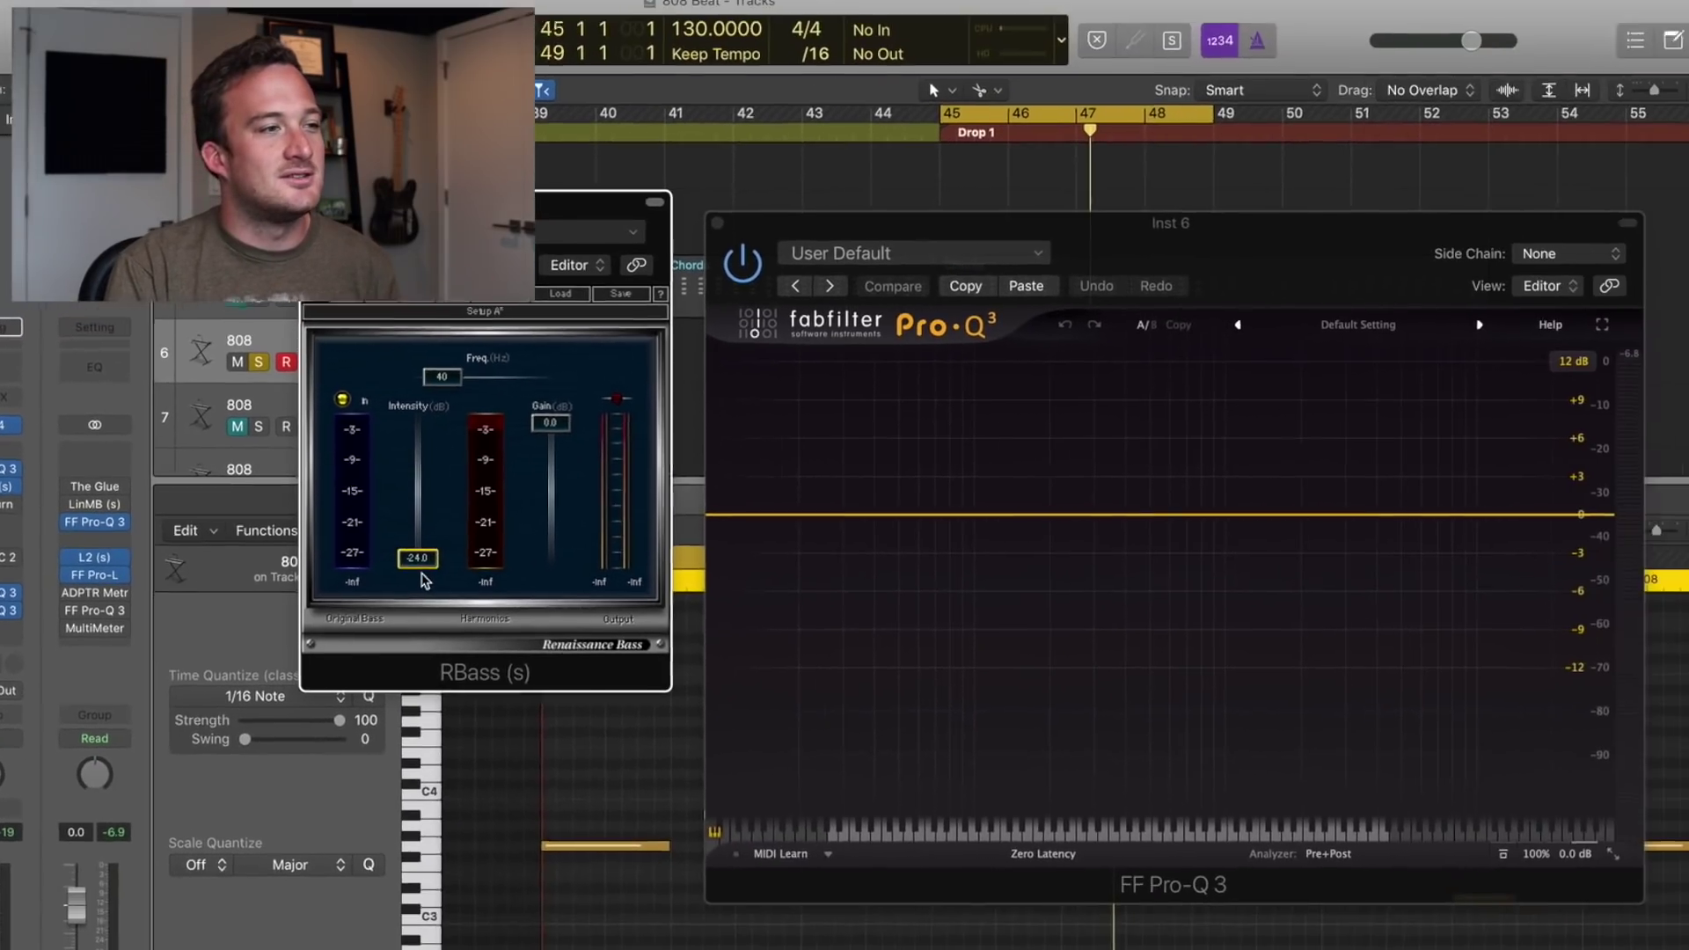
# Step: Play the combined 808 while raising the RBass intensity to about -14 dB, and close the RBass window
pyautogui.press('space')
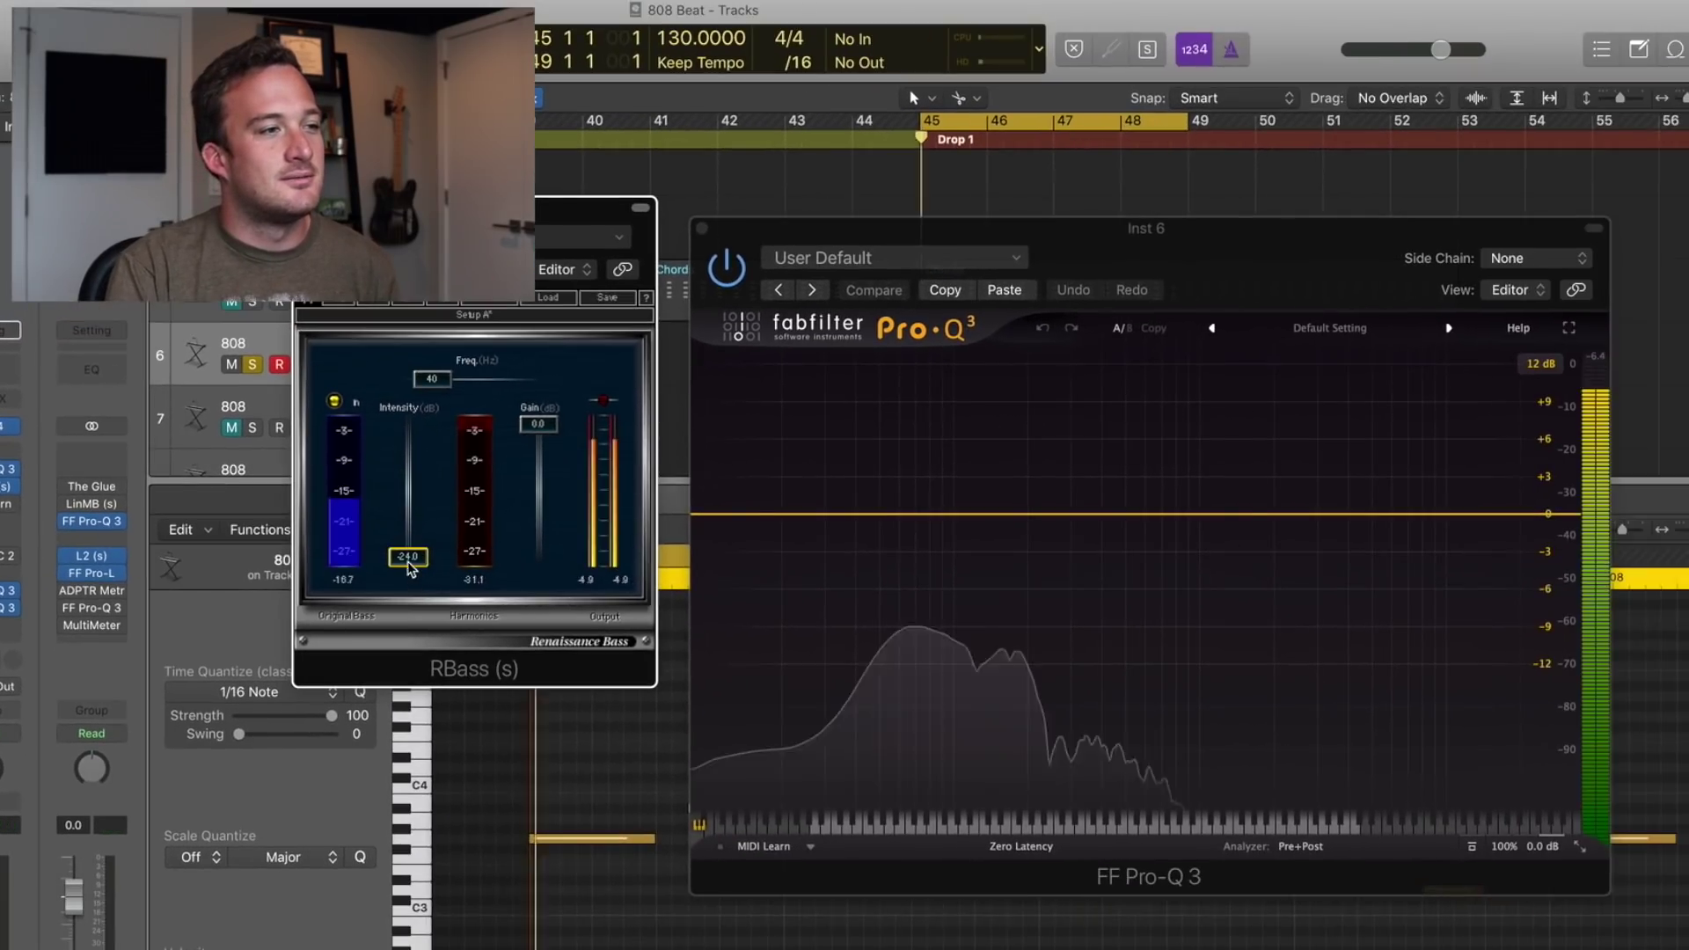
pyautogui.moveTo(407, 568); pyautogui.dragTo(407, 528)
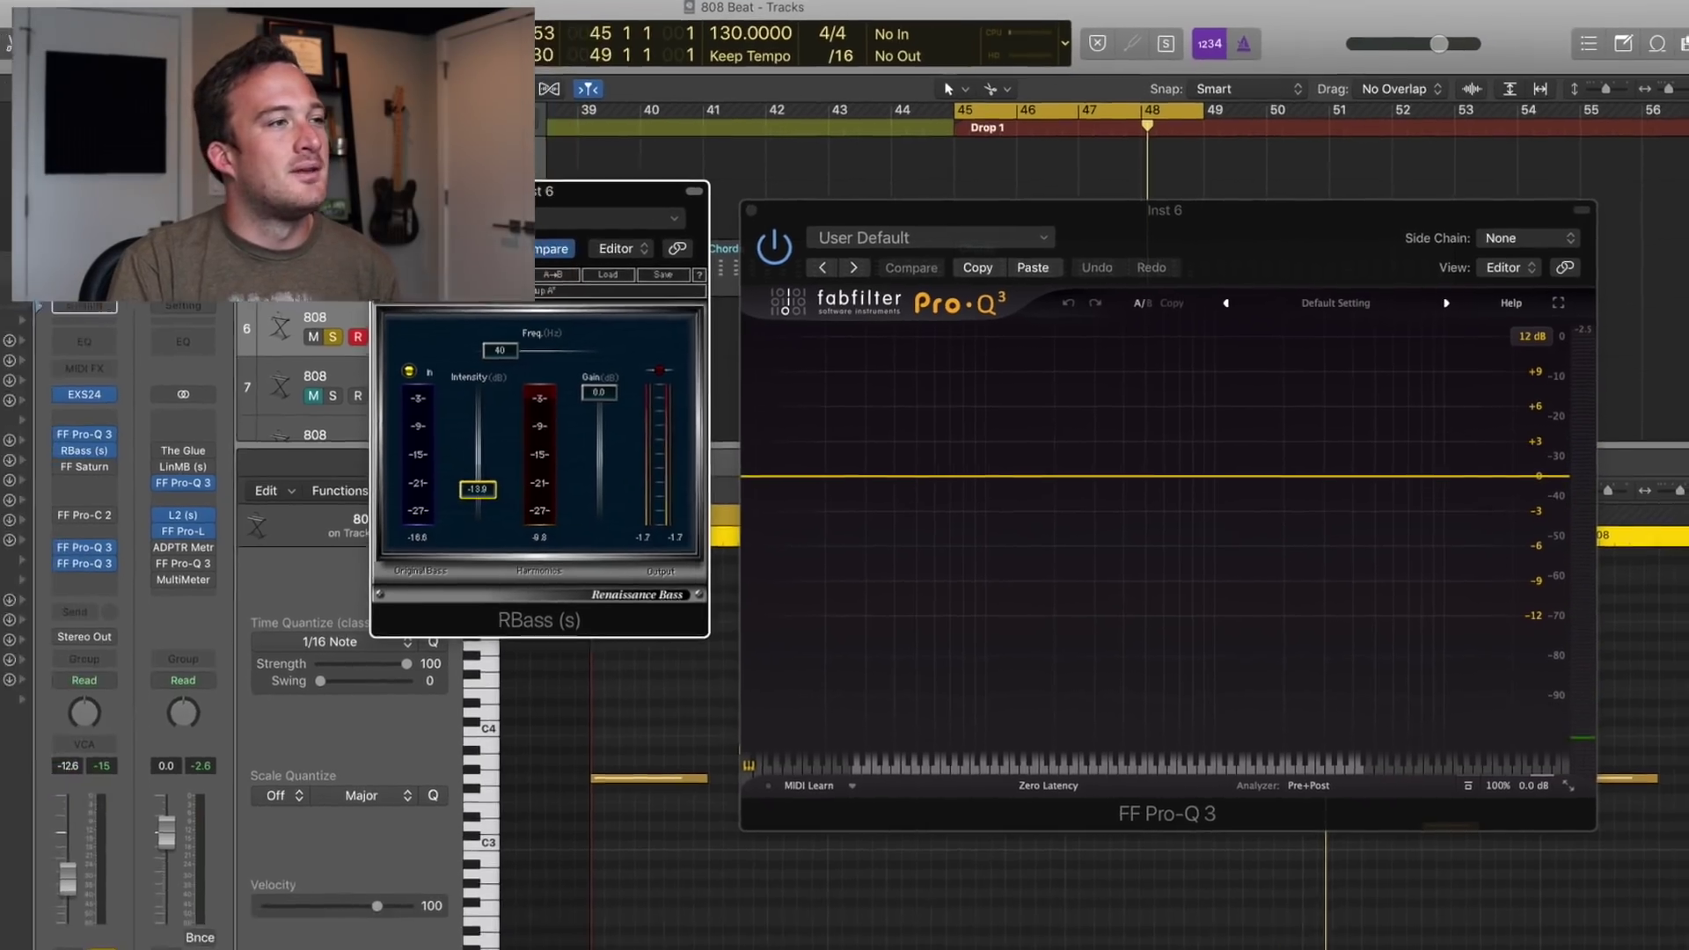
pyautogui.click(138, 433)
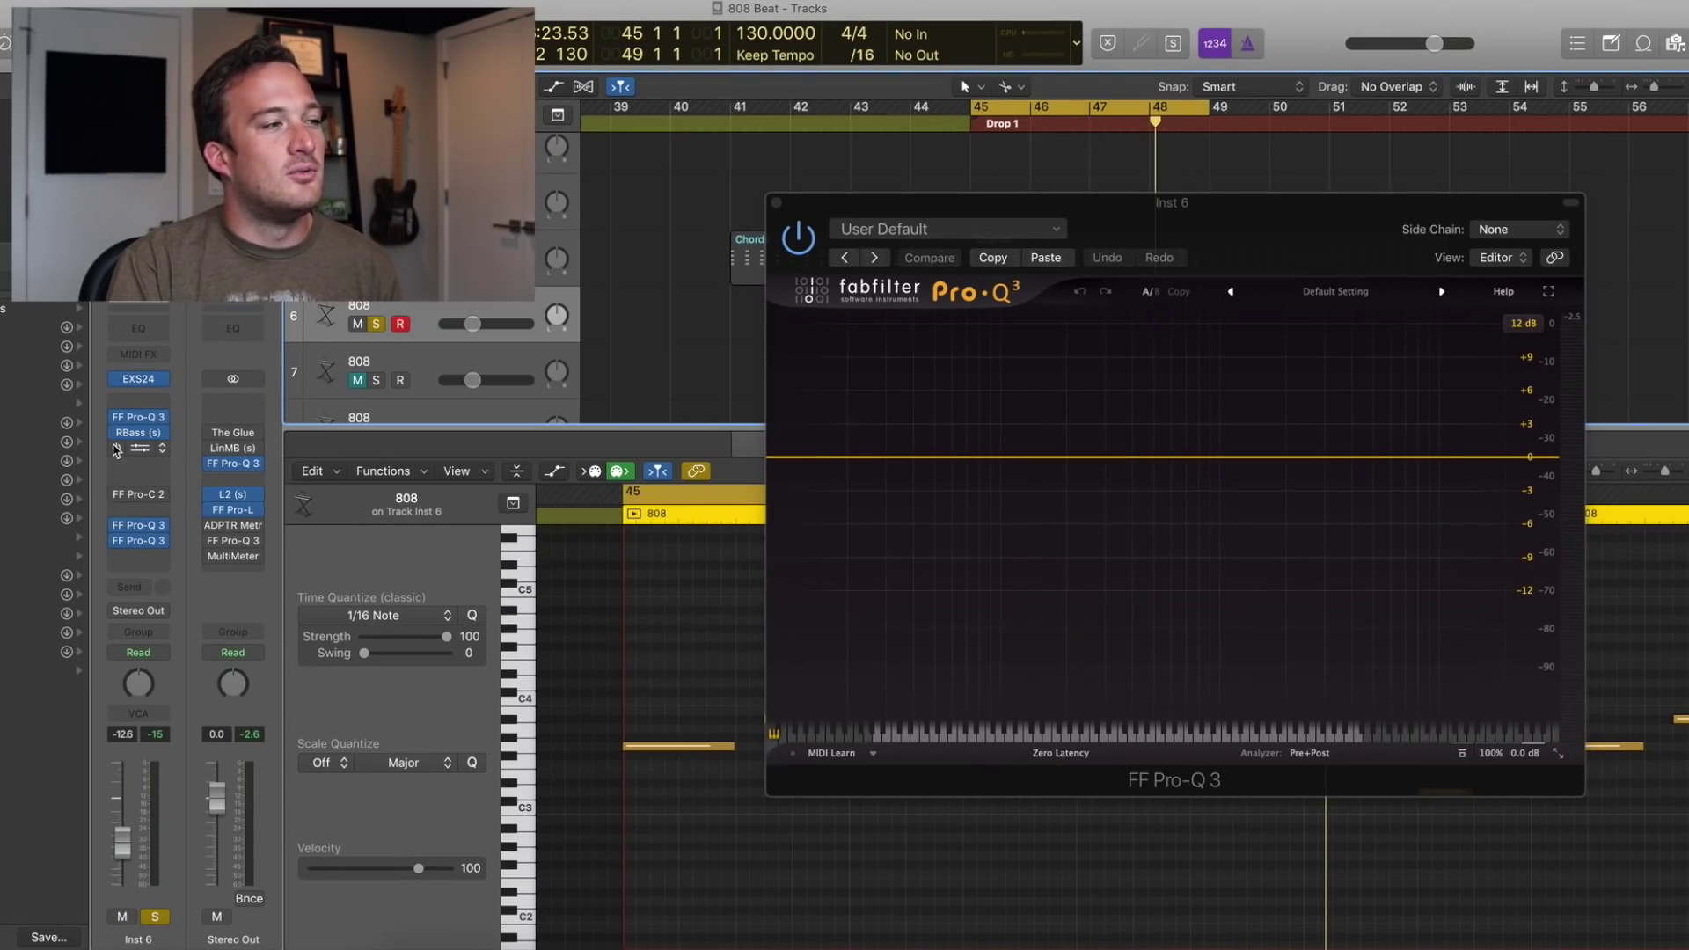
# Step: Enable FF Saturn on the combined 808 track and arrange its window with the Pro-Q 3 analyzer for a short playback
pyautogui.click(138, 448)
pyautogui.moveTo(466, 31); pyautogui.dragTo(1036, 242)
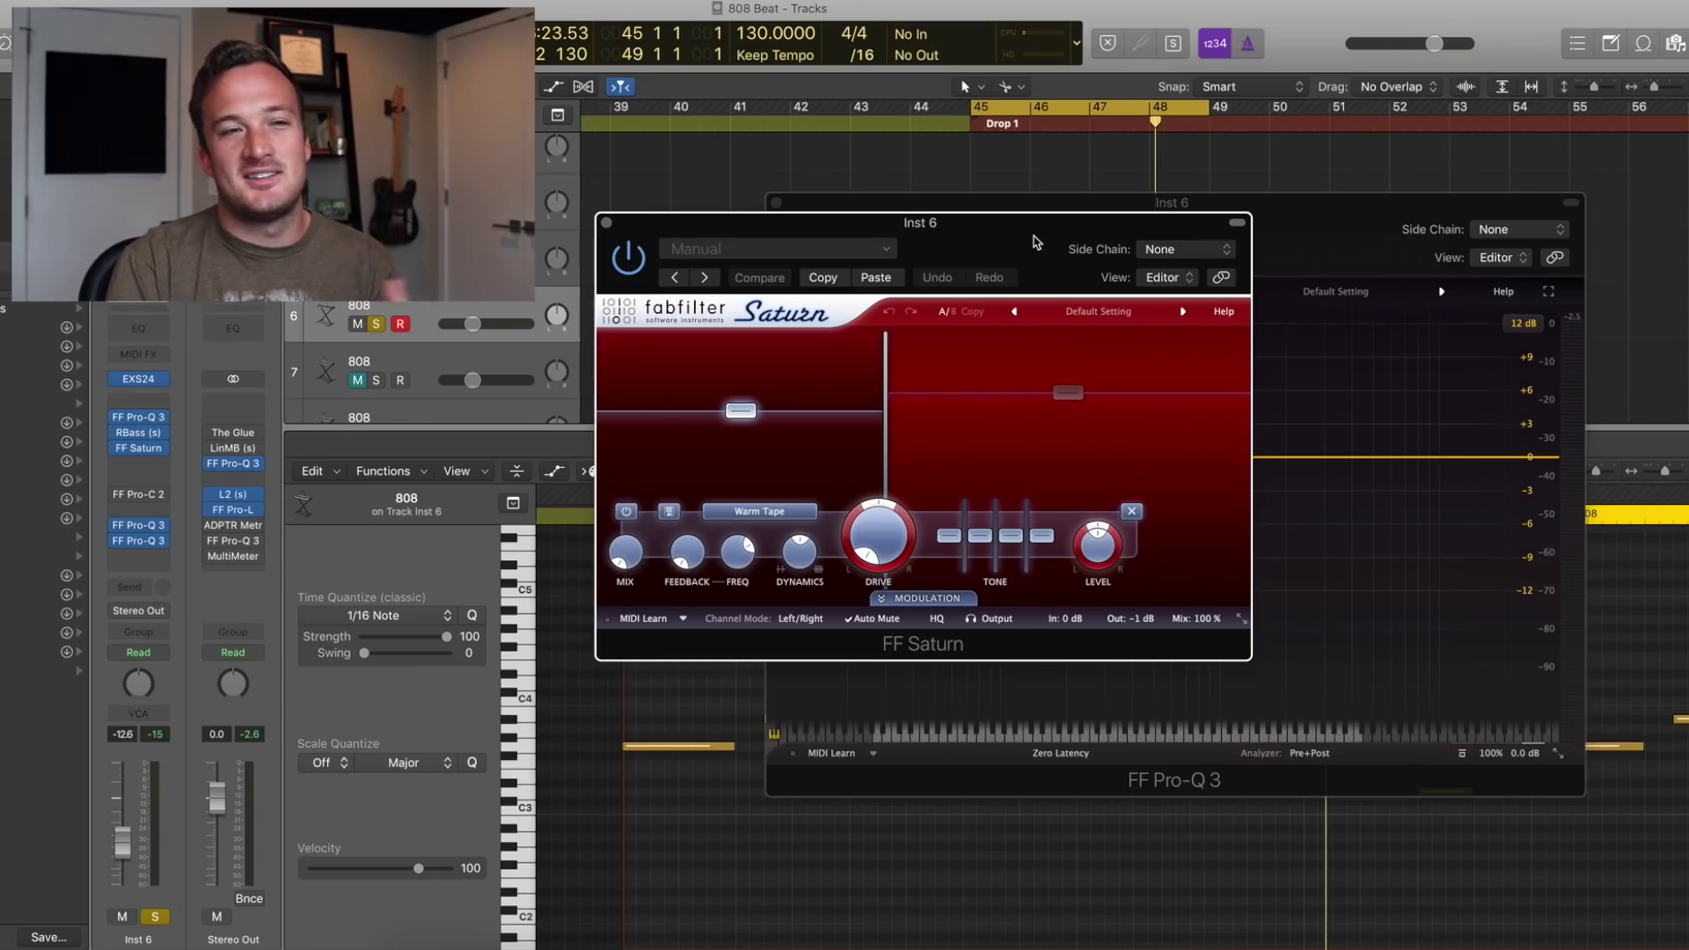
pyautogui.moveTo(1365, 247); pyautogui.dragTo(1451, 332)
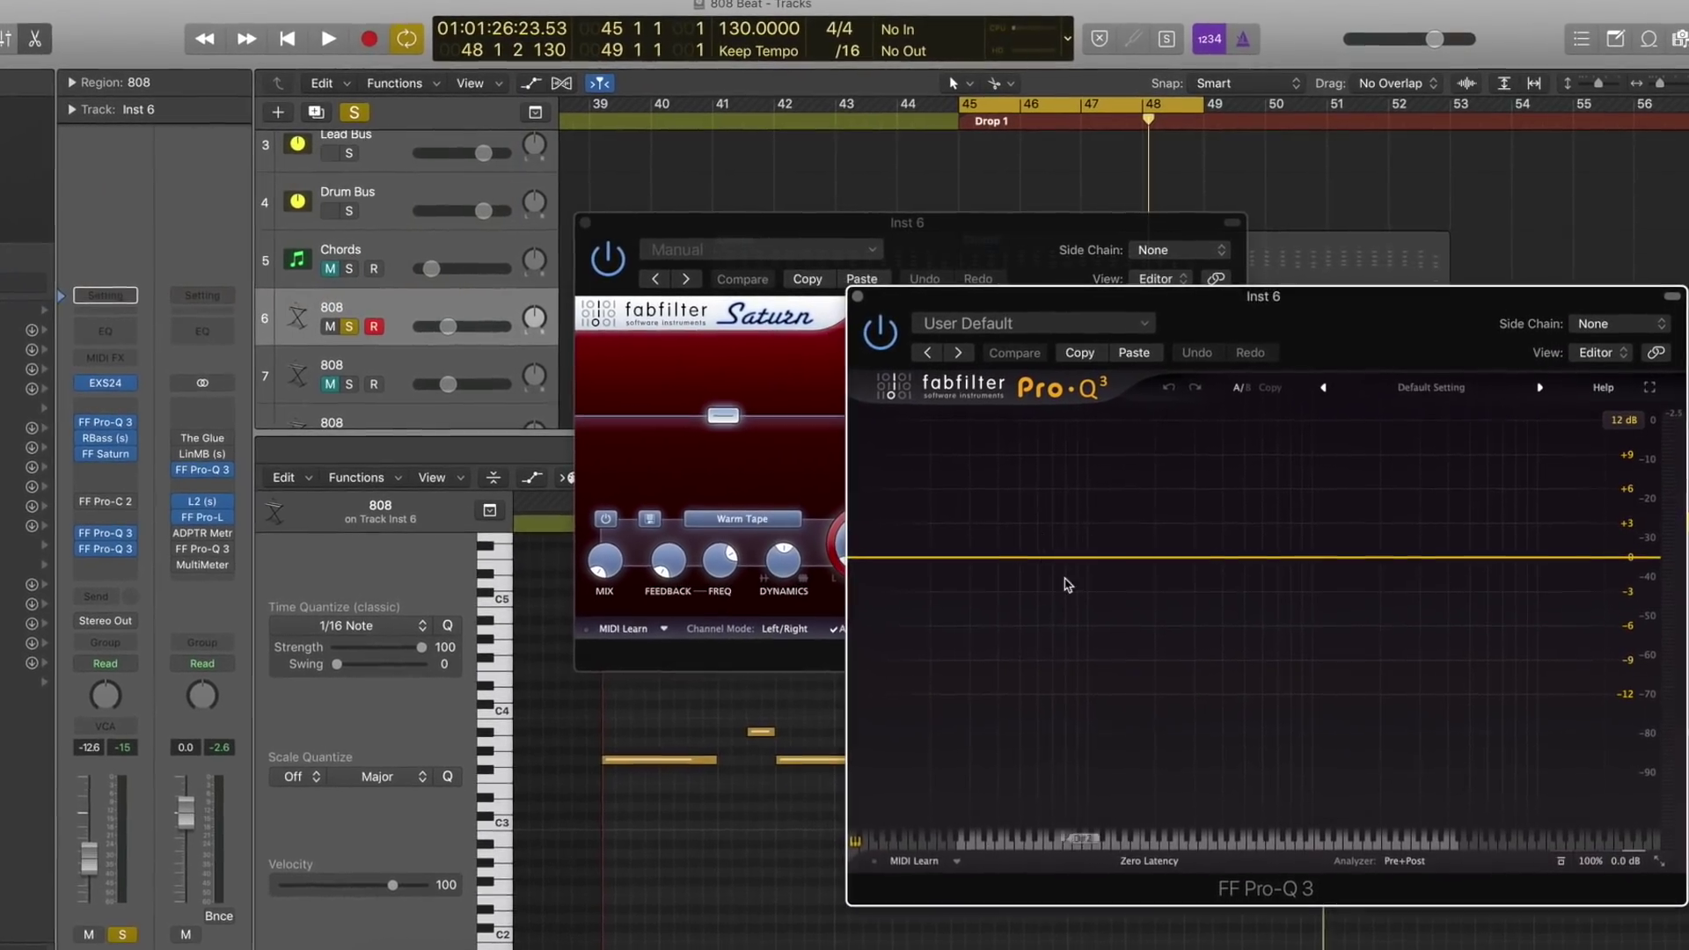
pyautogui.press('space')
pyautogui.press('space')
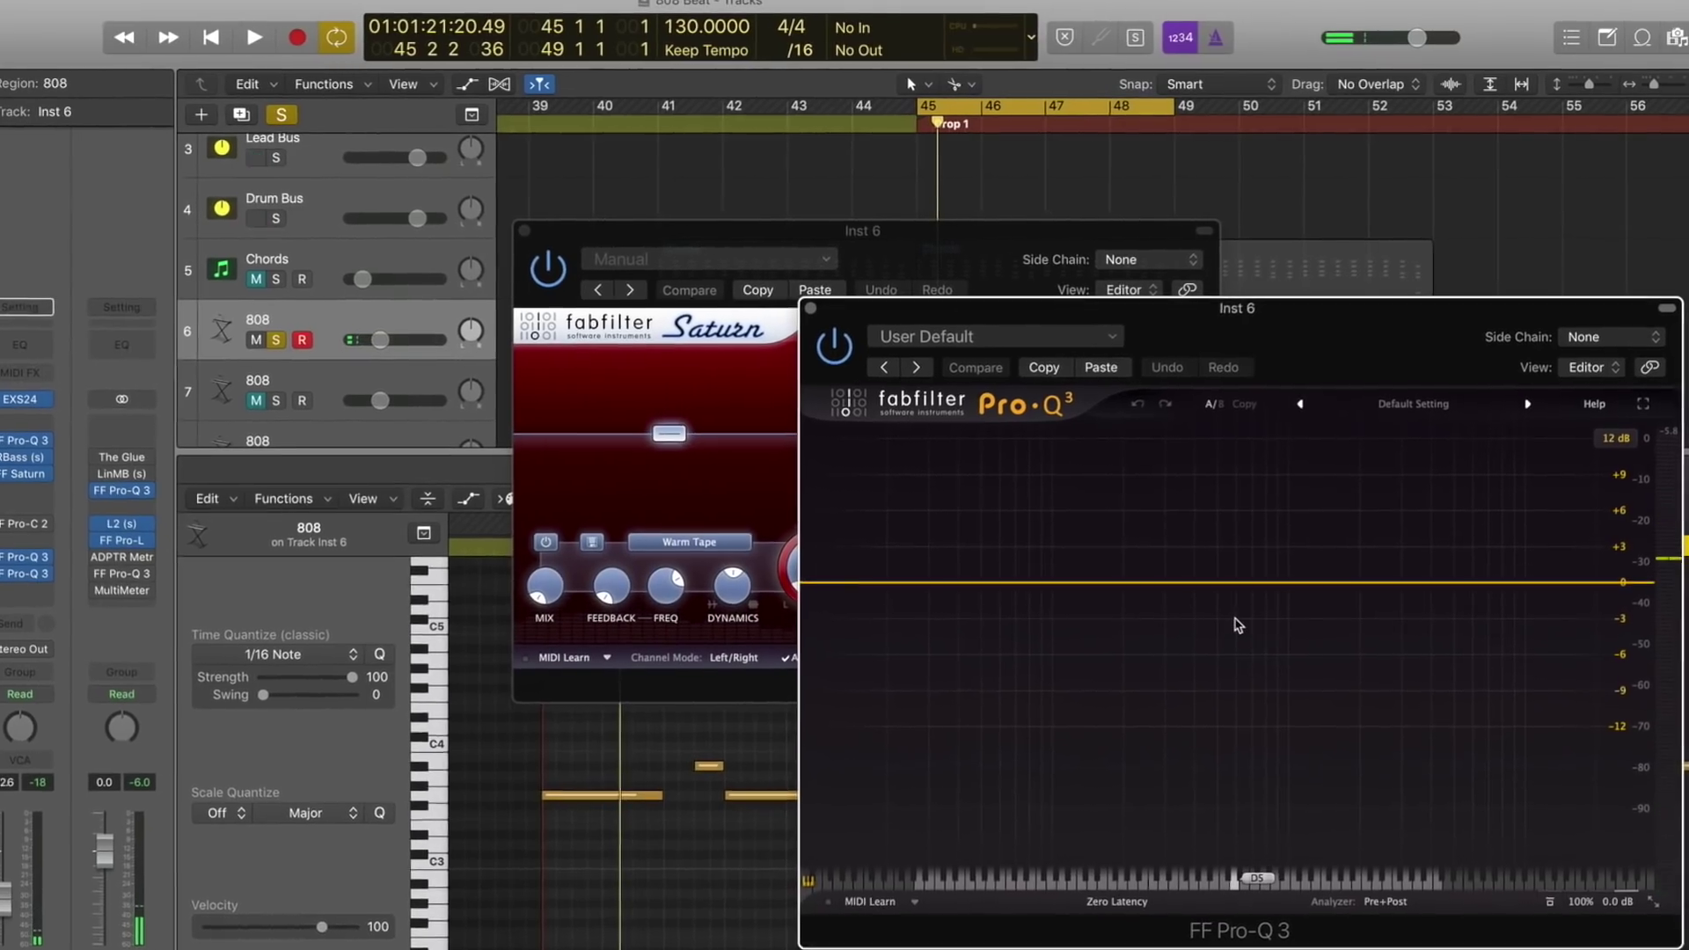
# Step: Reposition the FF Saturn window, play the combined 808, and slightly raise Saturn's upper band level while watching the spectrum
pyautogui.moveTo(852, 233); pyautogui.dragTo(584, 9)
pyautogui.press('space')
pyautogui.moveTo(750, 198)
pyautogui.mouseDown()
pyautogui.moveTo(750, 151)
pyautogui.moveTo(752, 278)
pyautogui.moveTo(752, 186)
pyautogui.mouseUp()
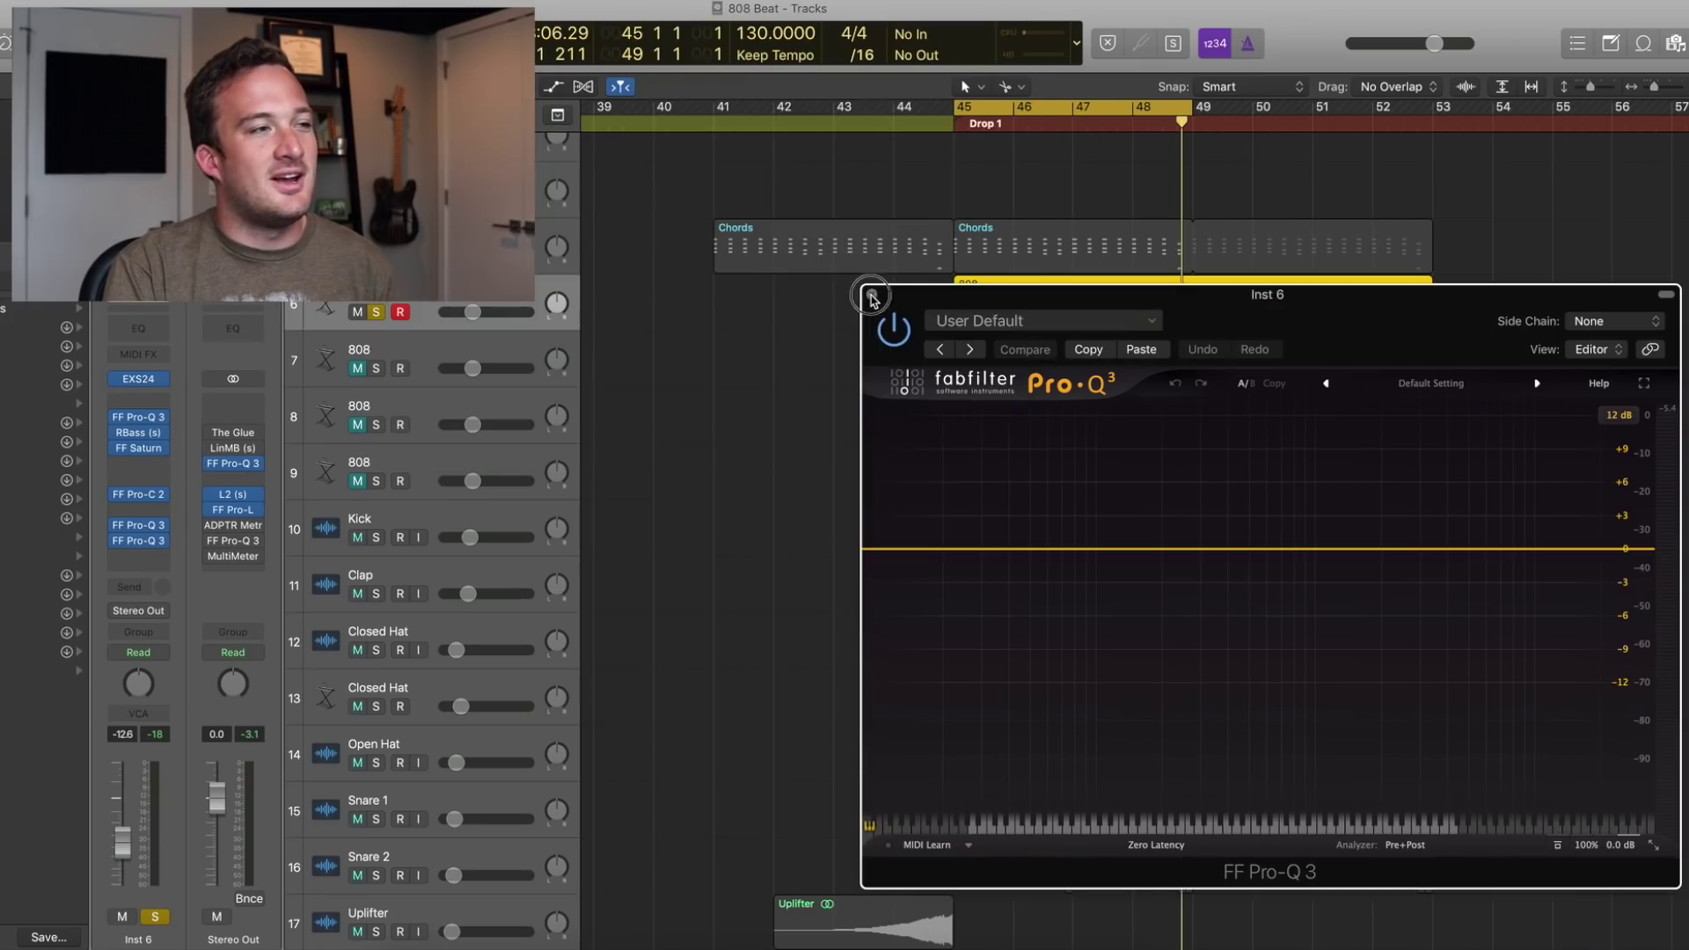
# Step: Close the Pro-Q 3 window, unsolo and mute the combined 808 track, and unmute the three split 808 tracks
pyautogui.click(871, 298)
pyautogui.hotkey('ctrl', 's')
pyautogui.hotkey('ctrl', 'm')
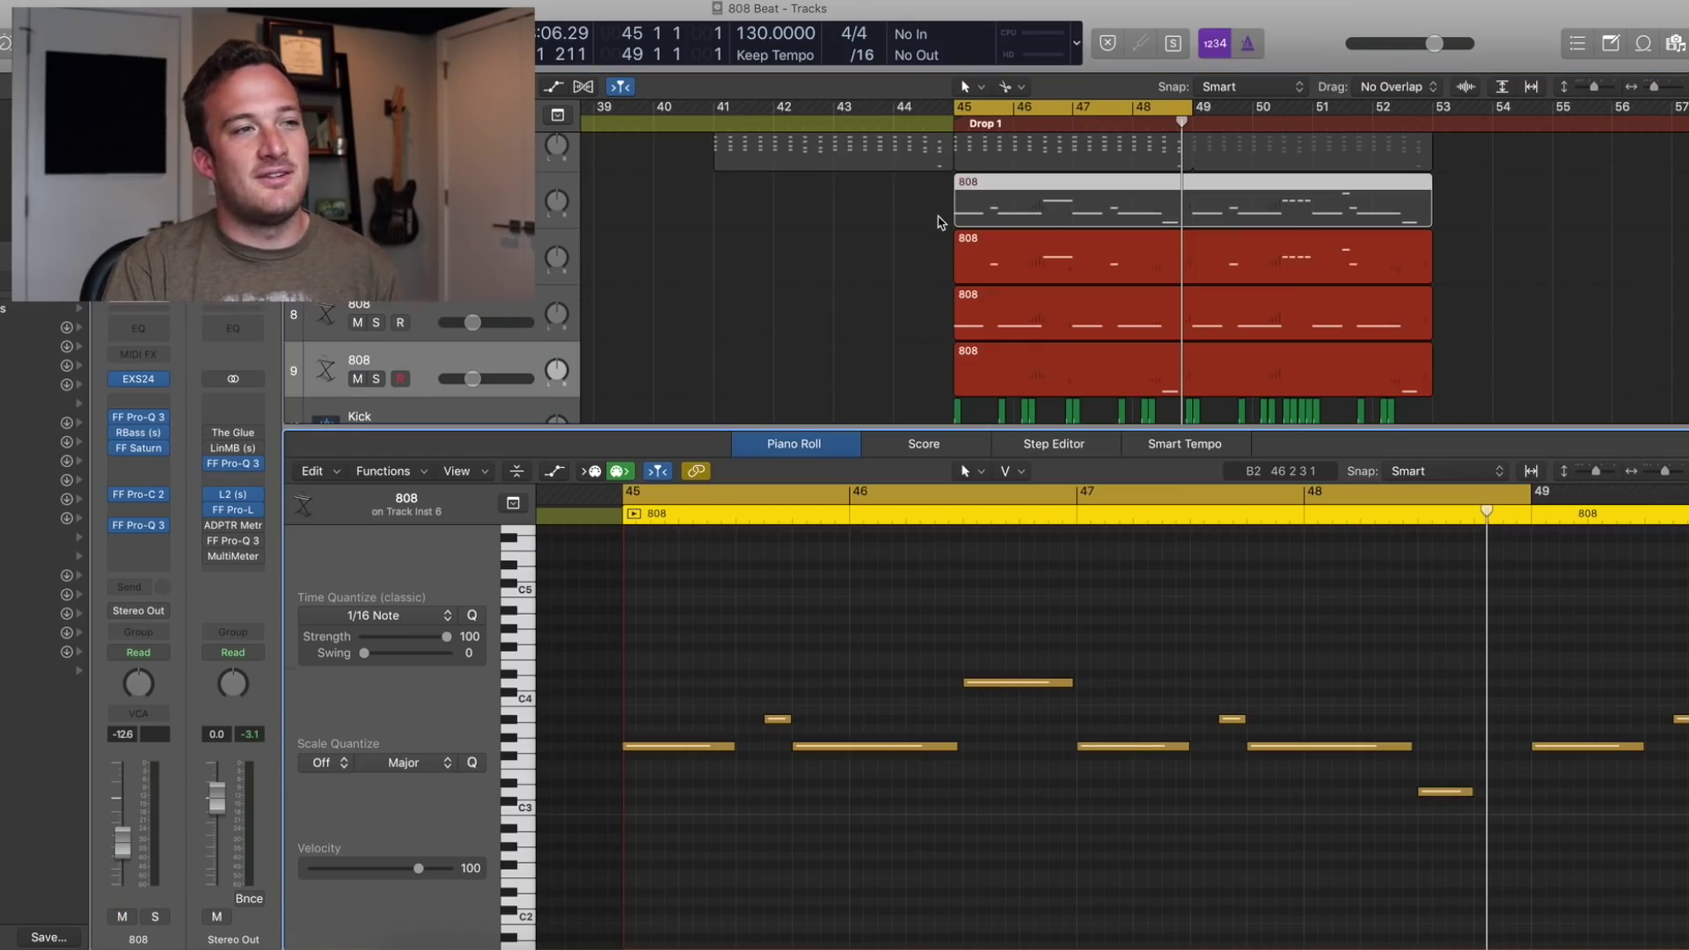
# Step: Examine how the notes are divided among the three split 808 regions, including the D4 note in bar 46
pyautogui.click(1028, 260)
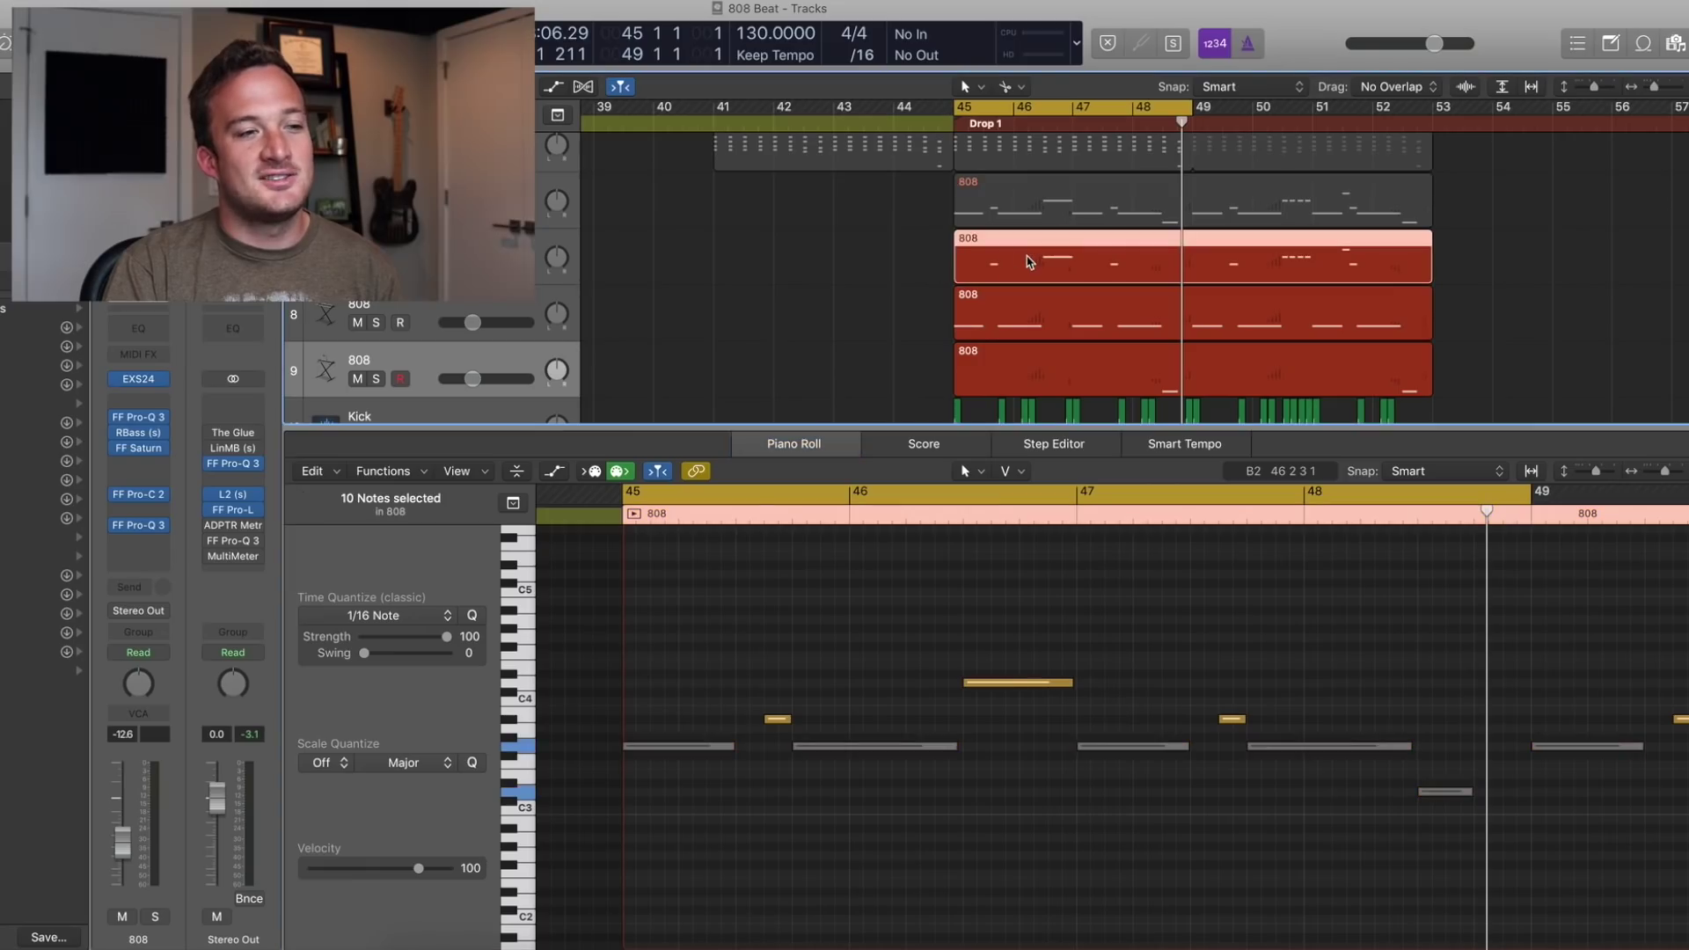
pyautogui.click(1062, 321)
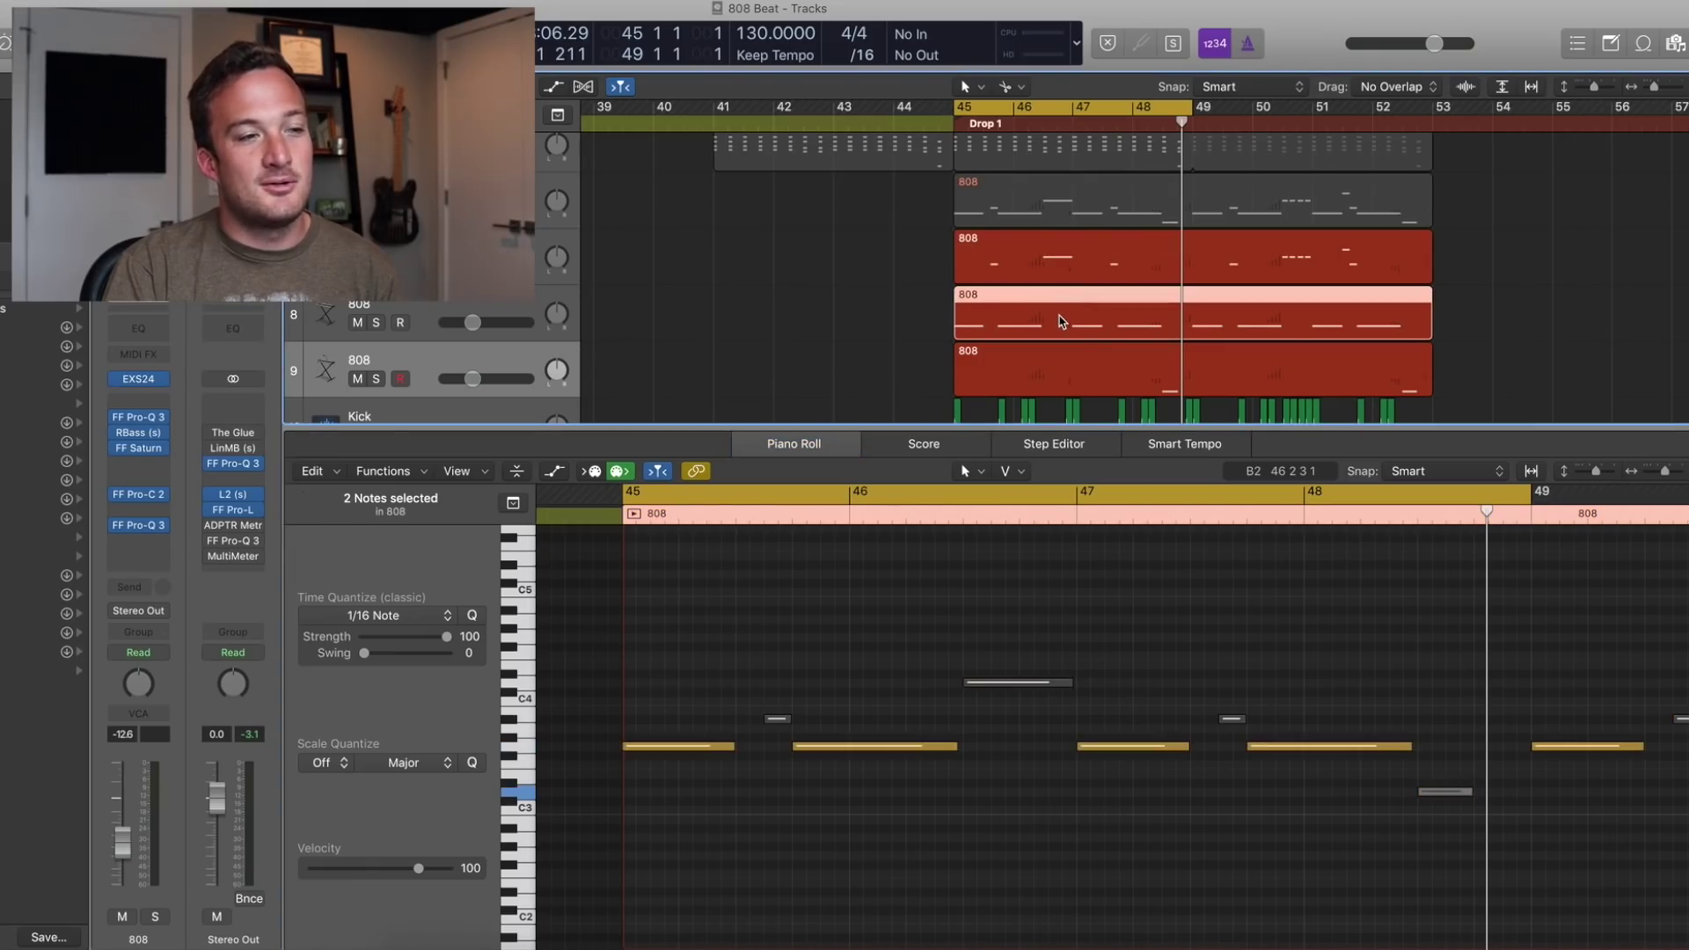
pyautogui.click(1081, 367)
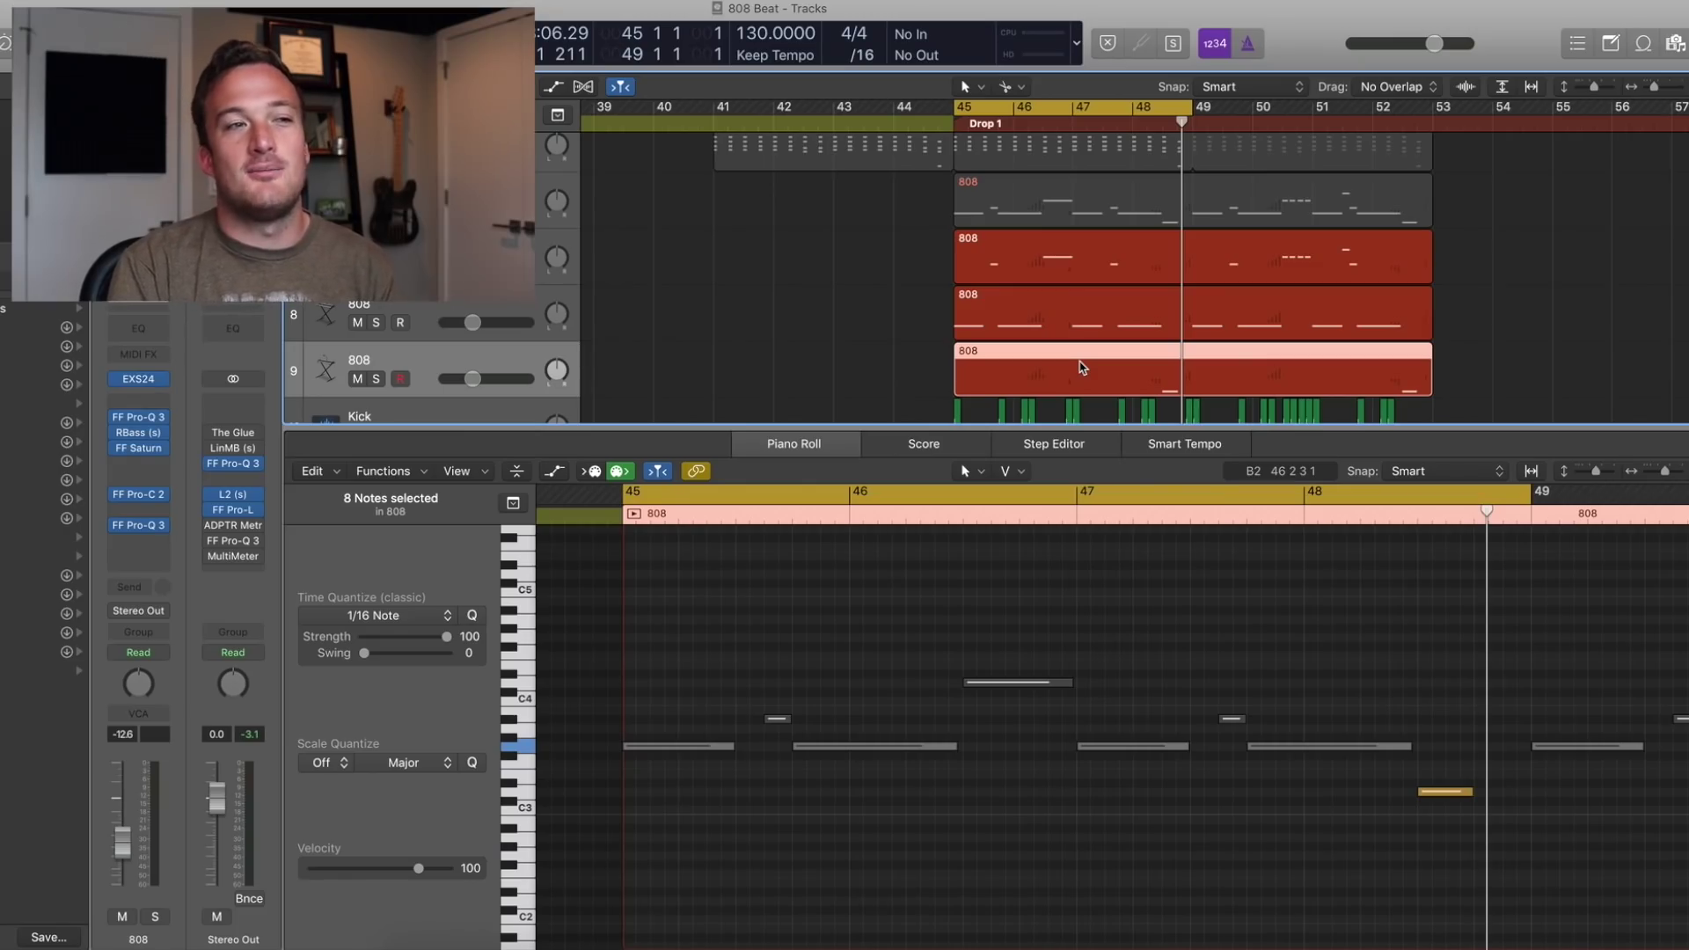
pyautogui.click(1006, 274)
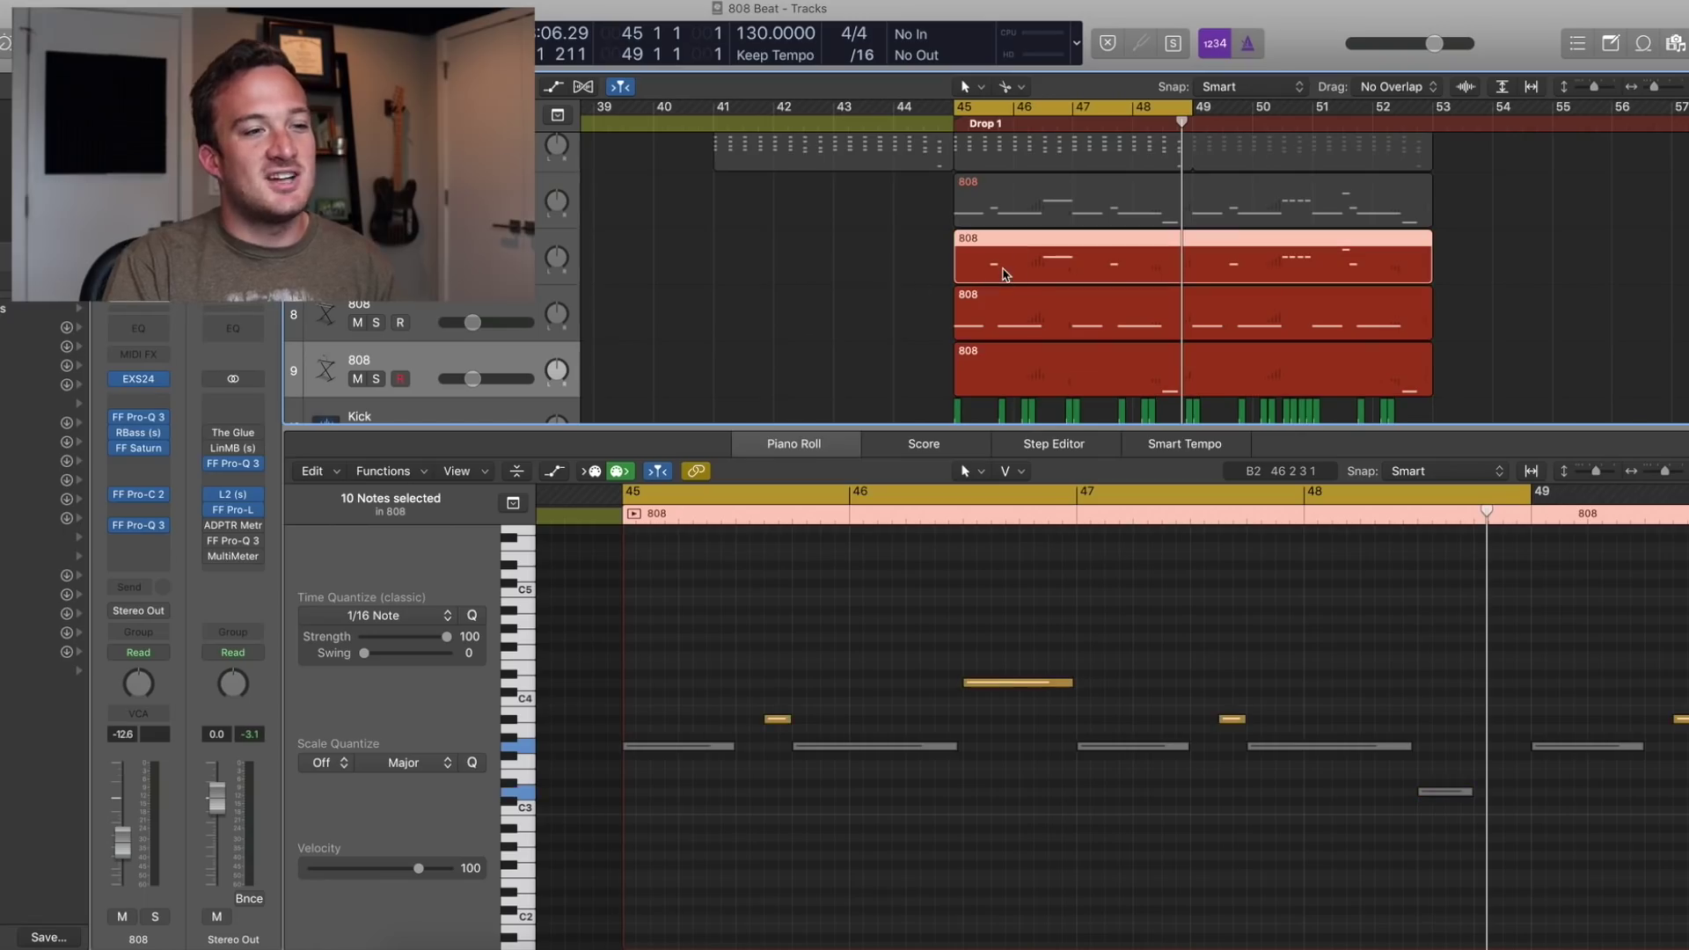
pyautogui.click(1015, 688)
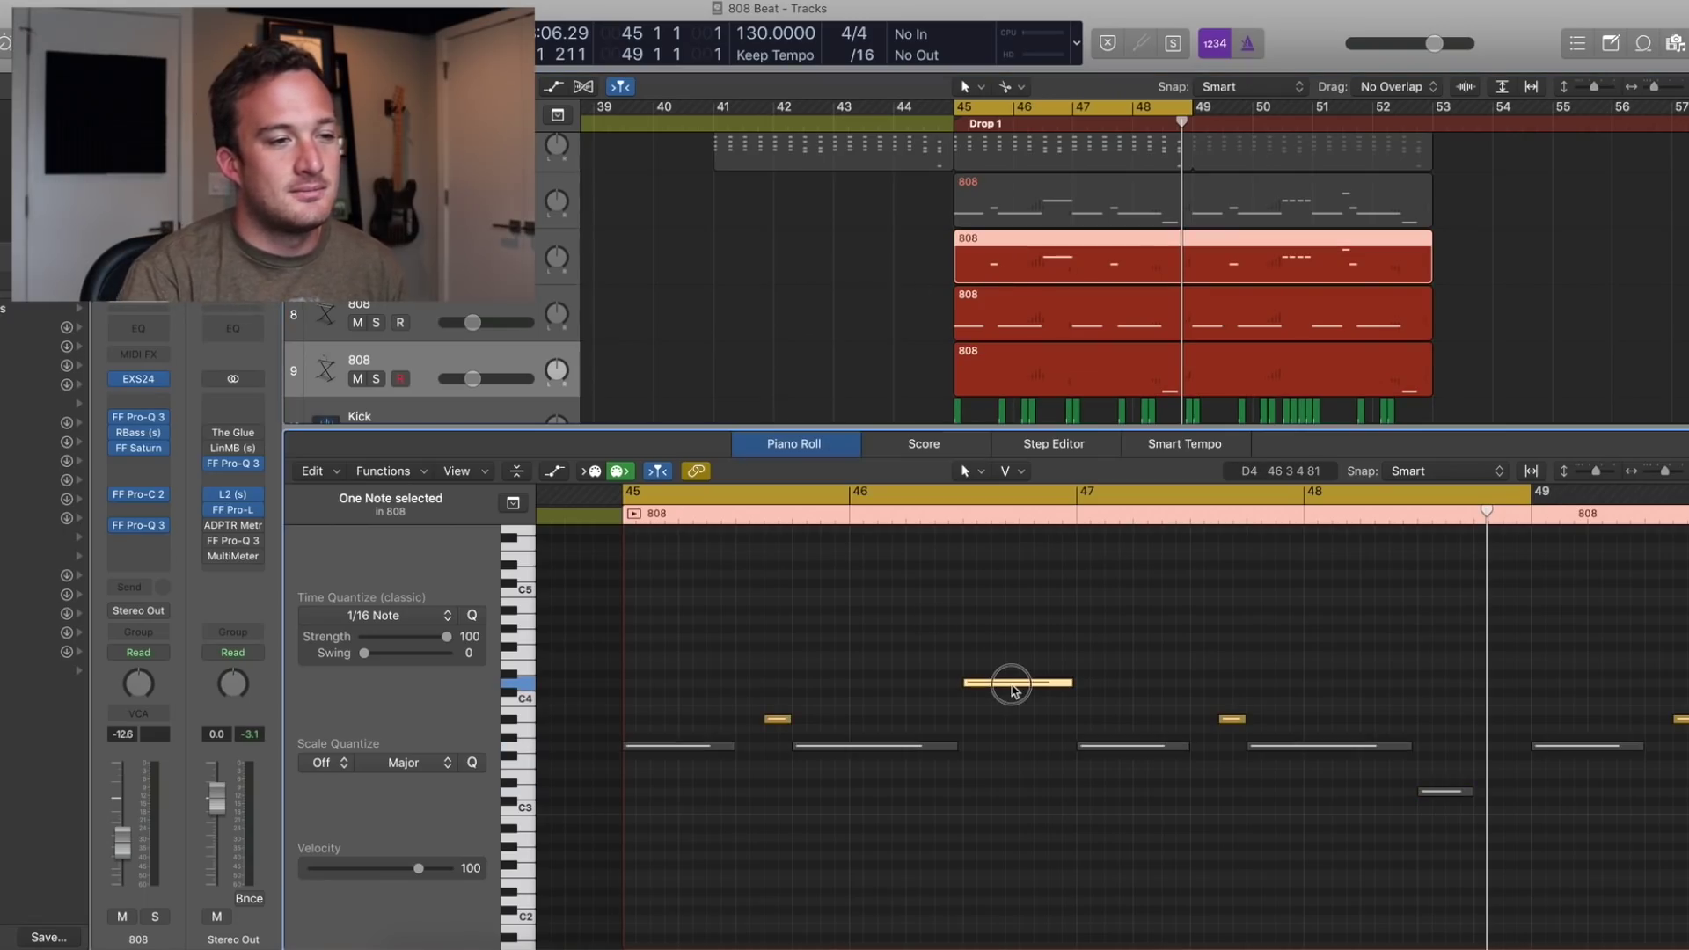
pyautogui.moveTo(1015, 690)
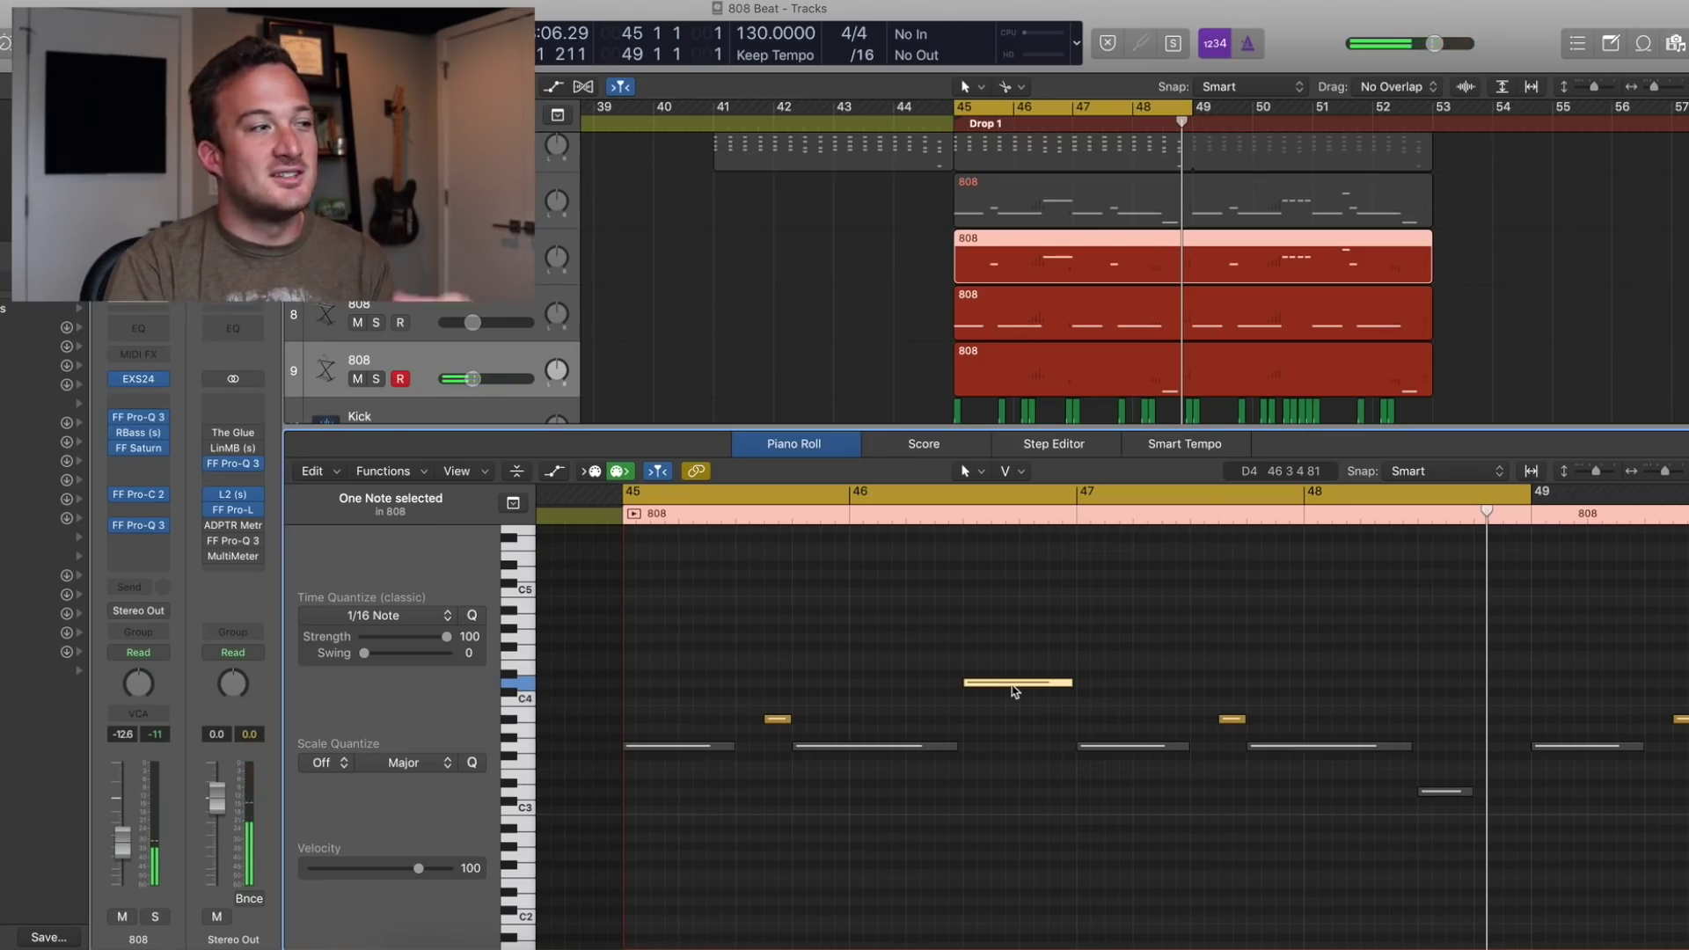
# Step: Inspect FF Saturn's upper band level on the 808 track that holds the highest notes, and close its window
pyautogui.moveTo(122, 456)
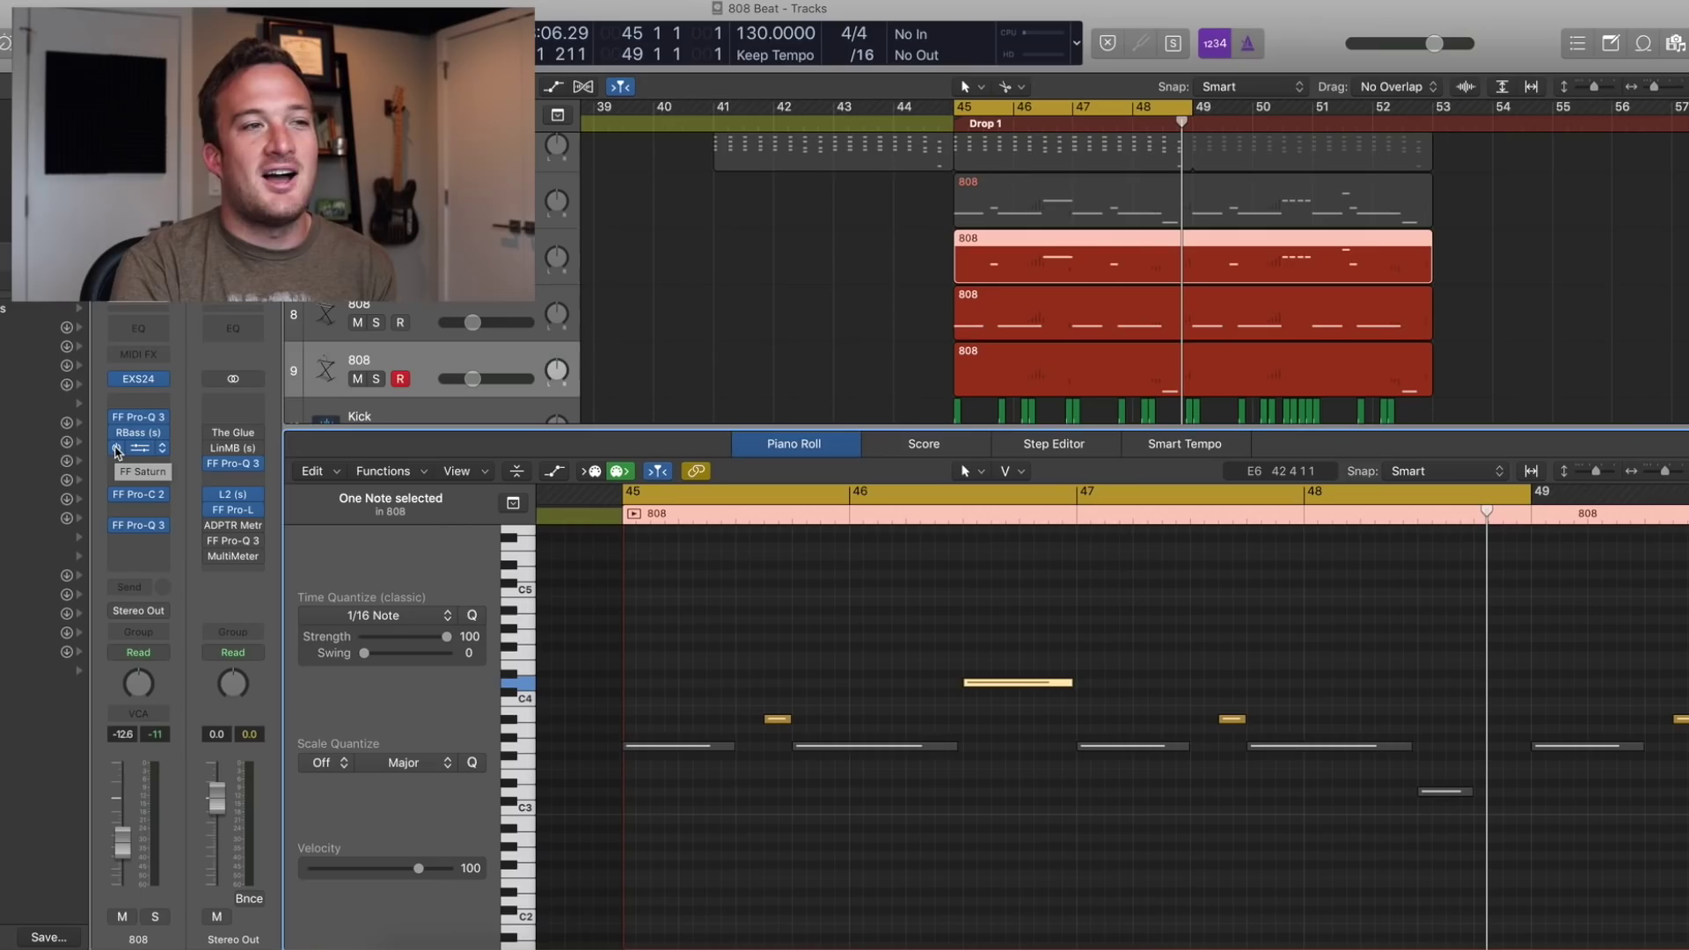
pyautogui.click(140, 449)
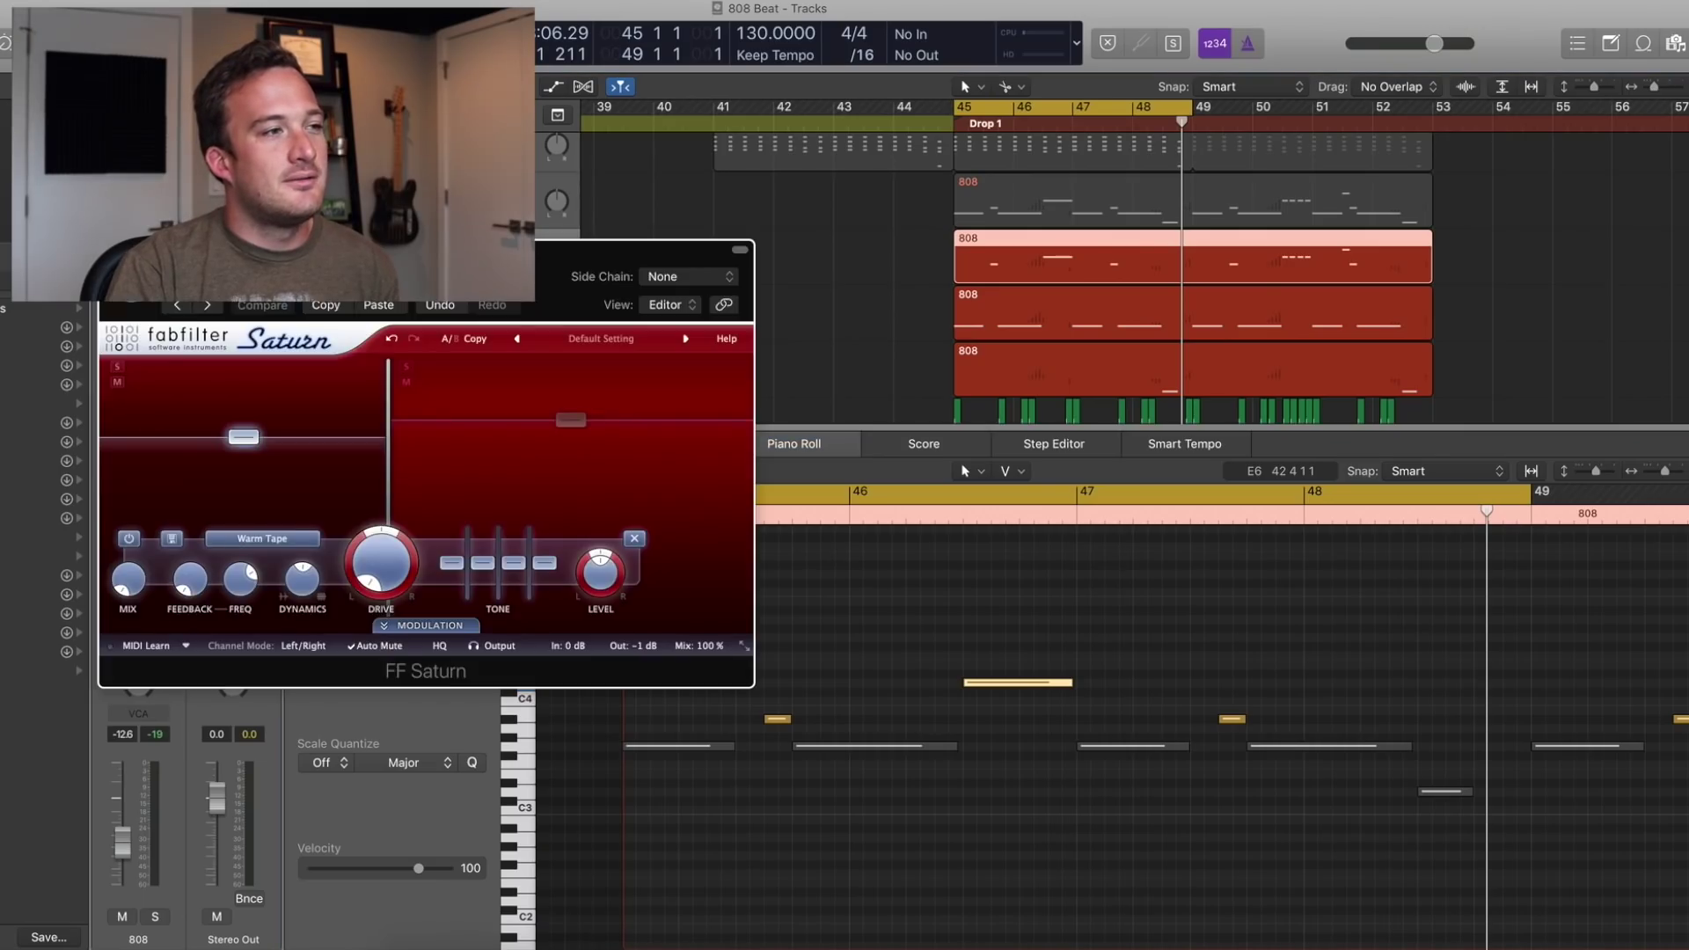
pyautogui.moveTo(489, 260); pyautogui.dragTo(1131, 271)
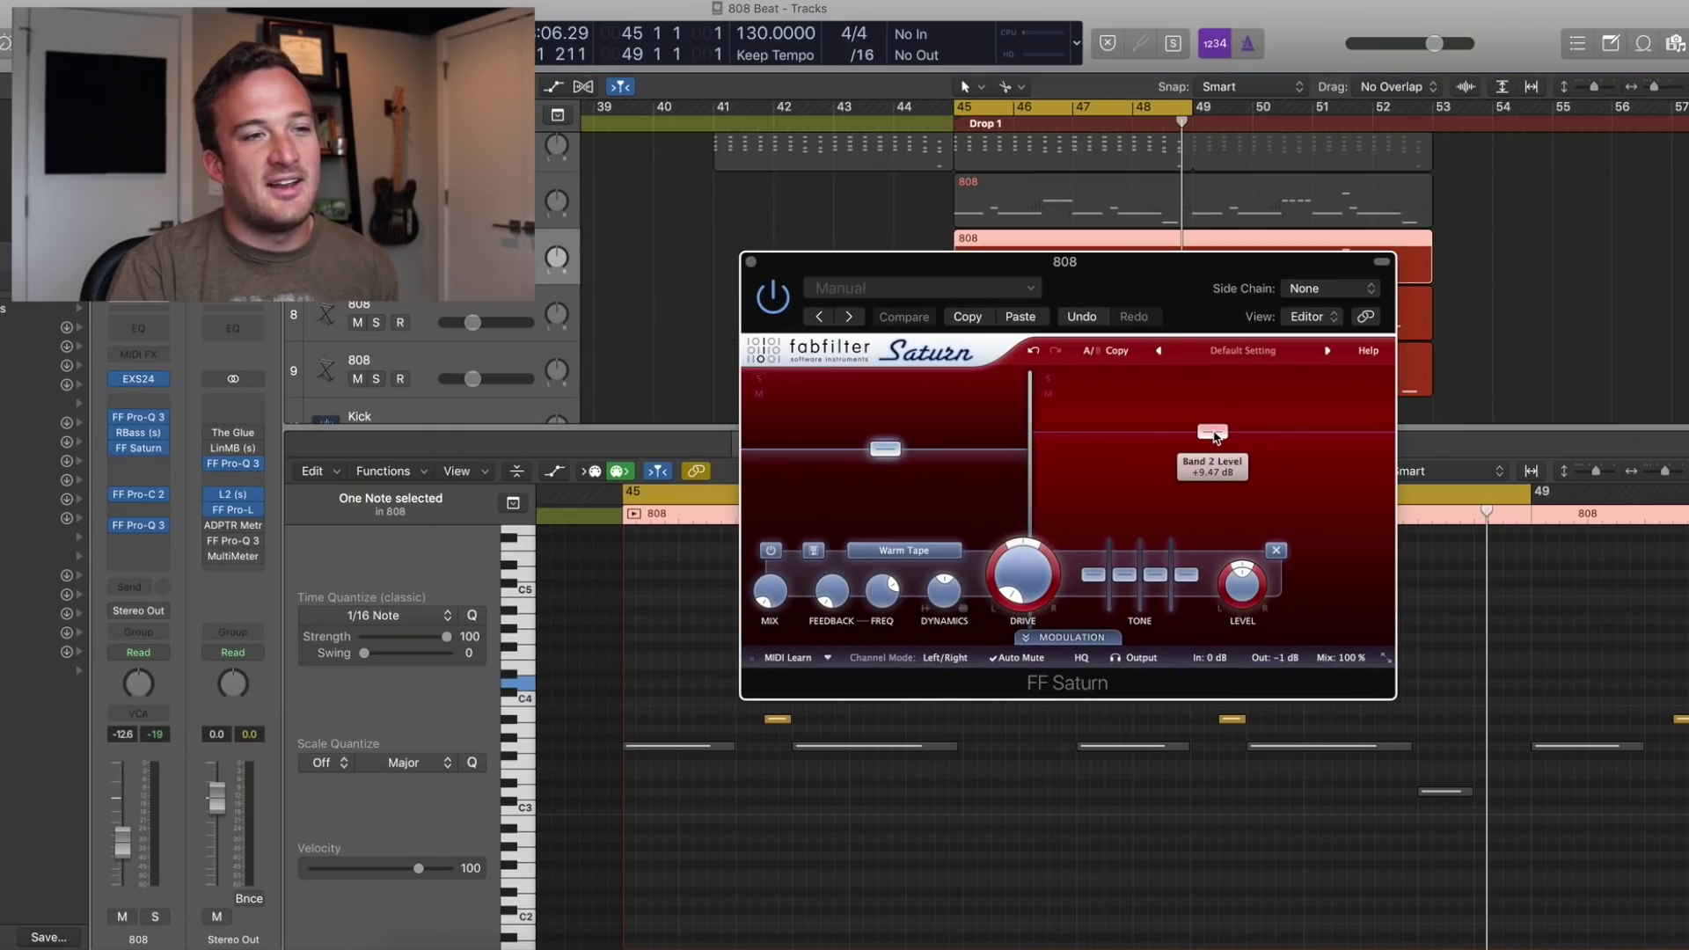
pyautogui.click(750, 262)
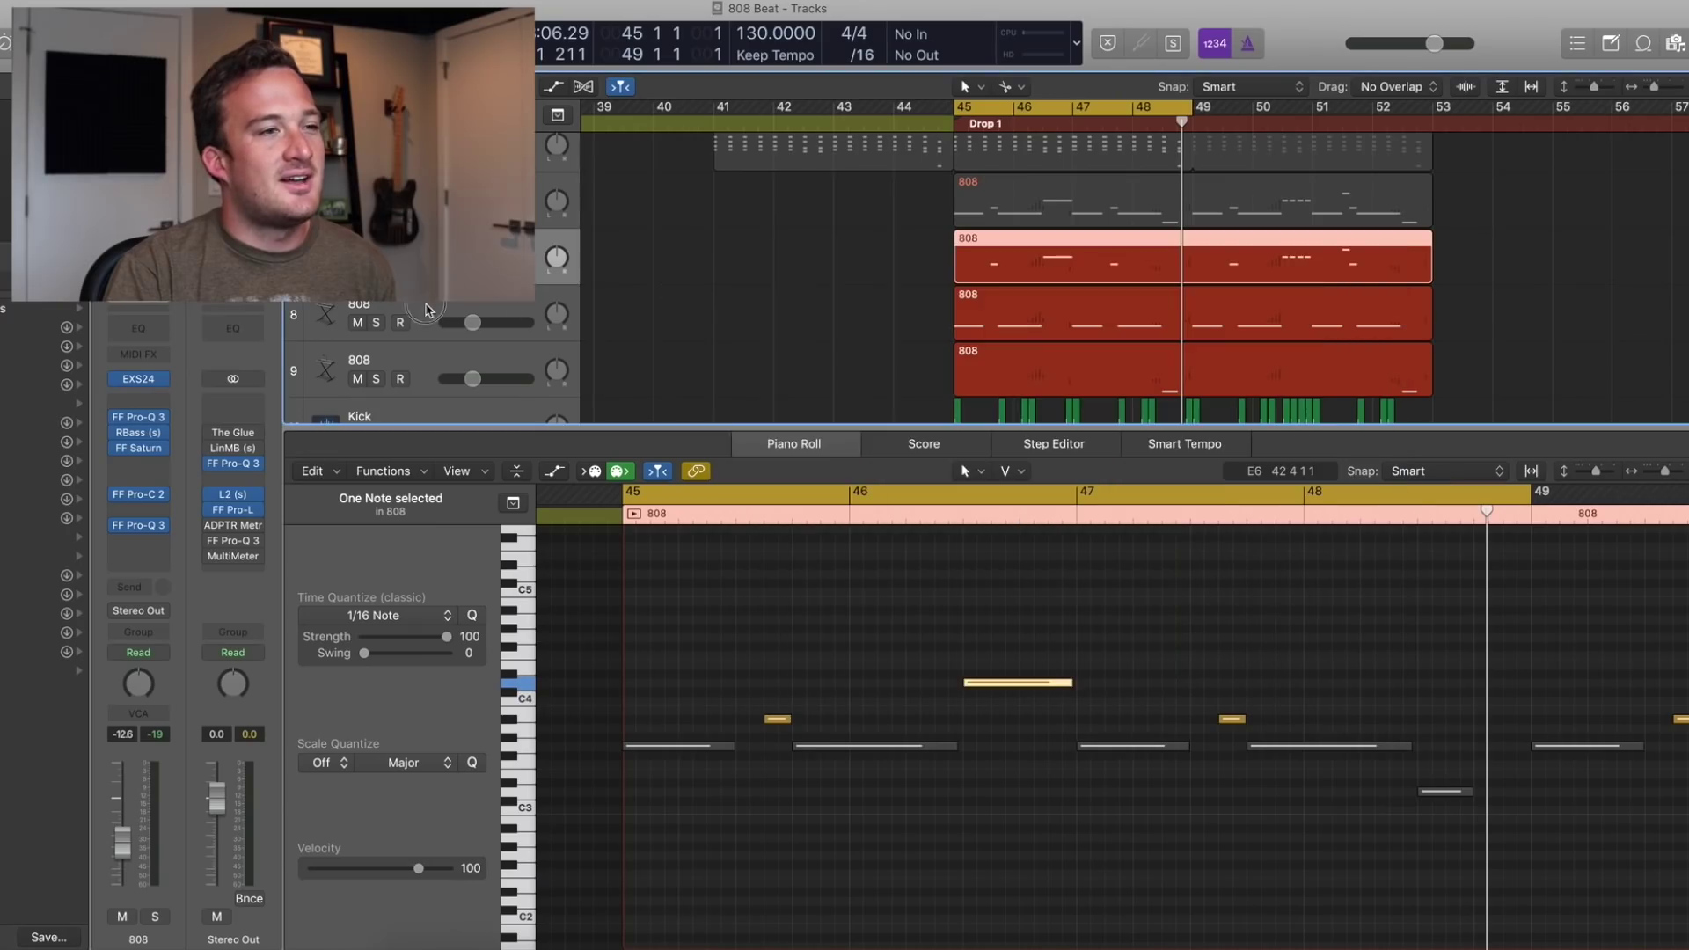
# Step: Inspect FF Saturn's band settings on 808 track 8 for comparison, and close its window
pyautogui.click(437, 313)
pyautogui.click(139, 448)
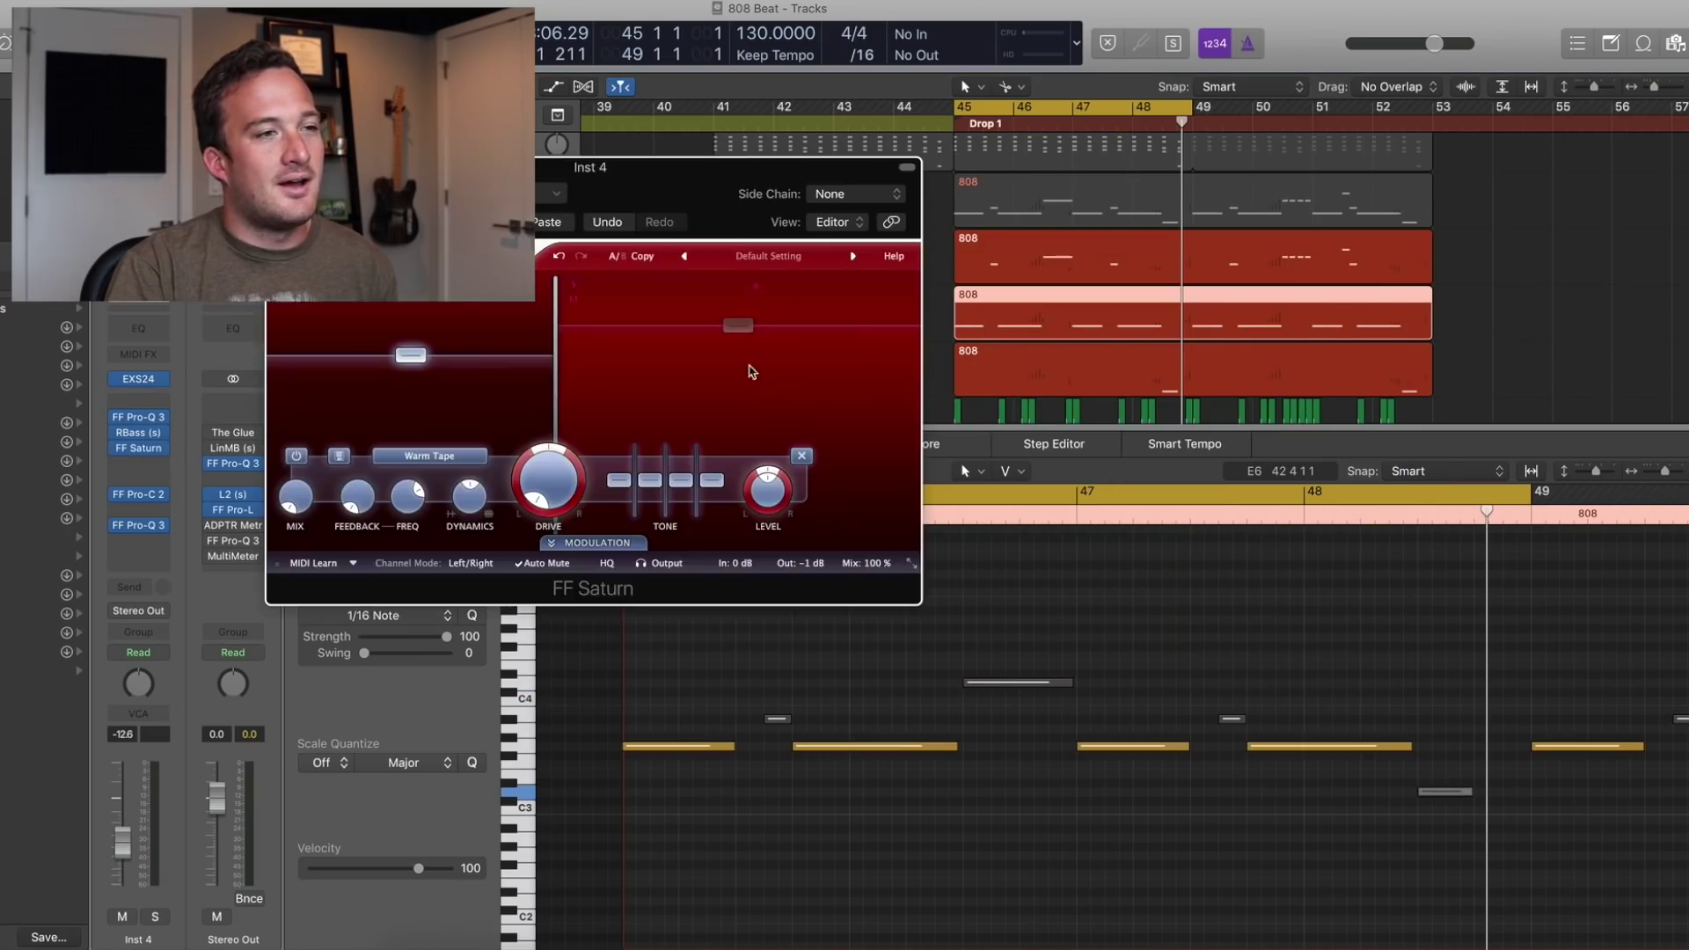
pyautogui.moveTo(681, 162); pyautogui.dragTo(1135, 231)
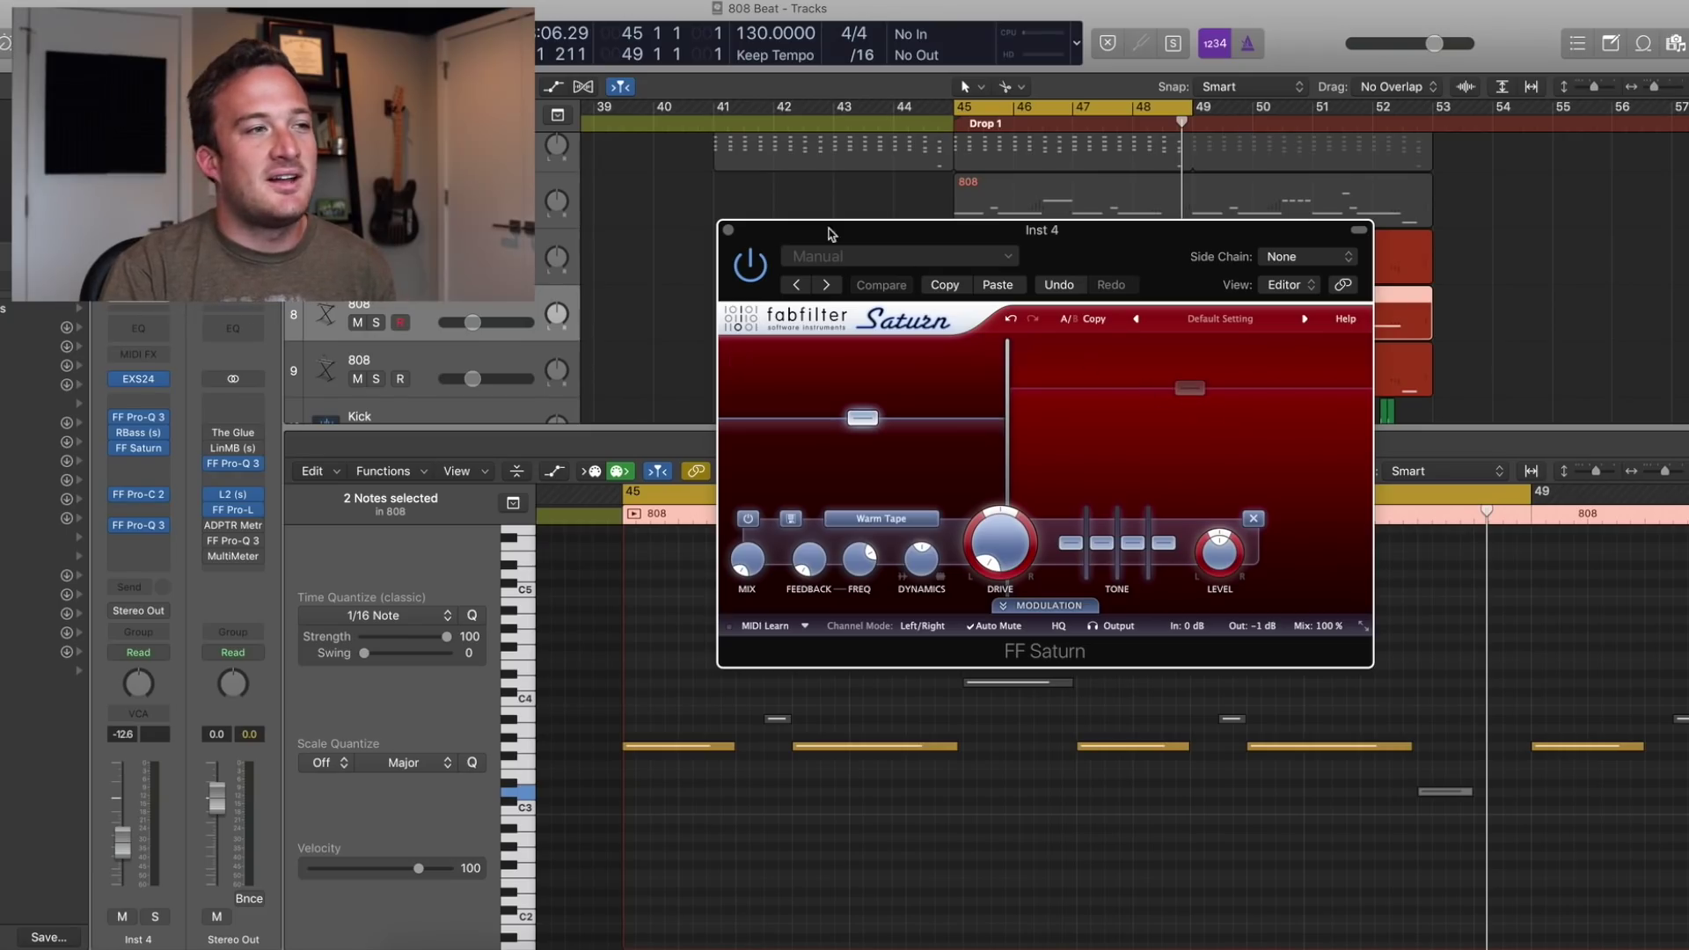
pyautogui.click(728, 230)
# Step: Inspect FF Saturn's upper band level on 808 track 9, which holds the lowest notes
pyautogui.click(431, 378)
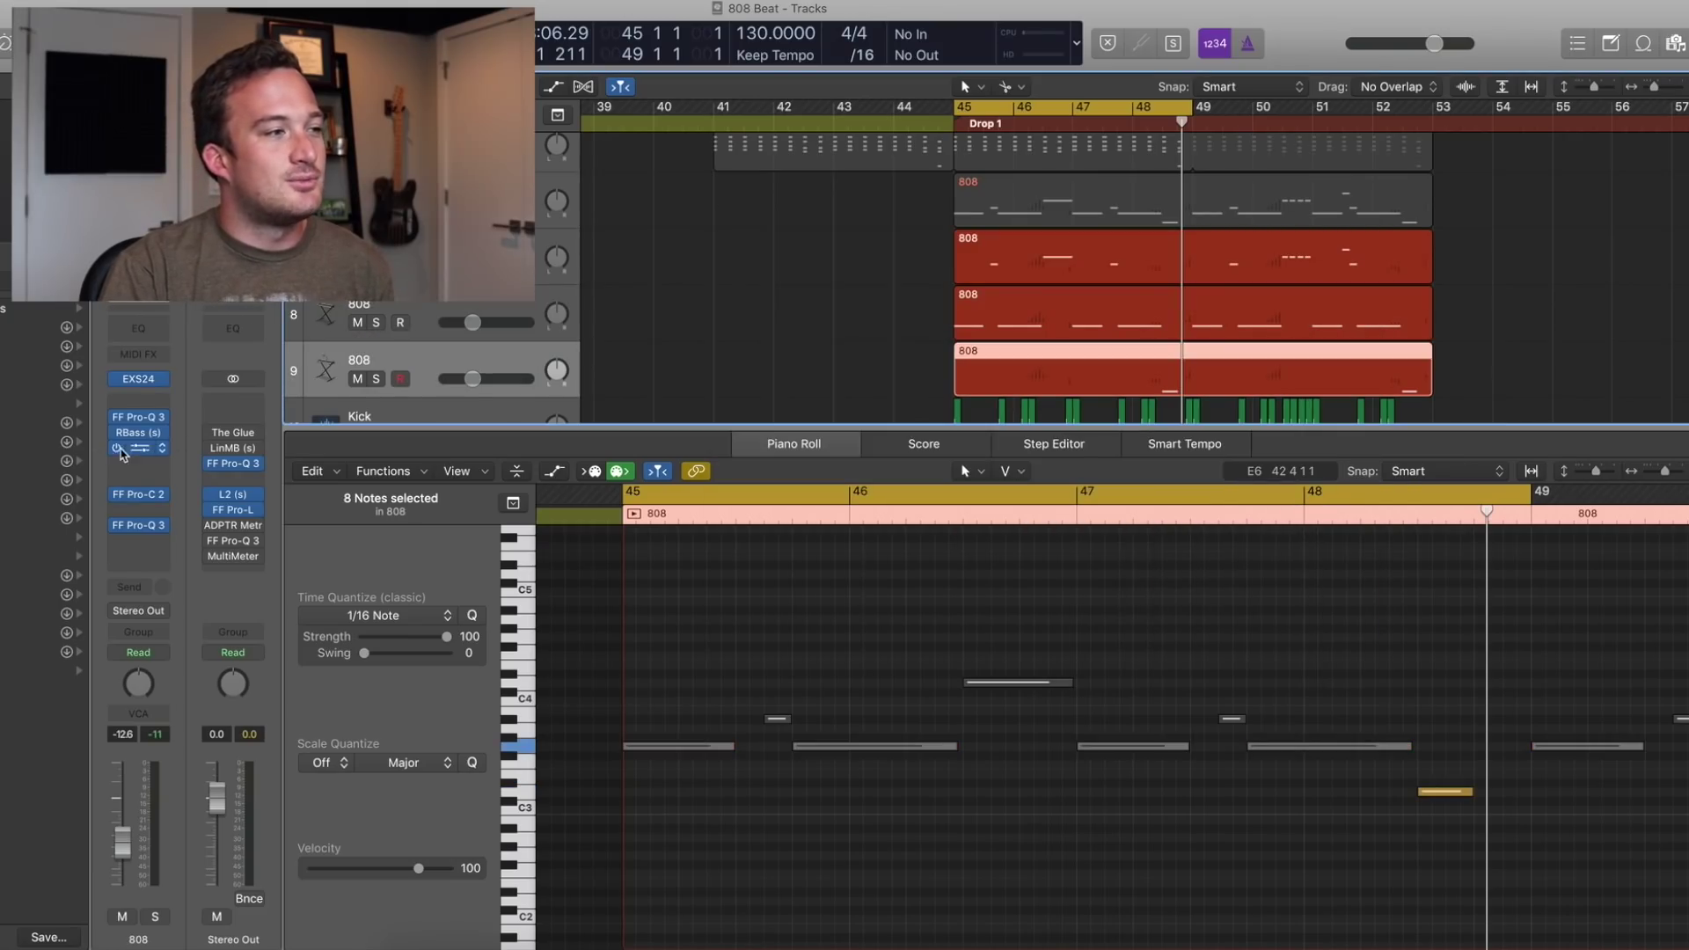
pyautogui.click(134, 450)
pyautogui.moveTo(1311, 416)
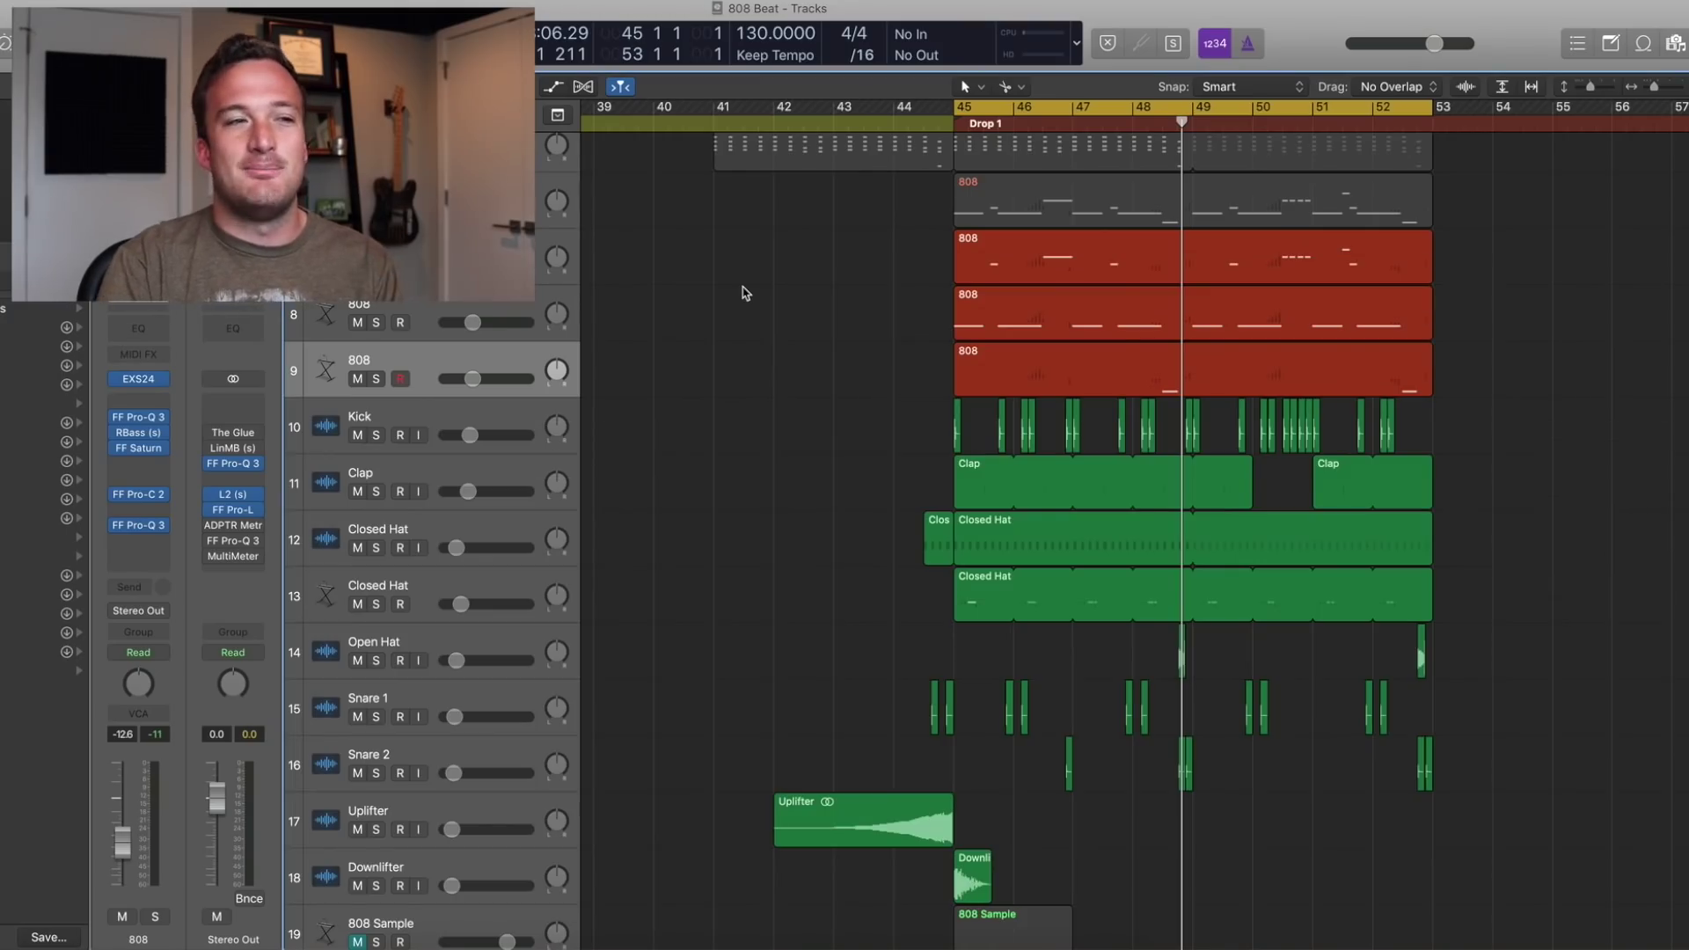
# Step: Play the full beat with the split 808 tracks over the cycle from bar 45 to bar 53
pyautogui.press('space')
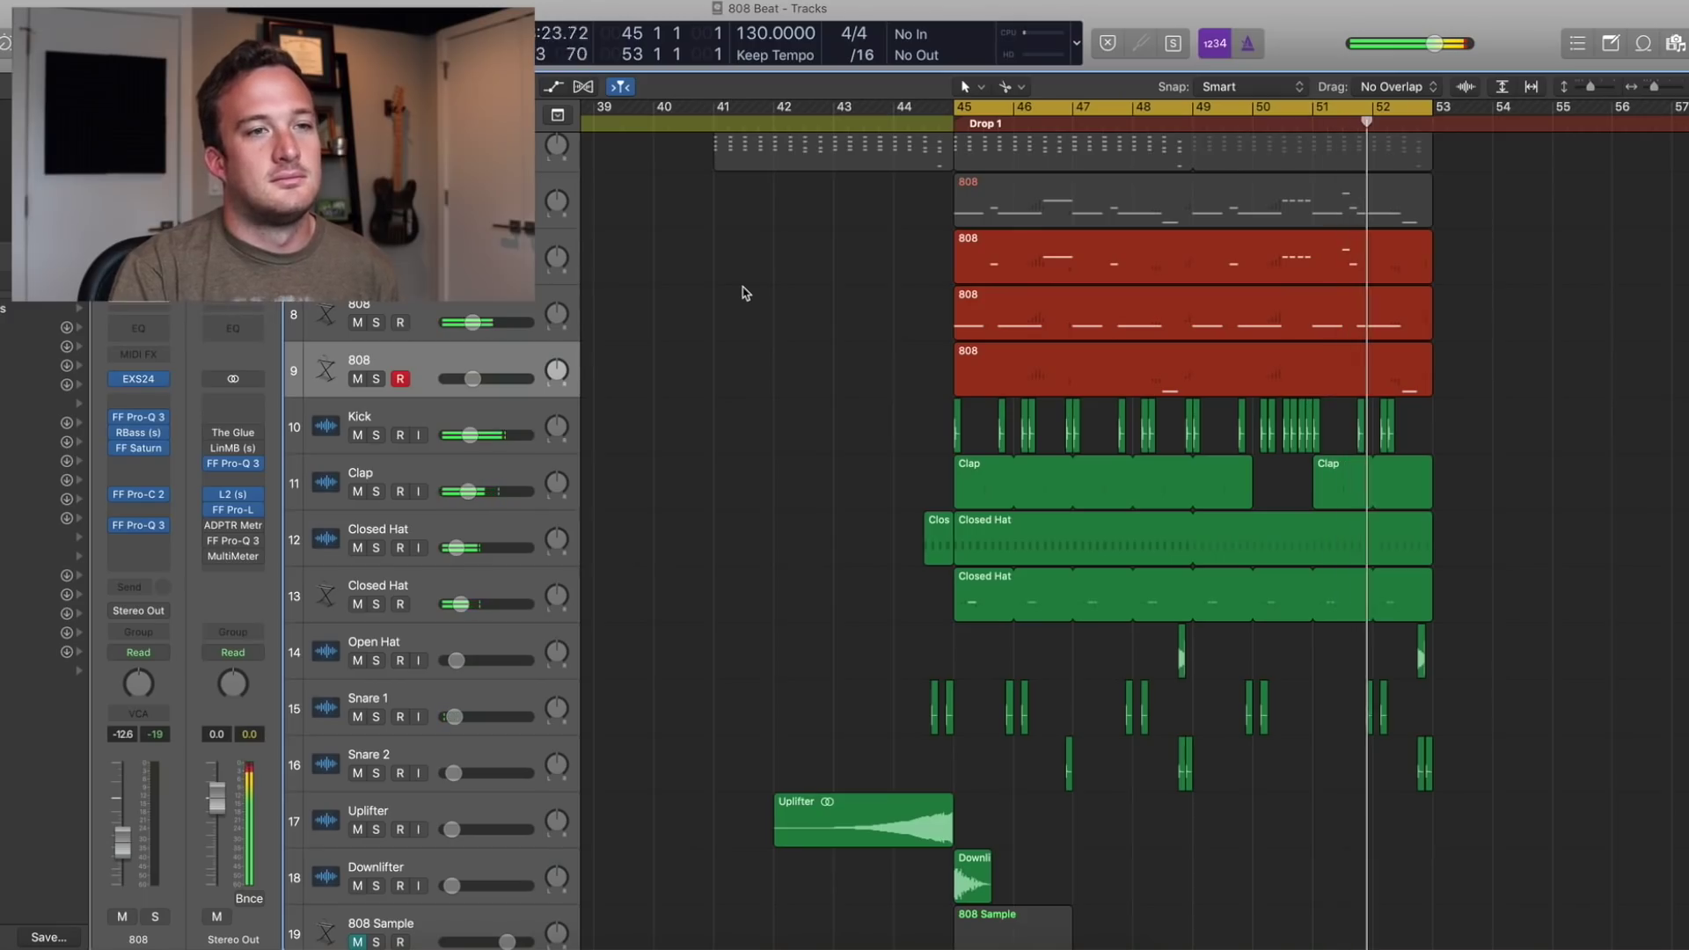
pyautogui.press('space')
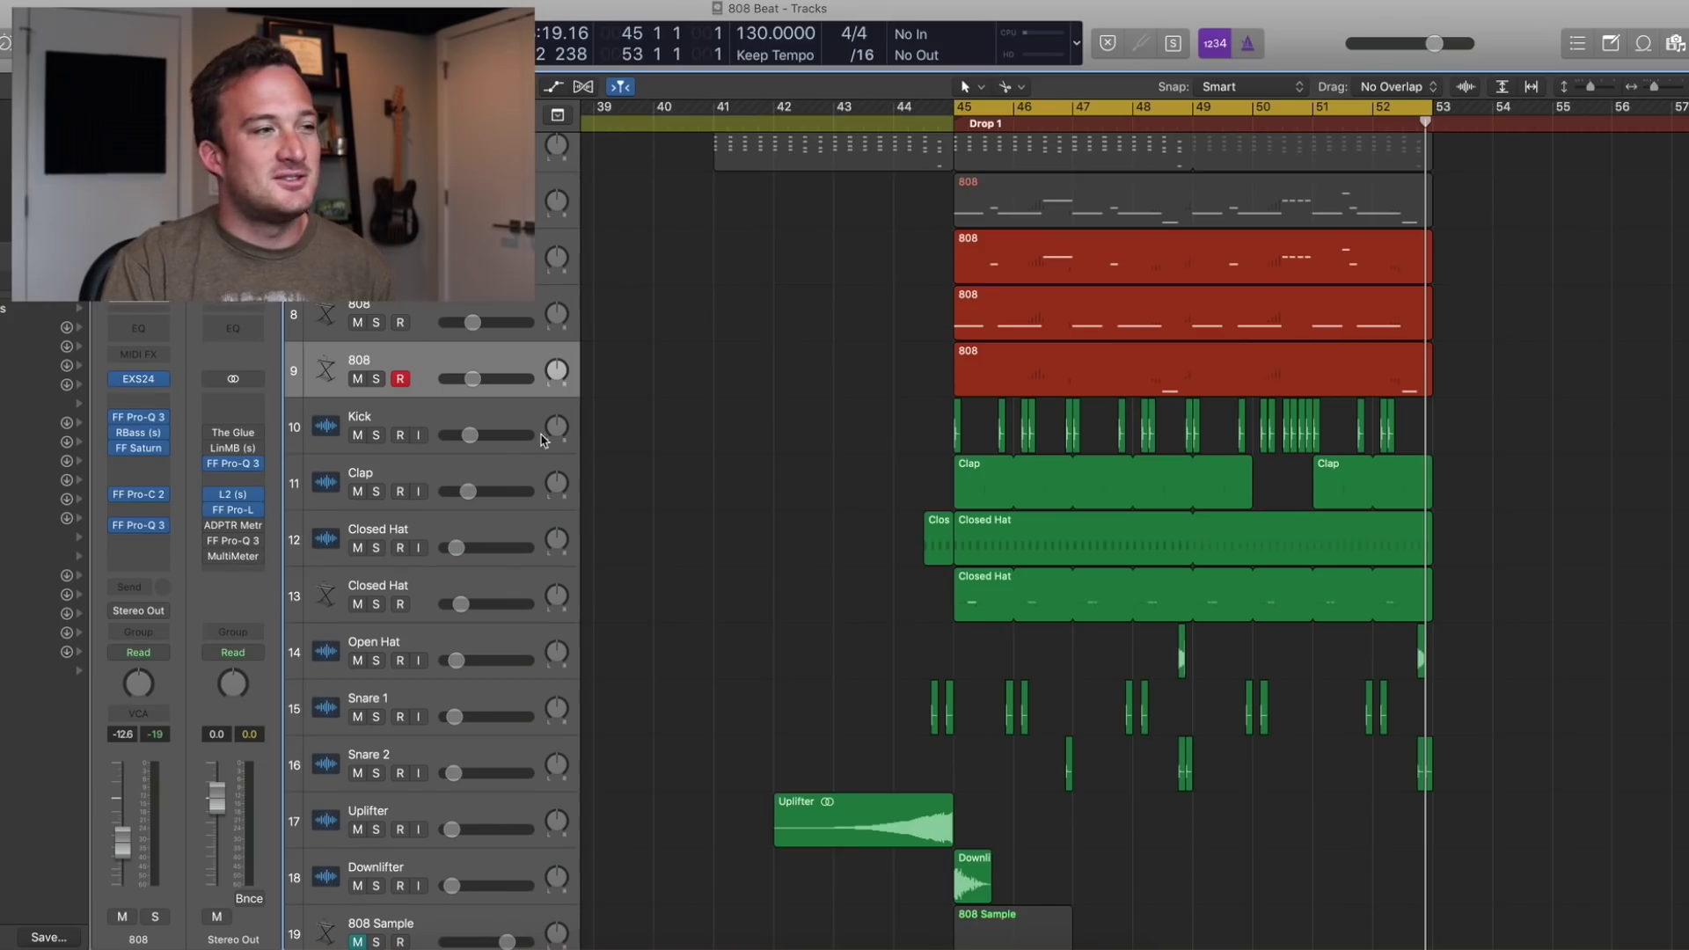
# Step: Solo the Kick track and play from bar 45 to check its hits against the split 808 notes
pyautogui.click(428, 431)
pyautogui.click(955, 124)
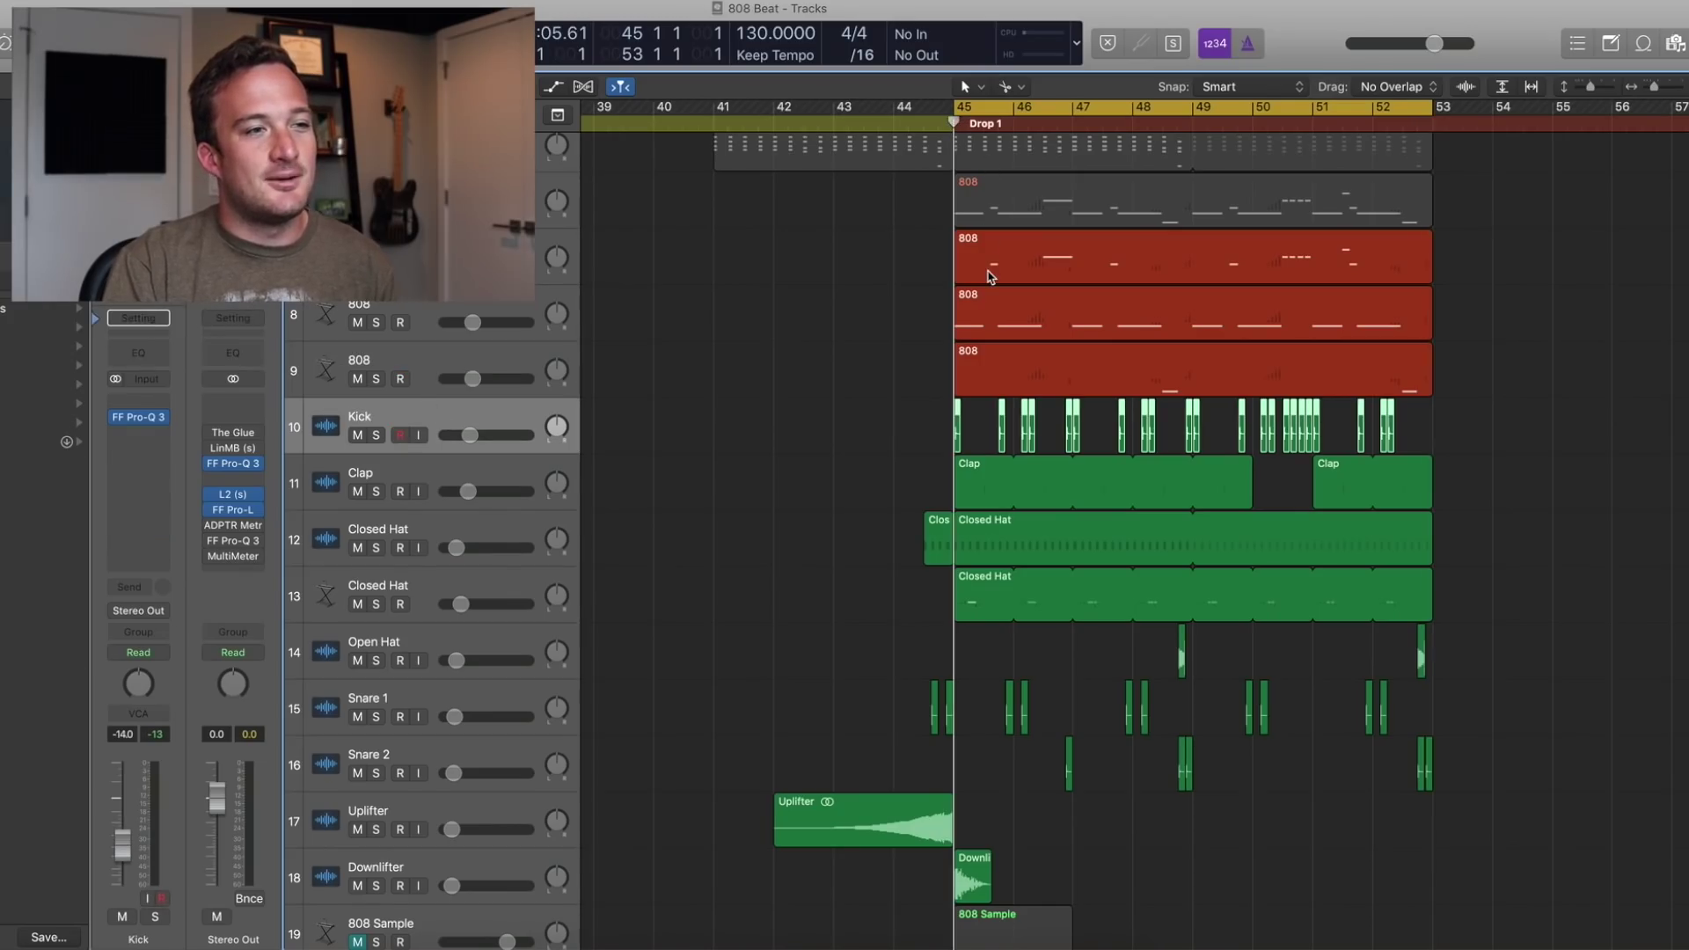
pyautogui.scroll(5, 988, 277)
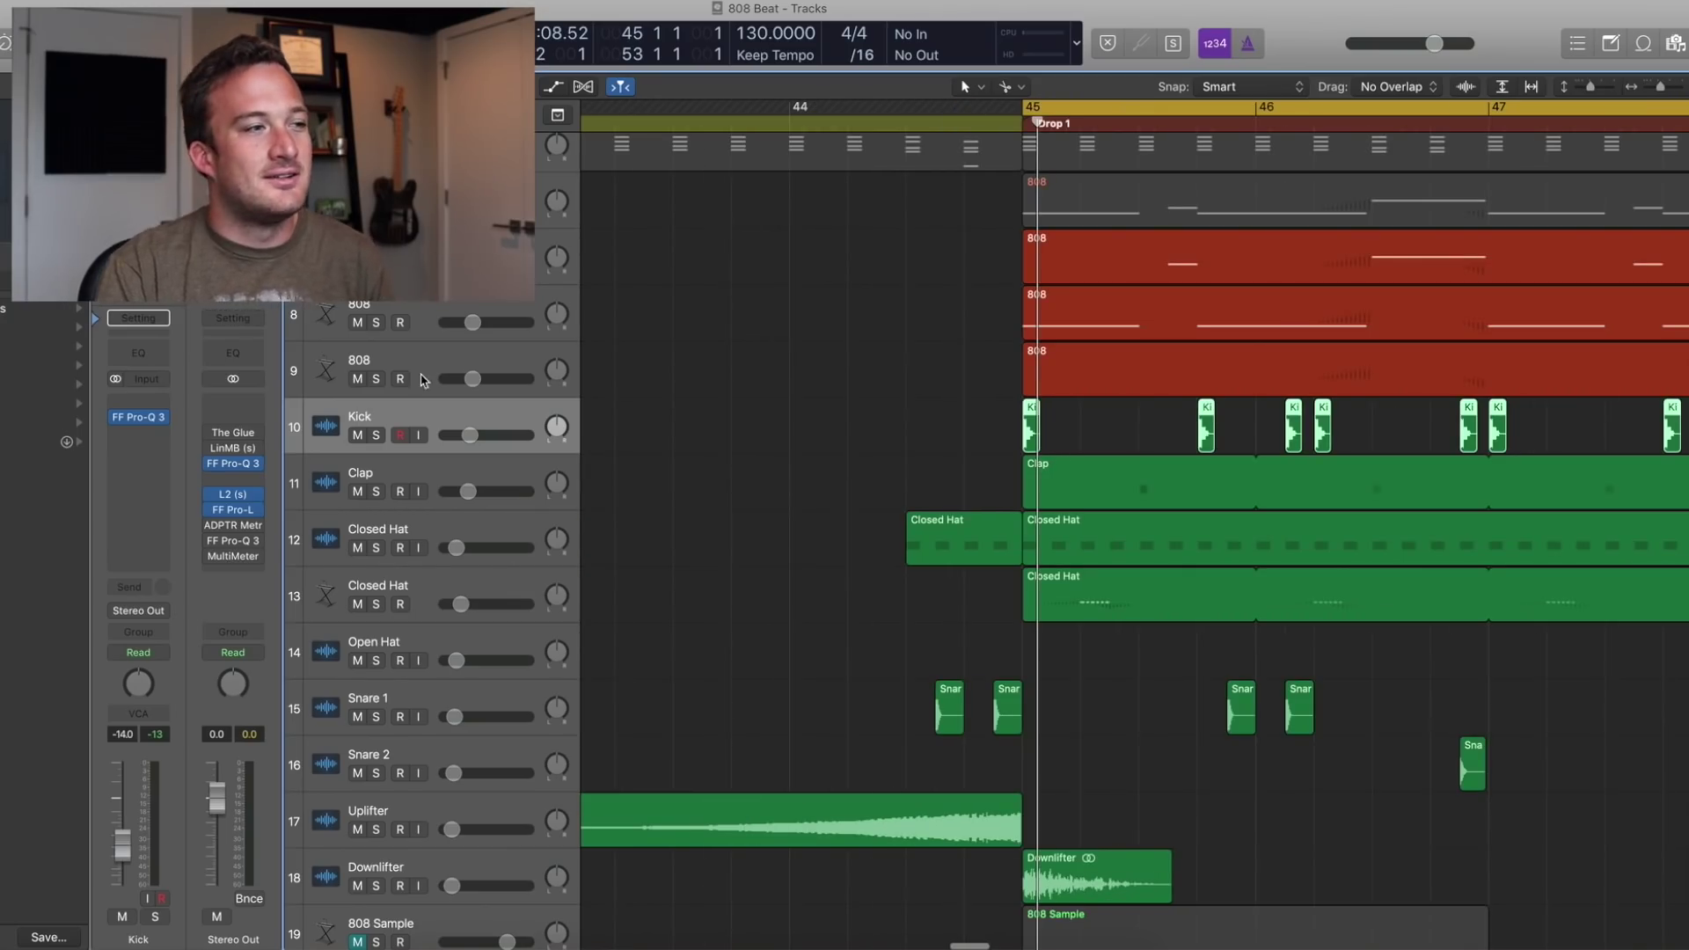
pyautogui.click(377, 436)
pyautogui.press('space')
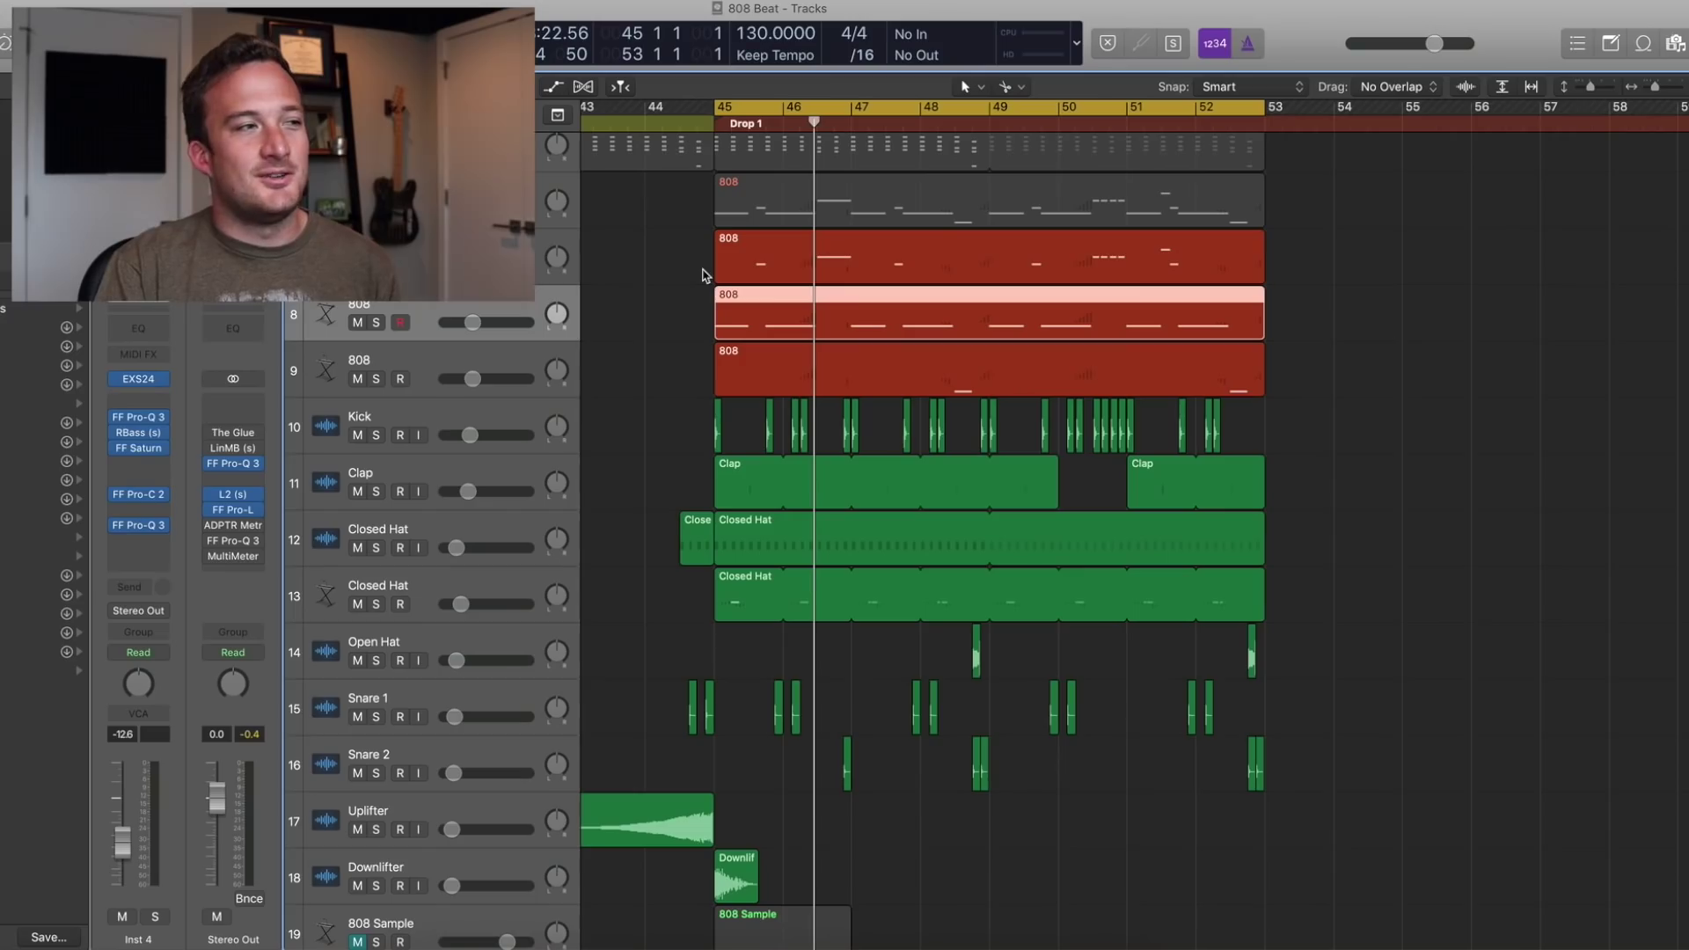
# Step: Bypass the existing FF Pro-C 2 on 808 track 8 and bring up an FF Pro-C 2 at its default setting
pyautogui.click(120, 495)
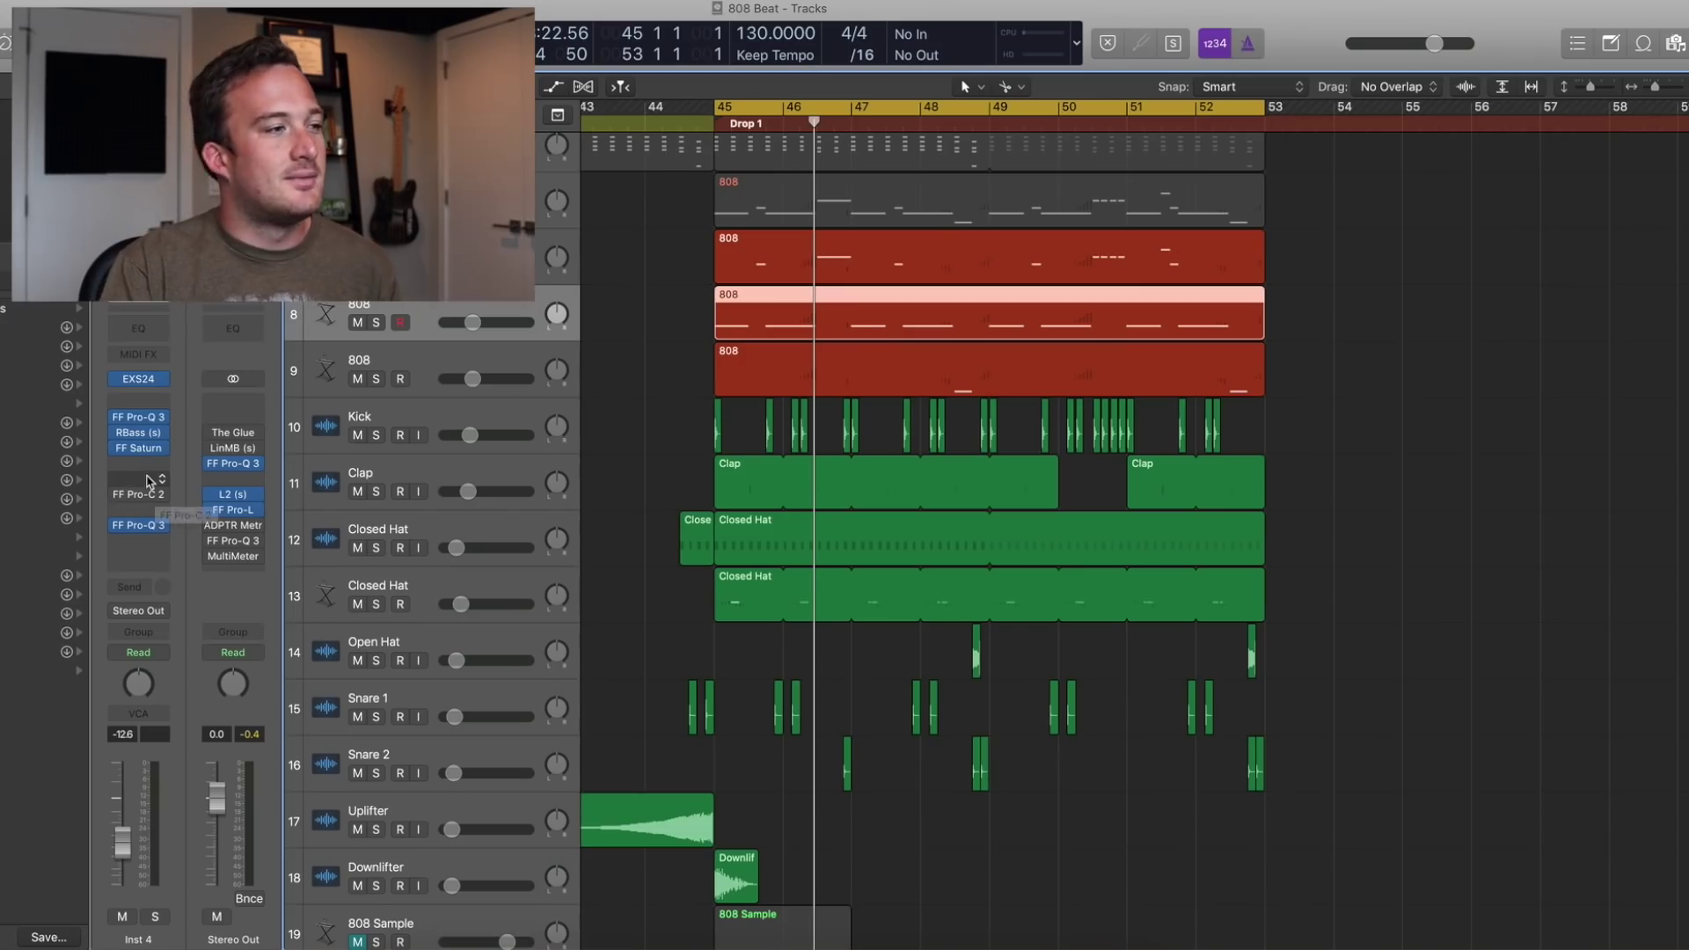
pyautogui.click(150, 481)
pyautogui.press('Escape')
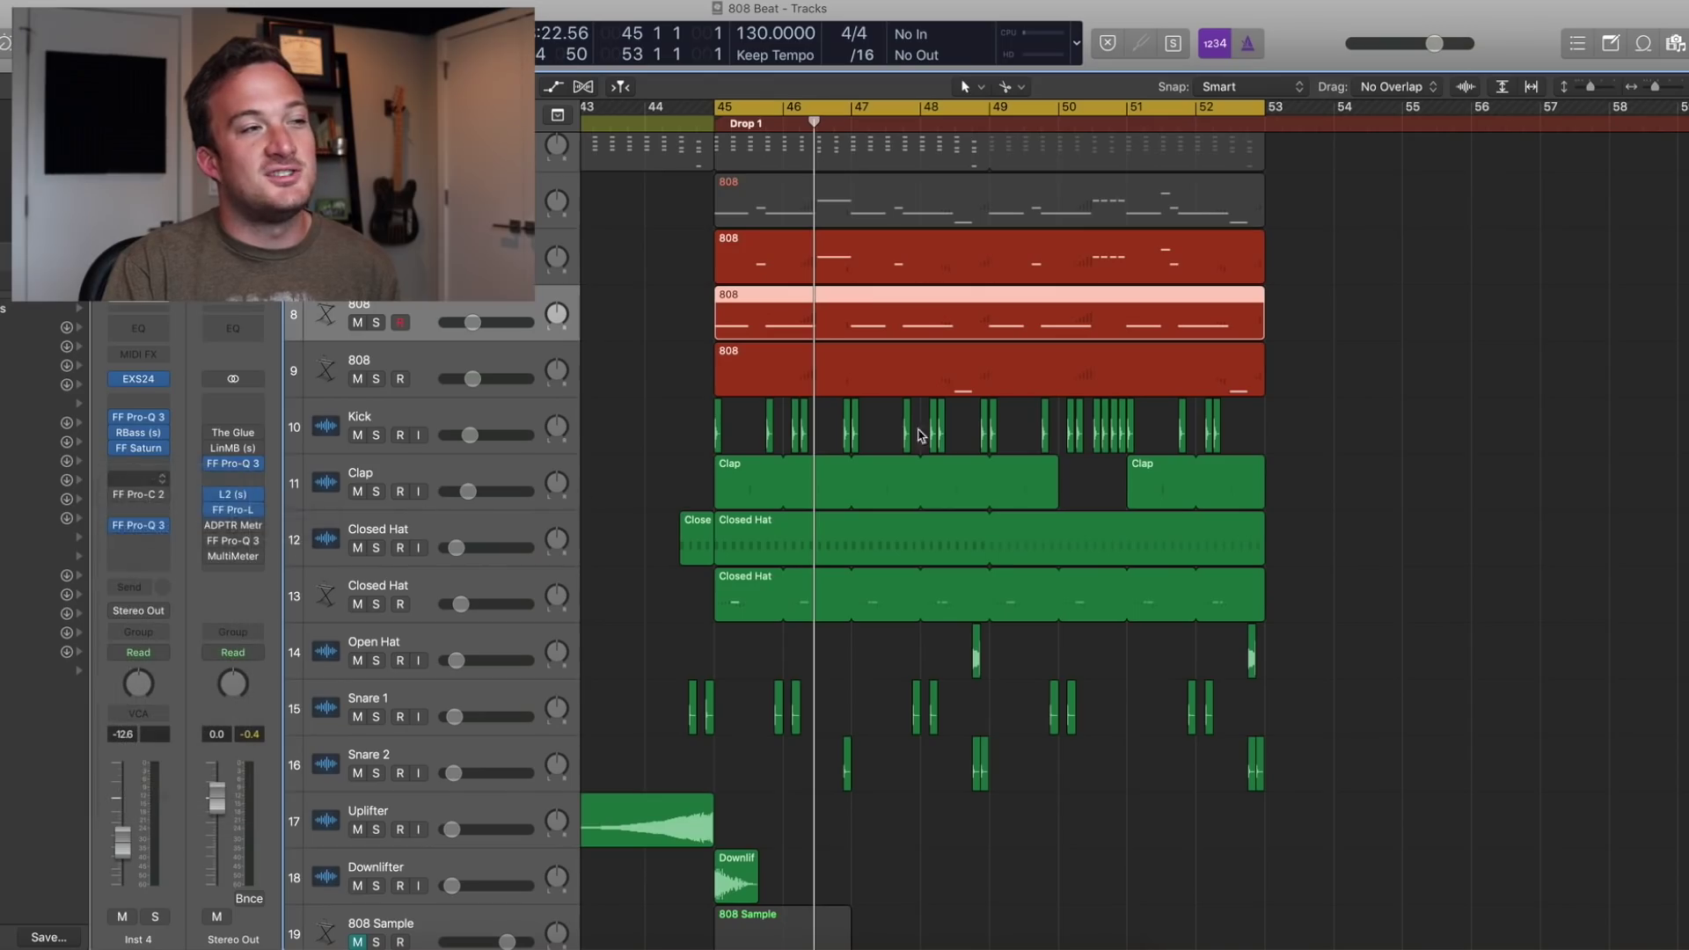
pyautogui.click(138, 495)
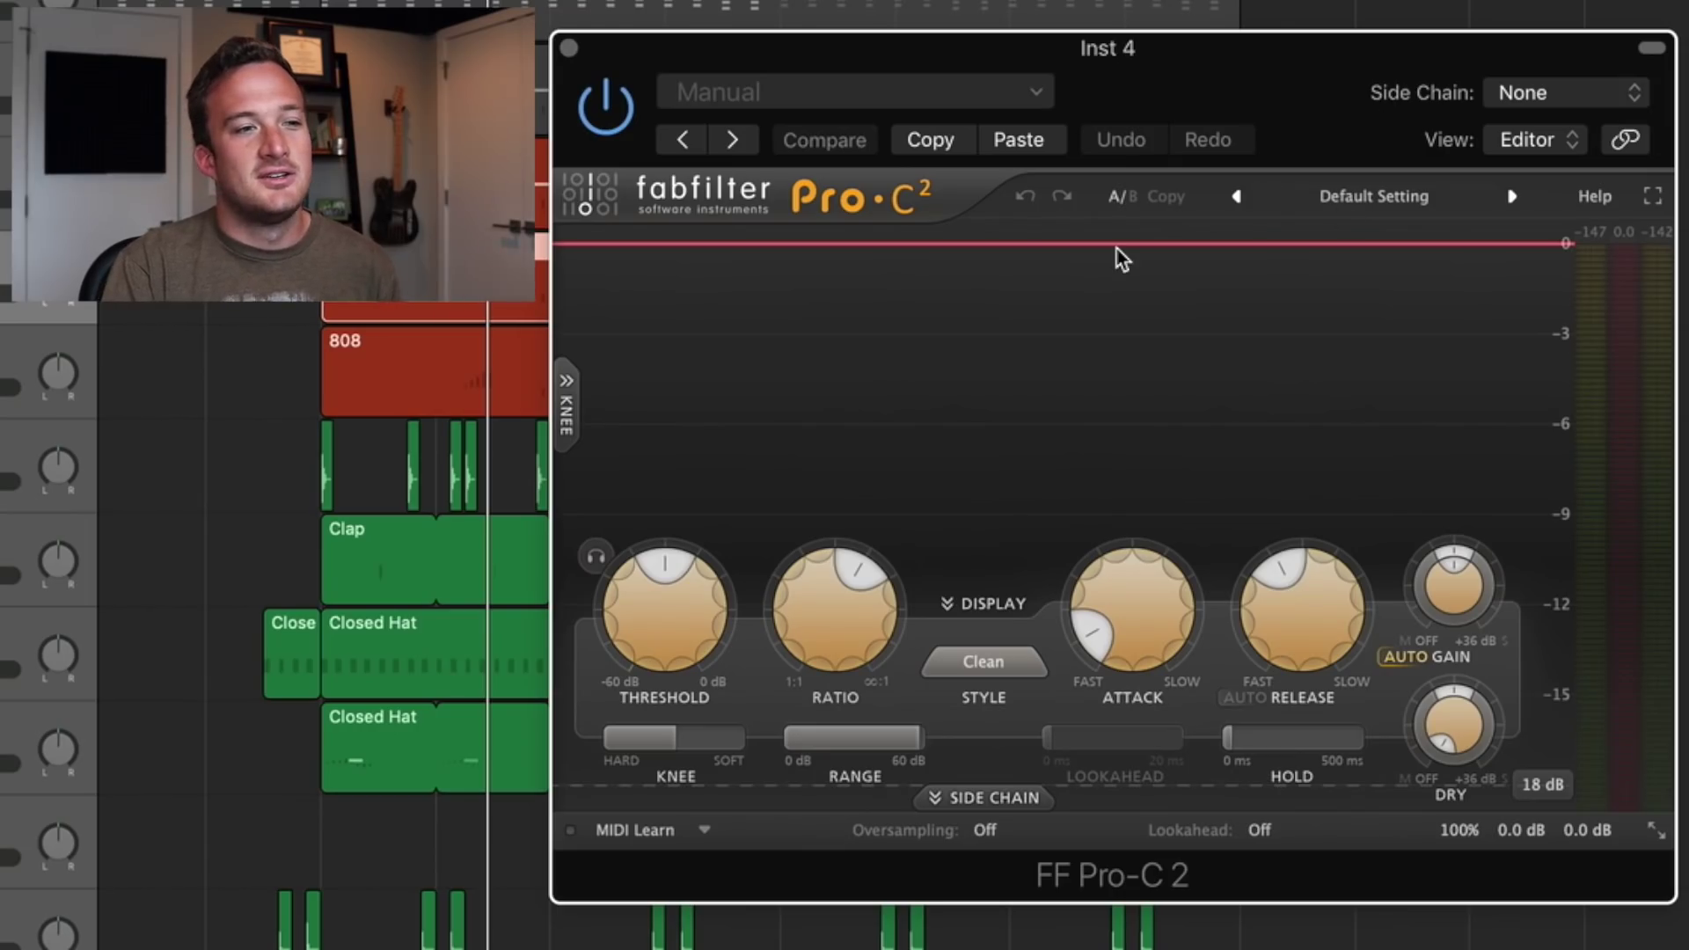
# Step: Set the Pro-C 2 compression style to Opto and its ratio to about 6:1
pyautogui.click(985, 663)
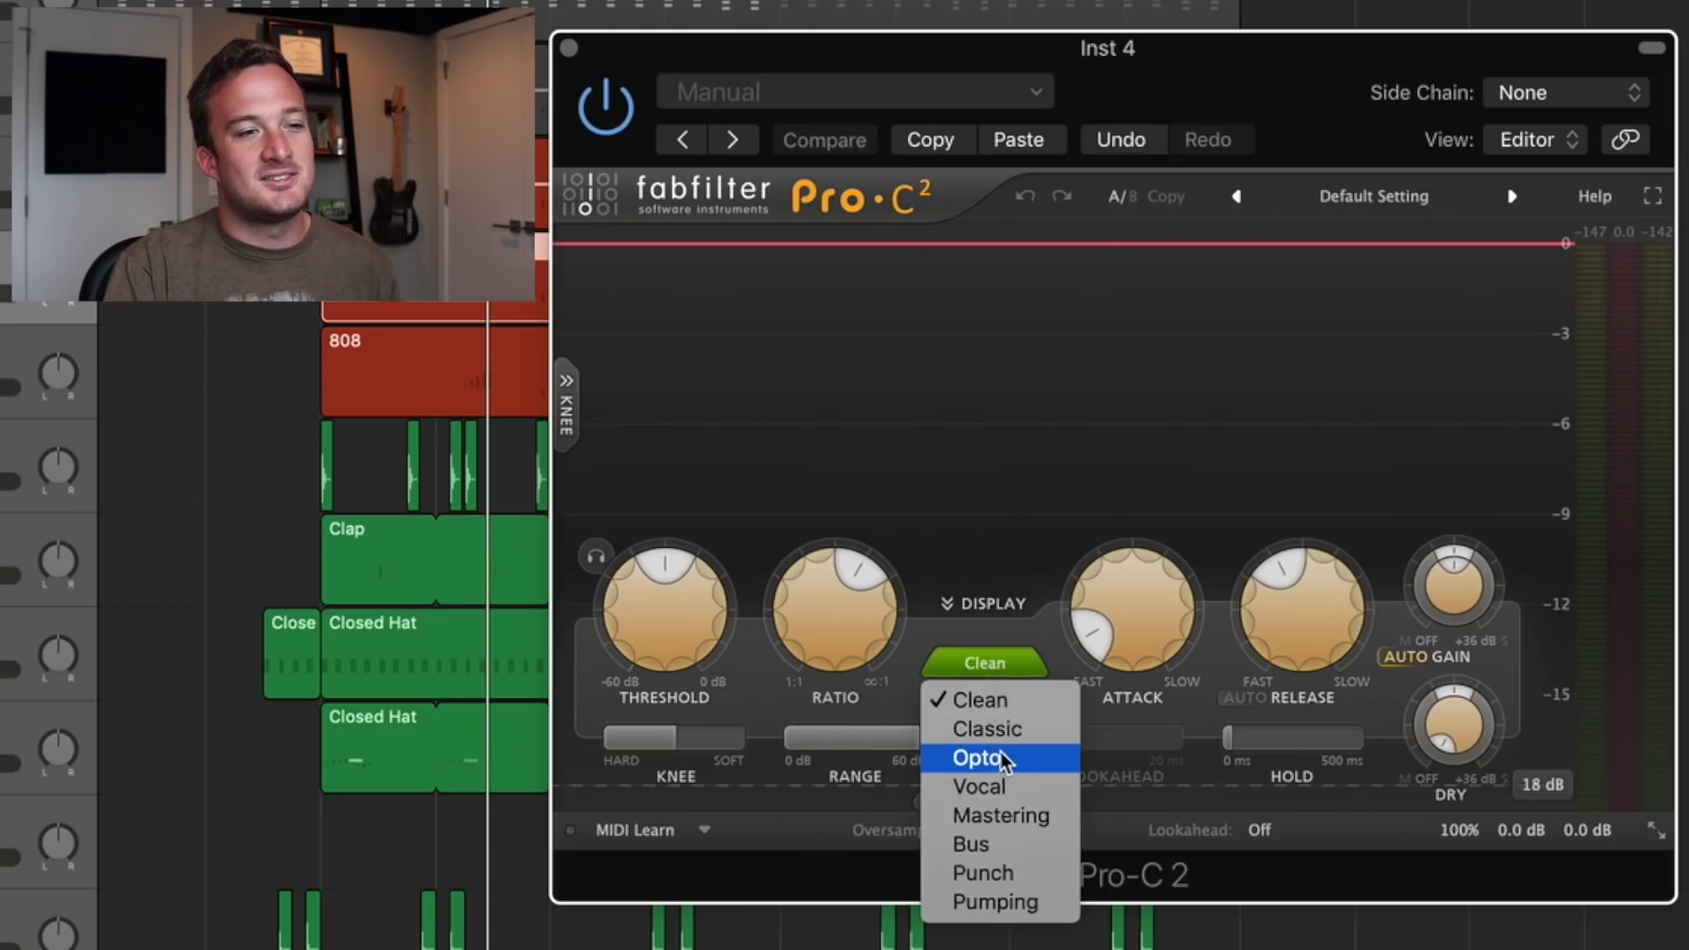
pyautogui.click(978, 758)
pyautogui.moveTo(830, 612); pyautogui.dragTo(824, 555)
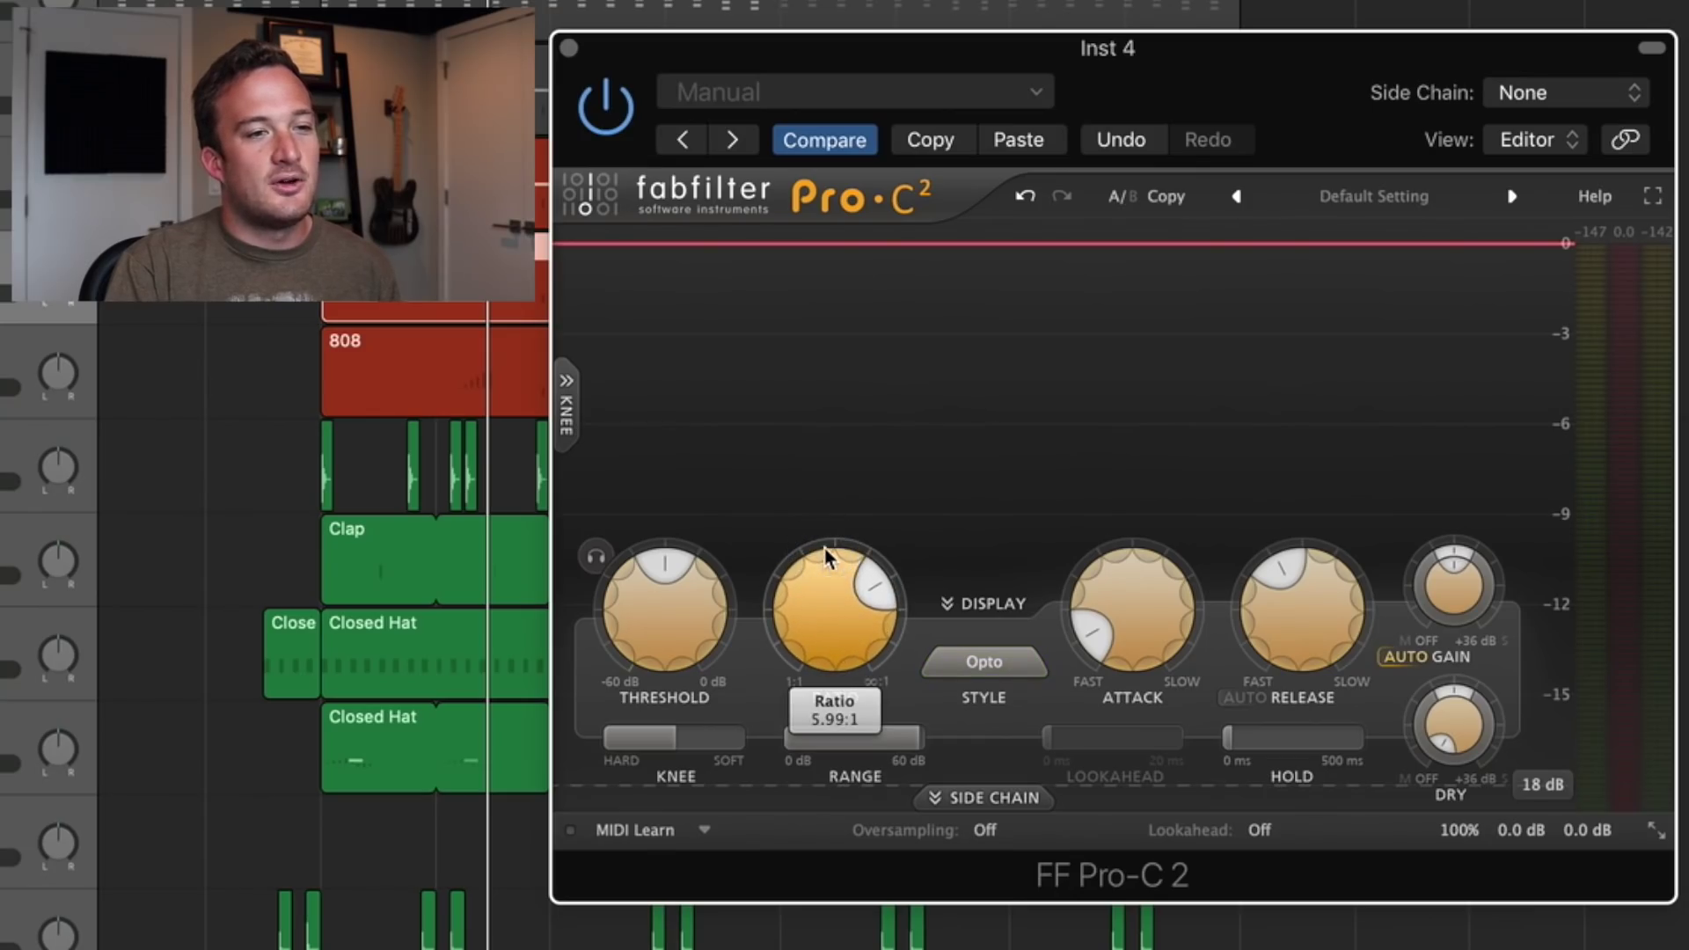
# Step: Set the Pro-C 2 to its fastest release, an attack of about 0.11 ms and a threshold of 0 dB
pyautogui.moveTo(1337, 637)
pyautogui.moveTo(1327, 624); pyautogui.dragTo(1232, 695)
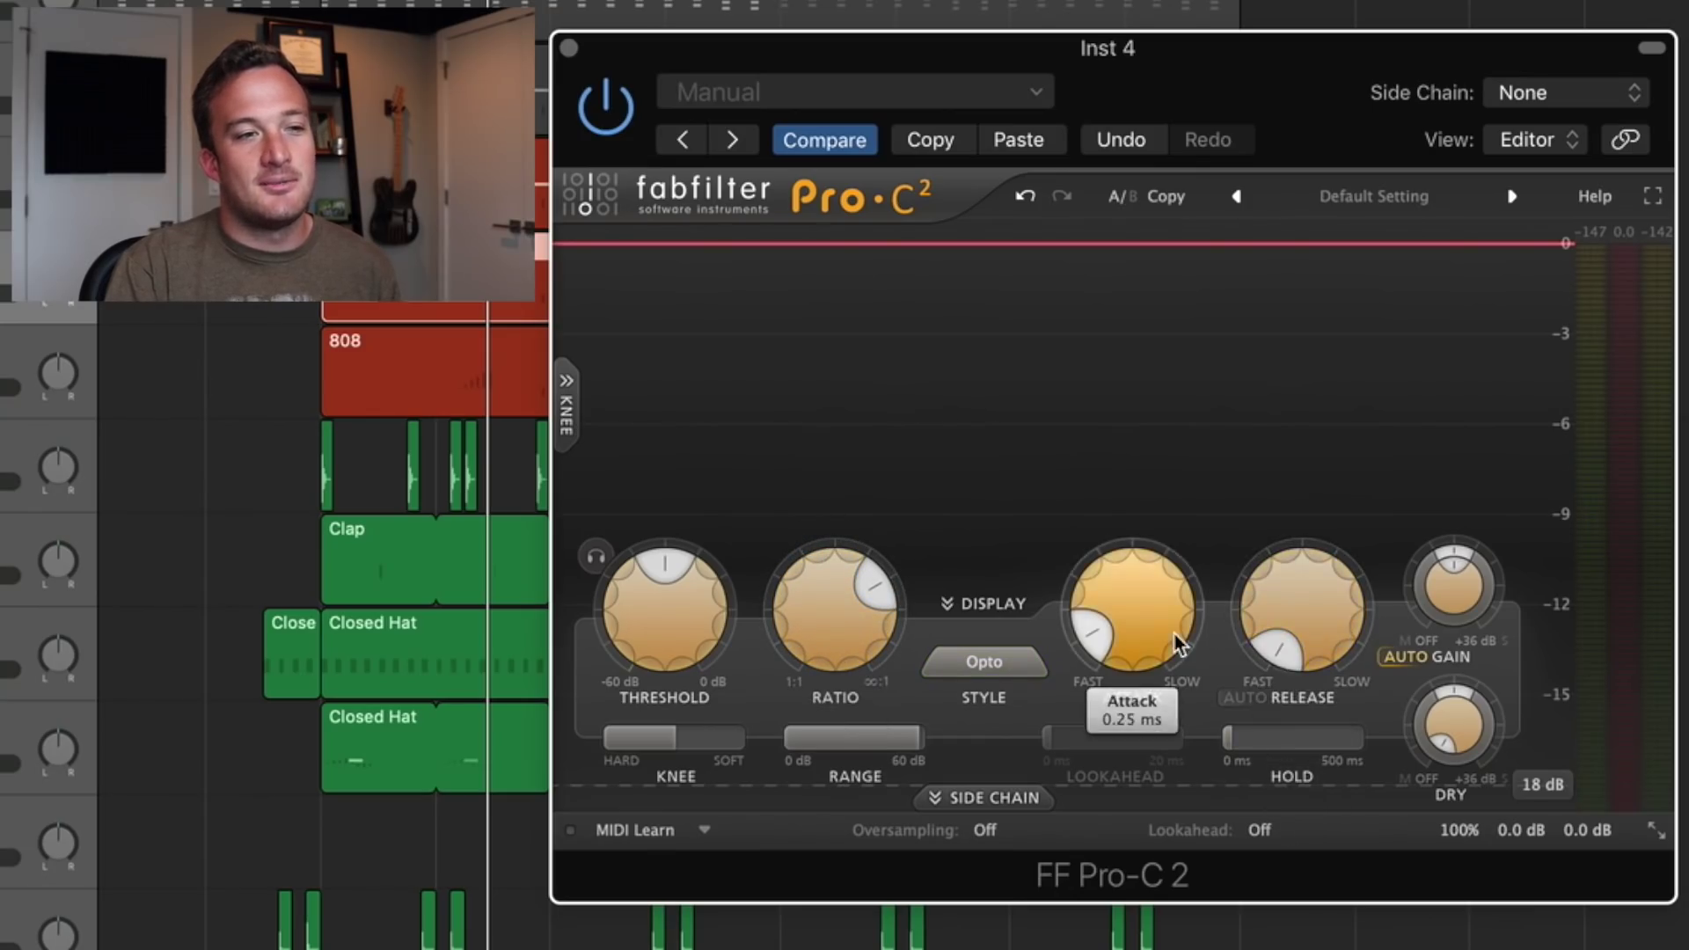
pyautogui.moveTo(1173, 632); pyautogui.dragTo(1168, 655)
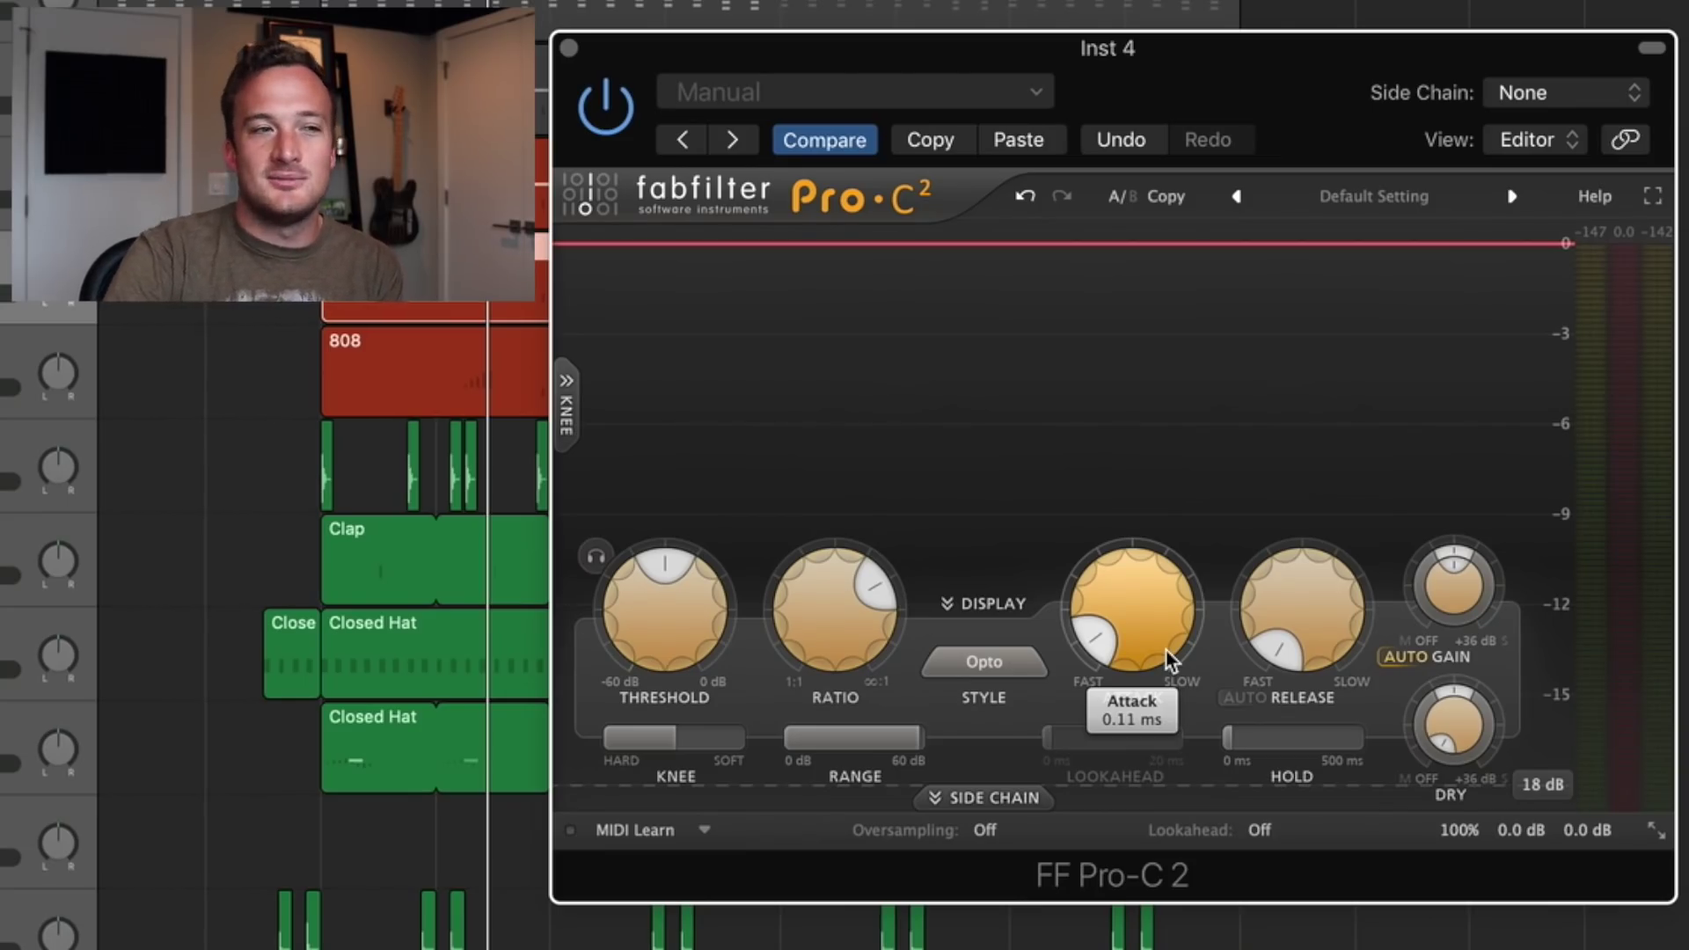
pyautogui.moveTo(641, 642); pyautogui.dragTo(660, 339)
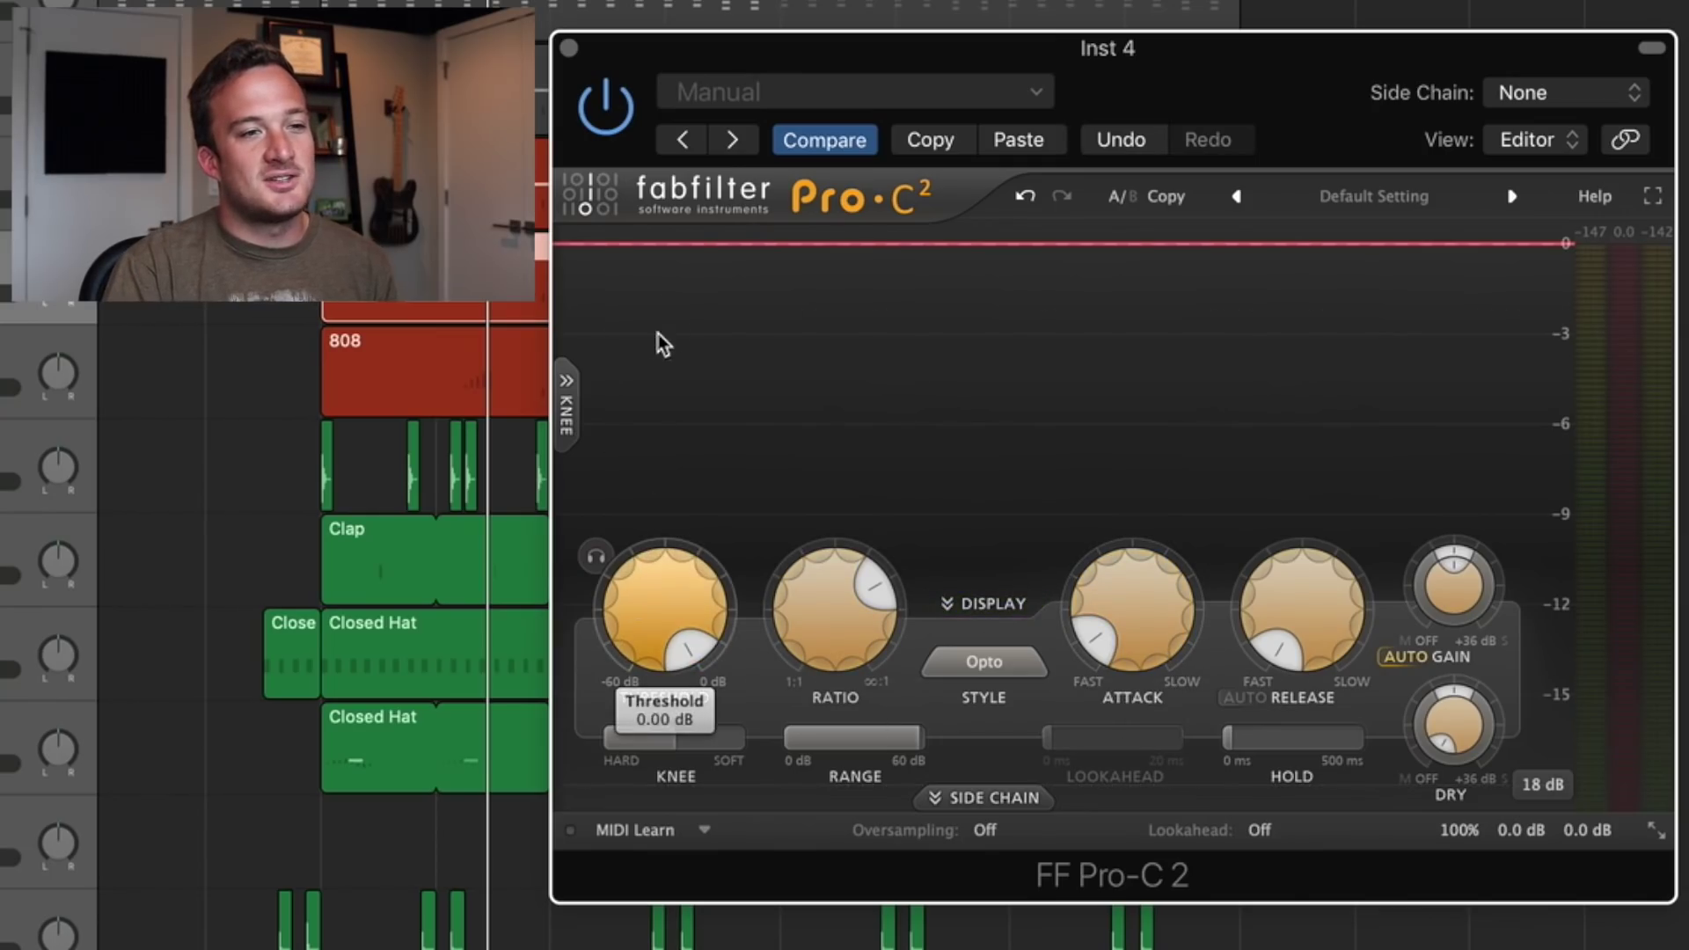
# Step: Switch the compressor to an external side chain fed by Kick (Audio 4), with auto gain off
pyautogui.click(968, 798)
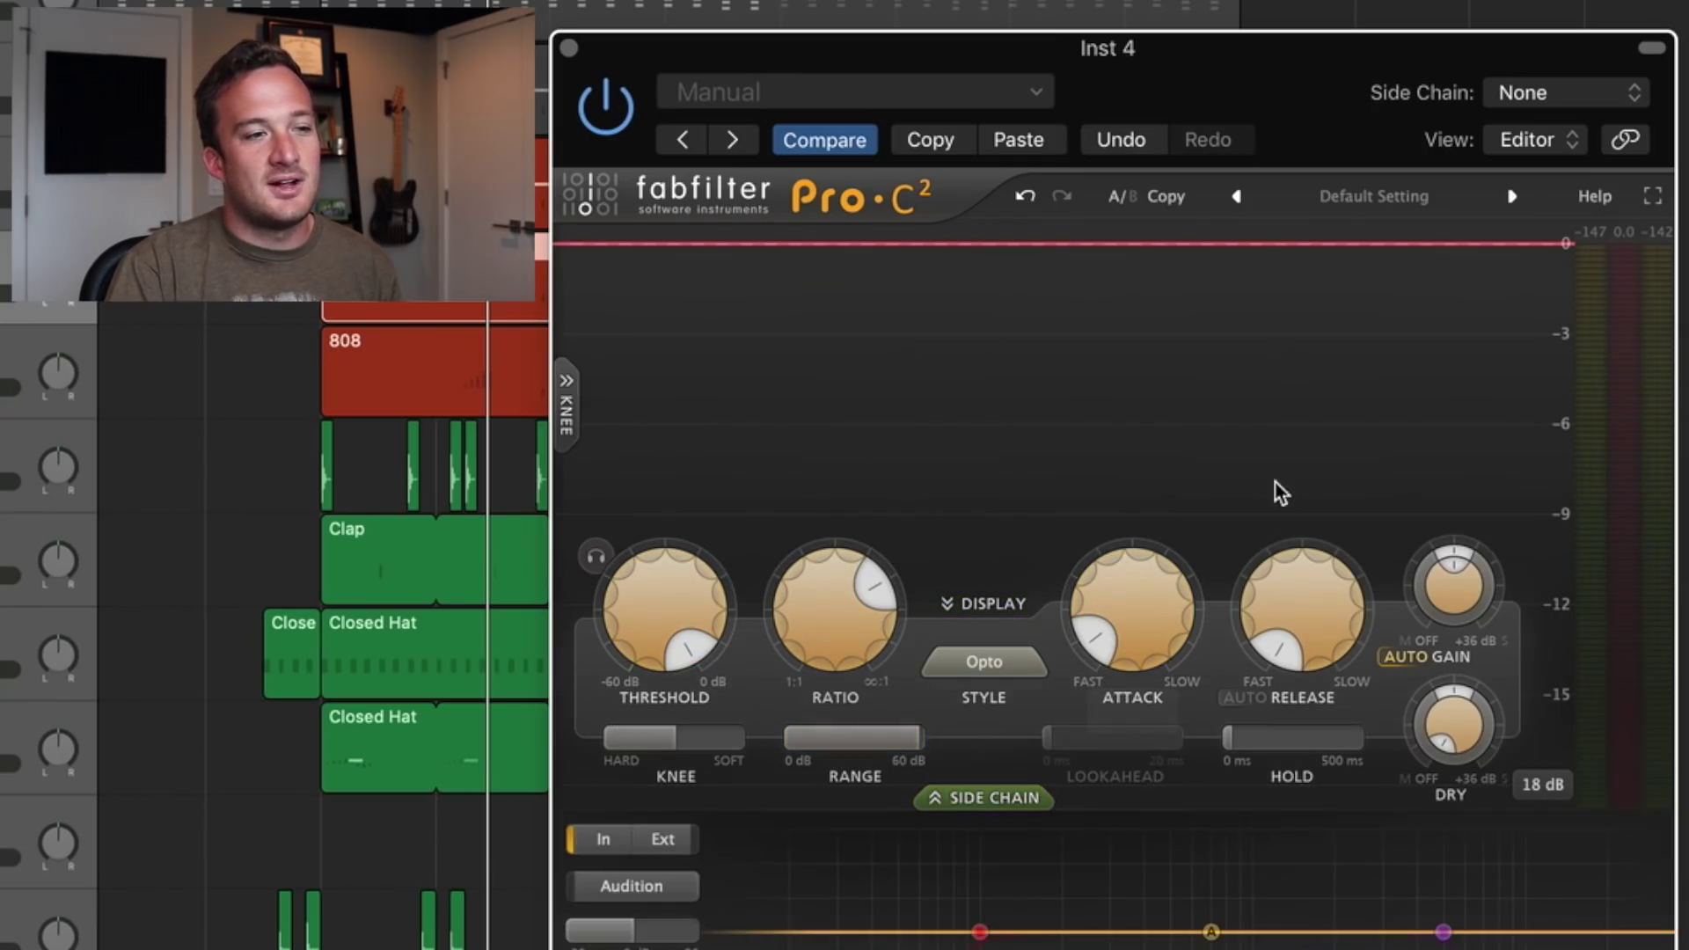
pyautogui.click(668, 842)
pyautogui.click(1571, 95)
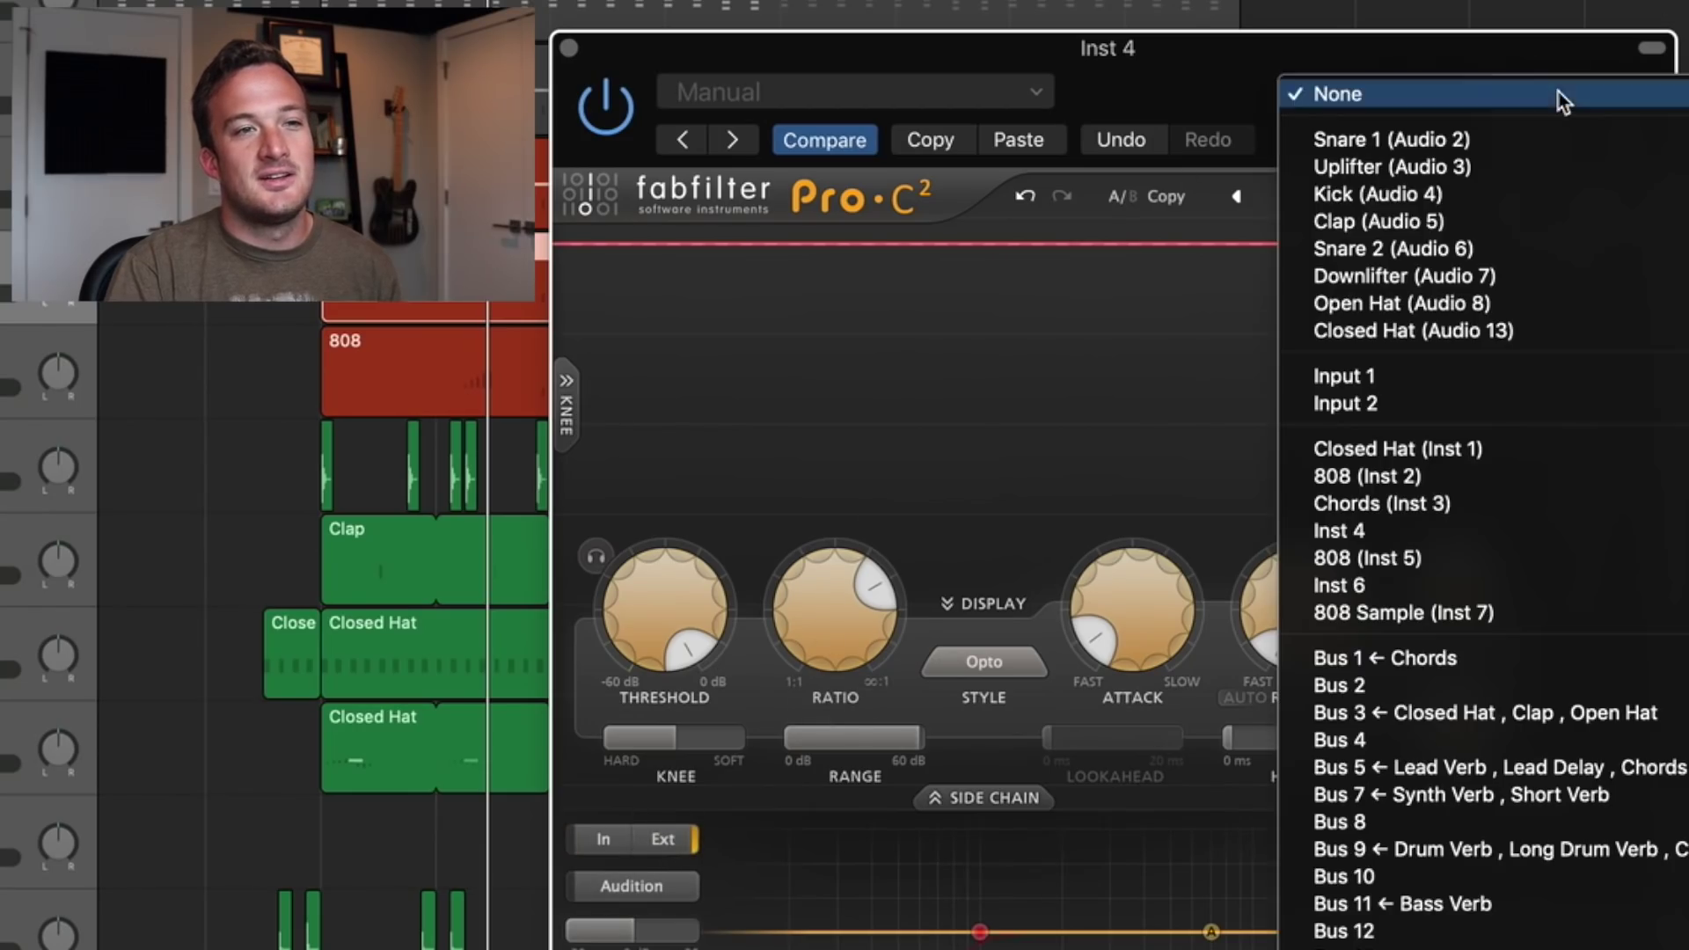
pyautogui.click(1418, 195)
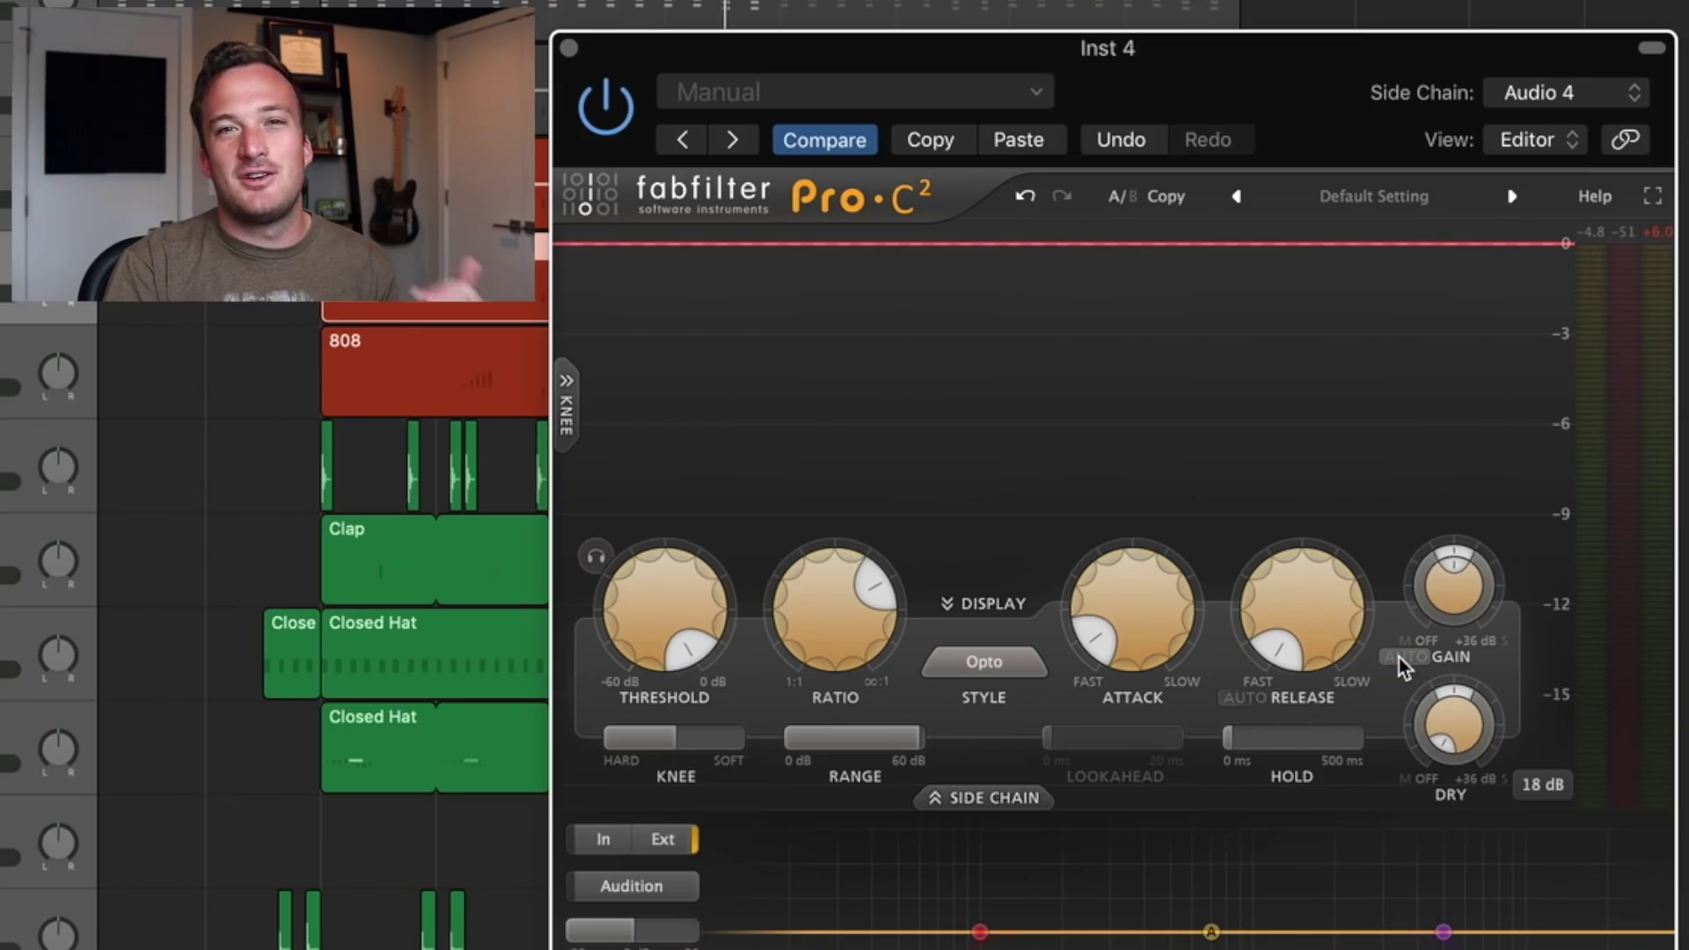
# Step: Play the beat and try lowering the side-chained compressor's threshold to about -28 dB
pyautogui.moveTo(661, 615); pyautogui.dragTo(658, 579)
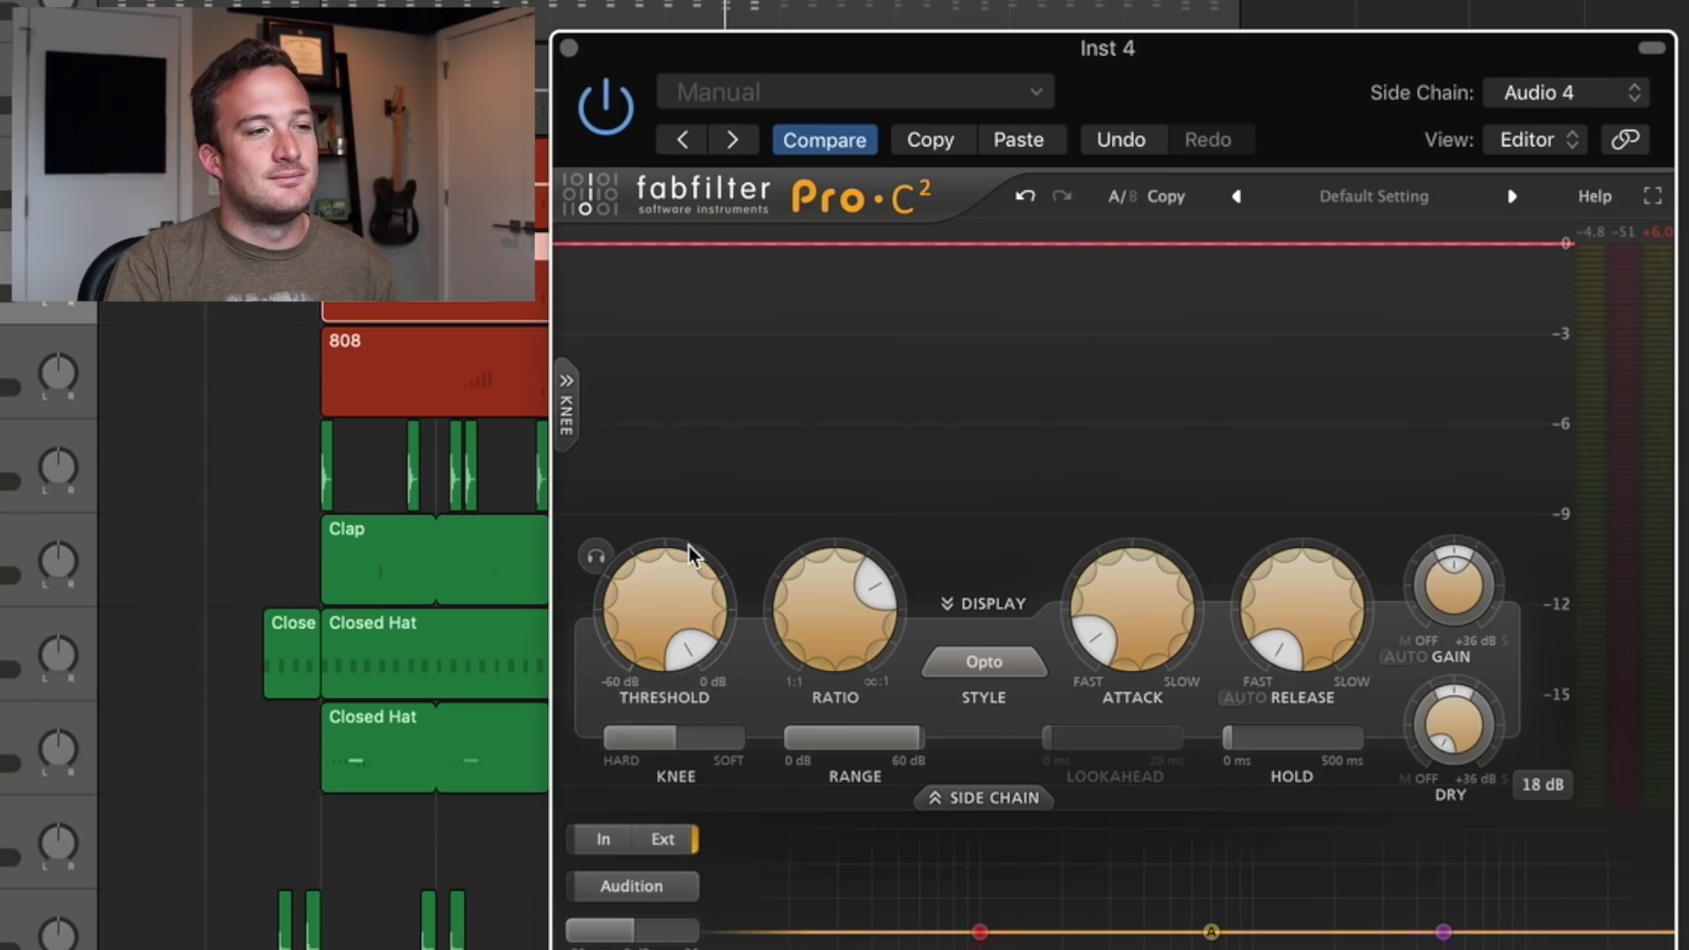
pyautogui.press('space')
pyautogui.moveTo(651, 616)
pyautogui.mouseDown()
pyautogui.moveTo(641, 788)
pyautogui.moveTo(635, 741)
pyautogui.moveTo(669, 677)
pyautogui.moveTo(673, 747)
pyautogui.mouseUp()
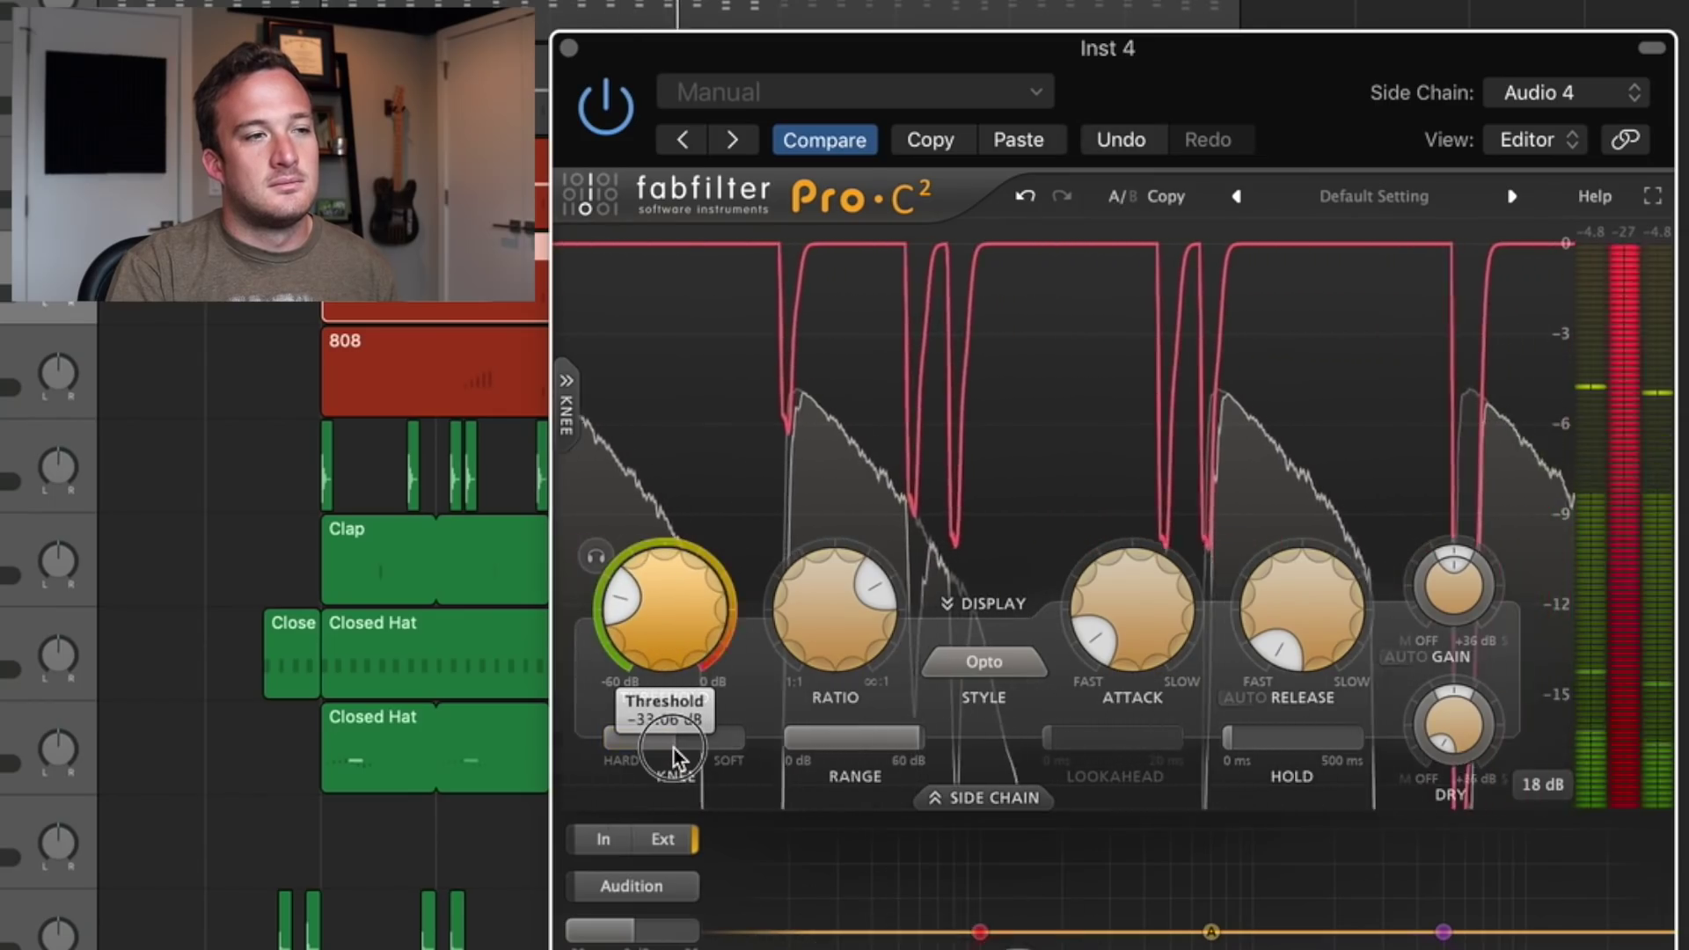
pyautogui.moveTo(673, 747); pyautogui.dragTo(693, 626)
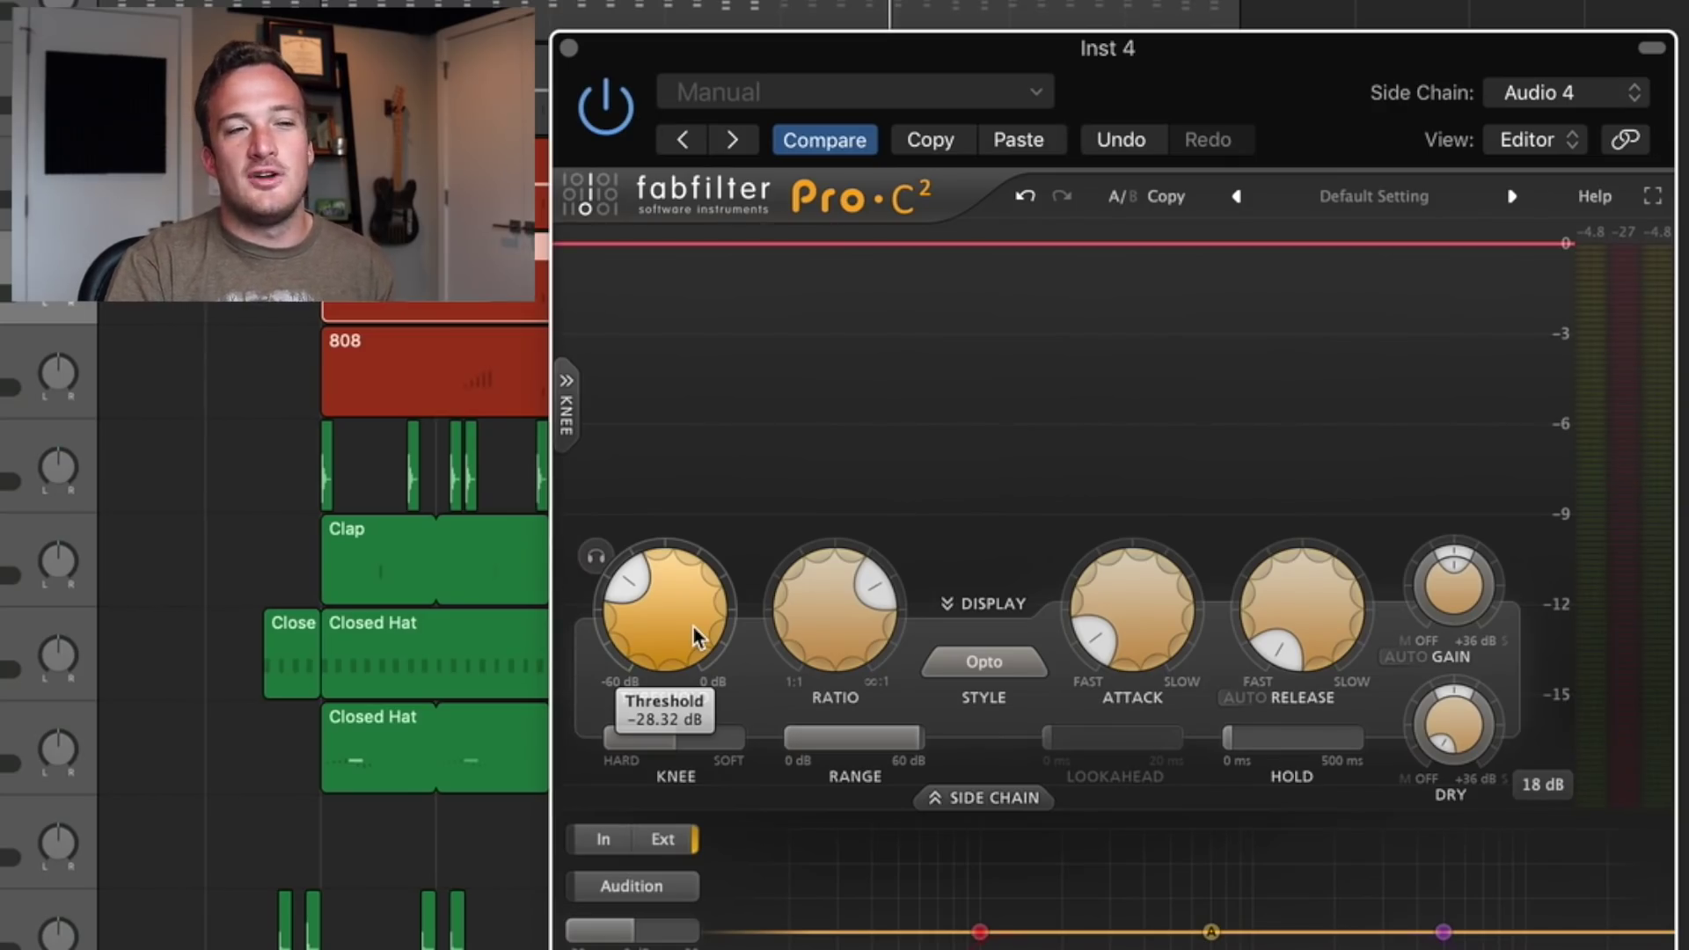
# Step: Set the threshold to about -12.7 dB during playback, resetting the peak gain-reduction reading to check the kick's ducking
pyautogui.press('space')
pyautogui.moveTo(693, 626); pyautogui.dragTo(678, 492)
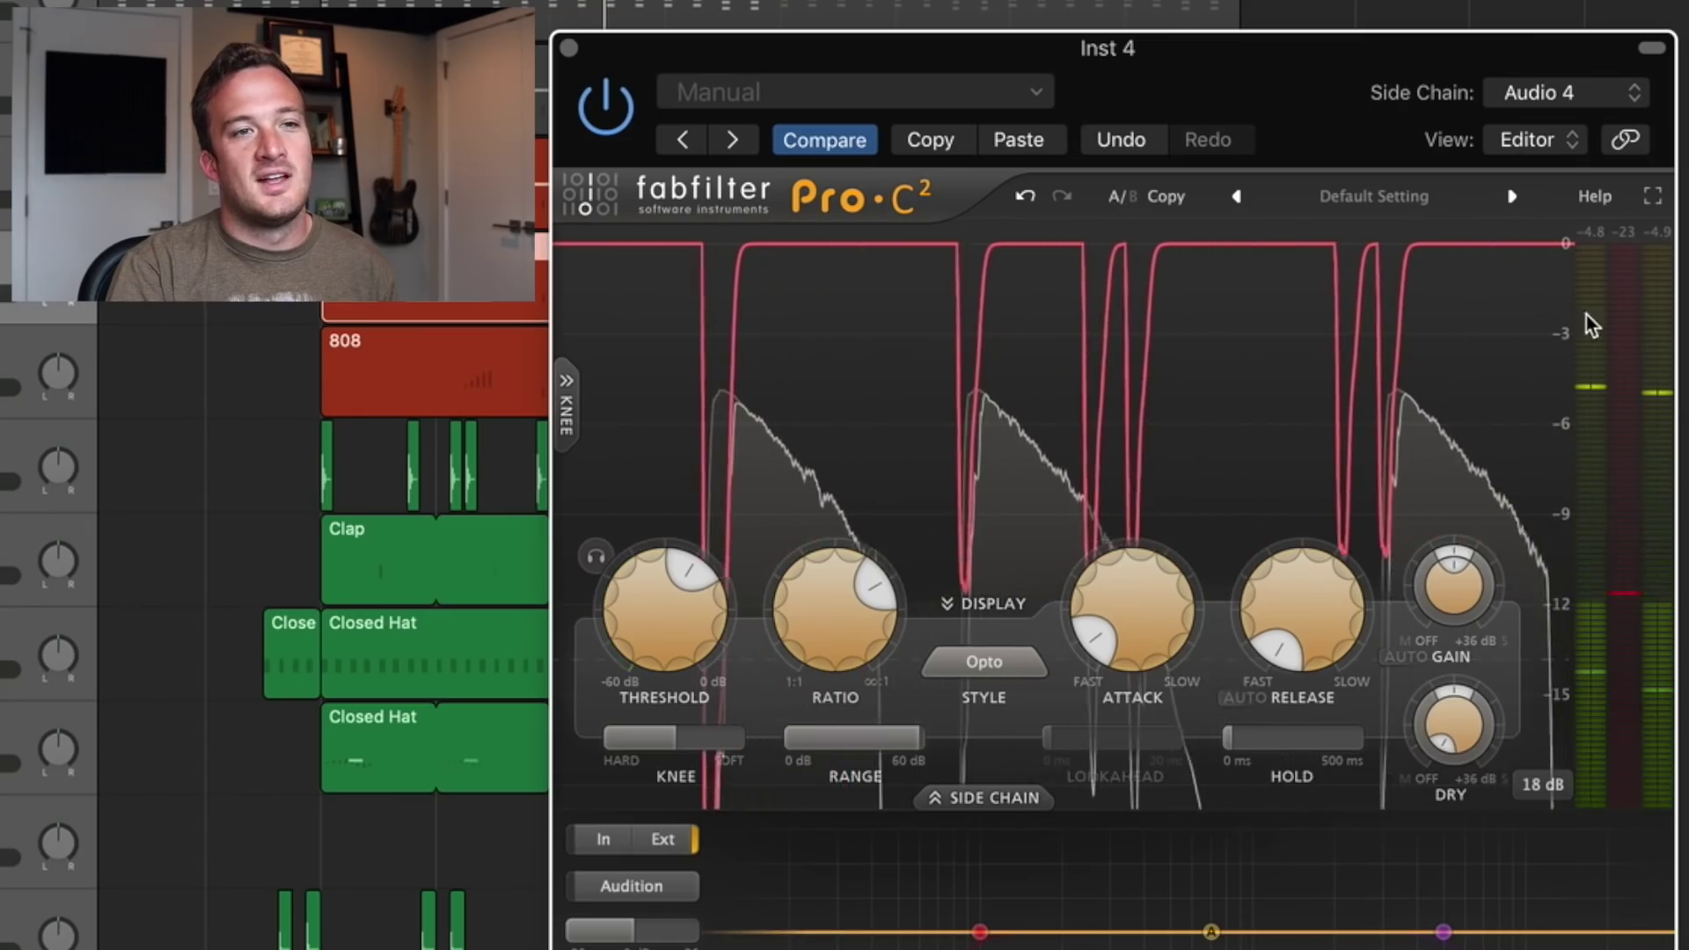
pyautogui.click(1622, 232)
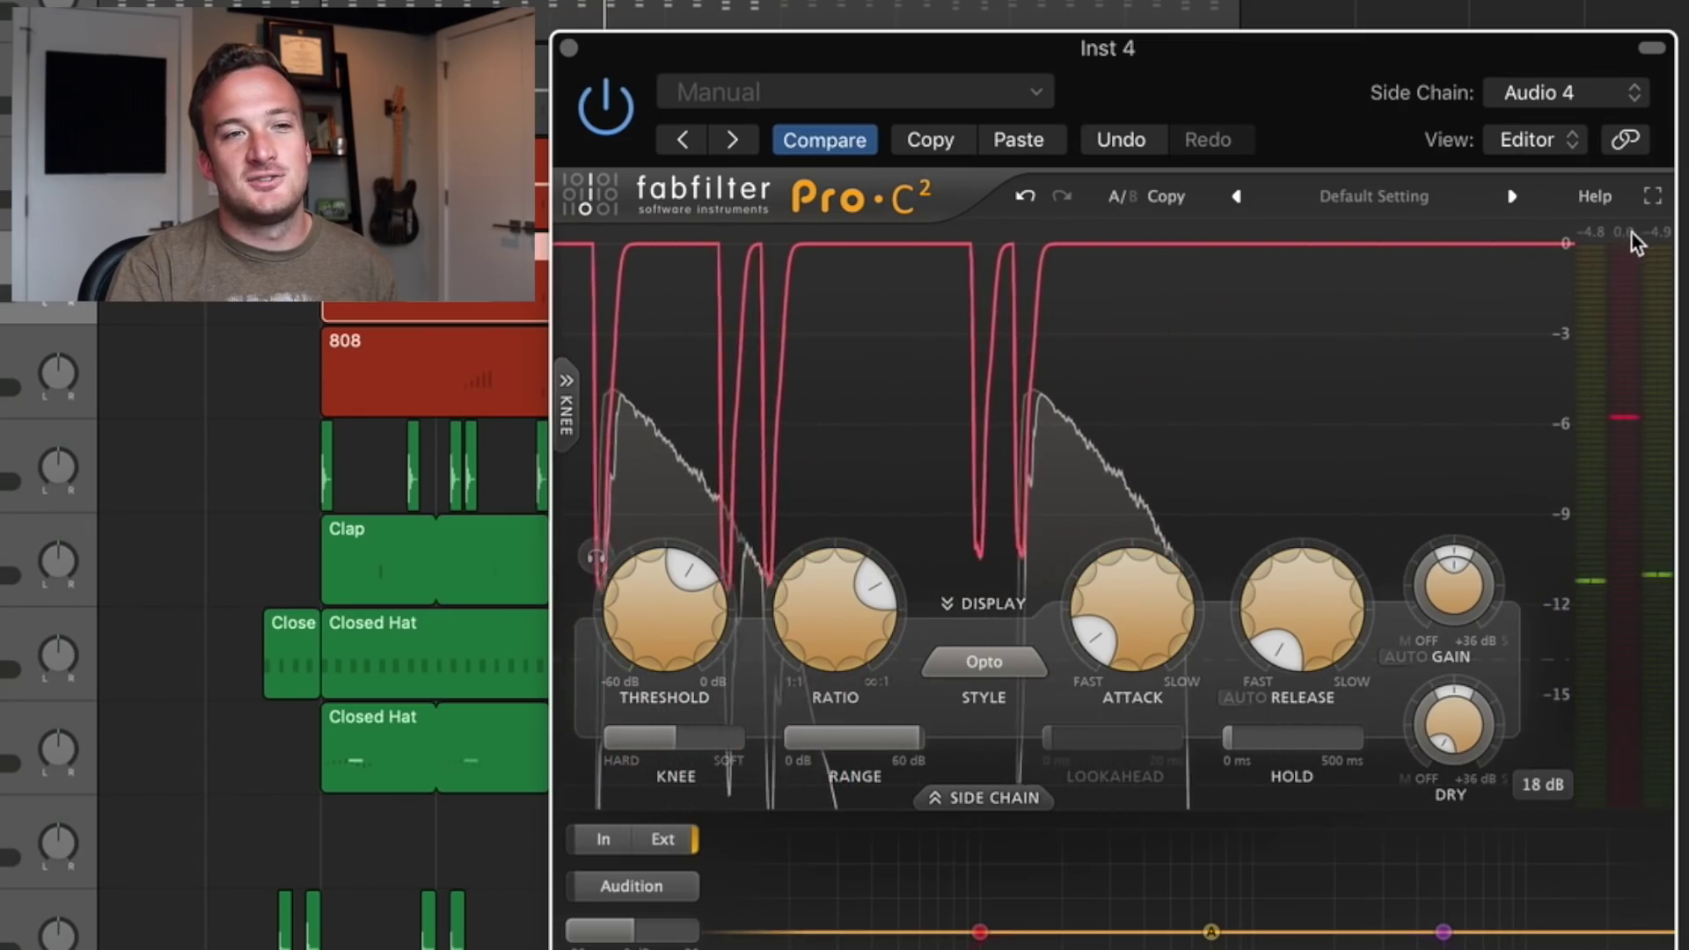
pyautogui.moveTo(664, 635); pyautogui.dragTo(664, 616)
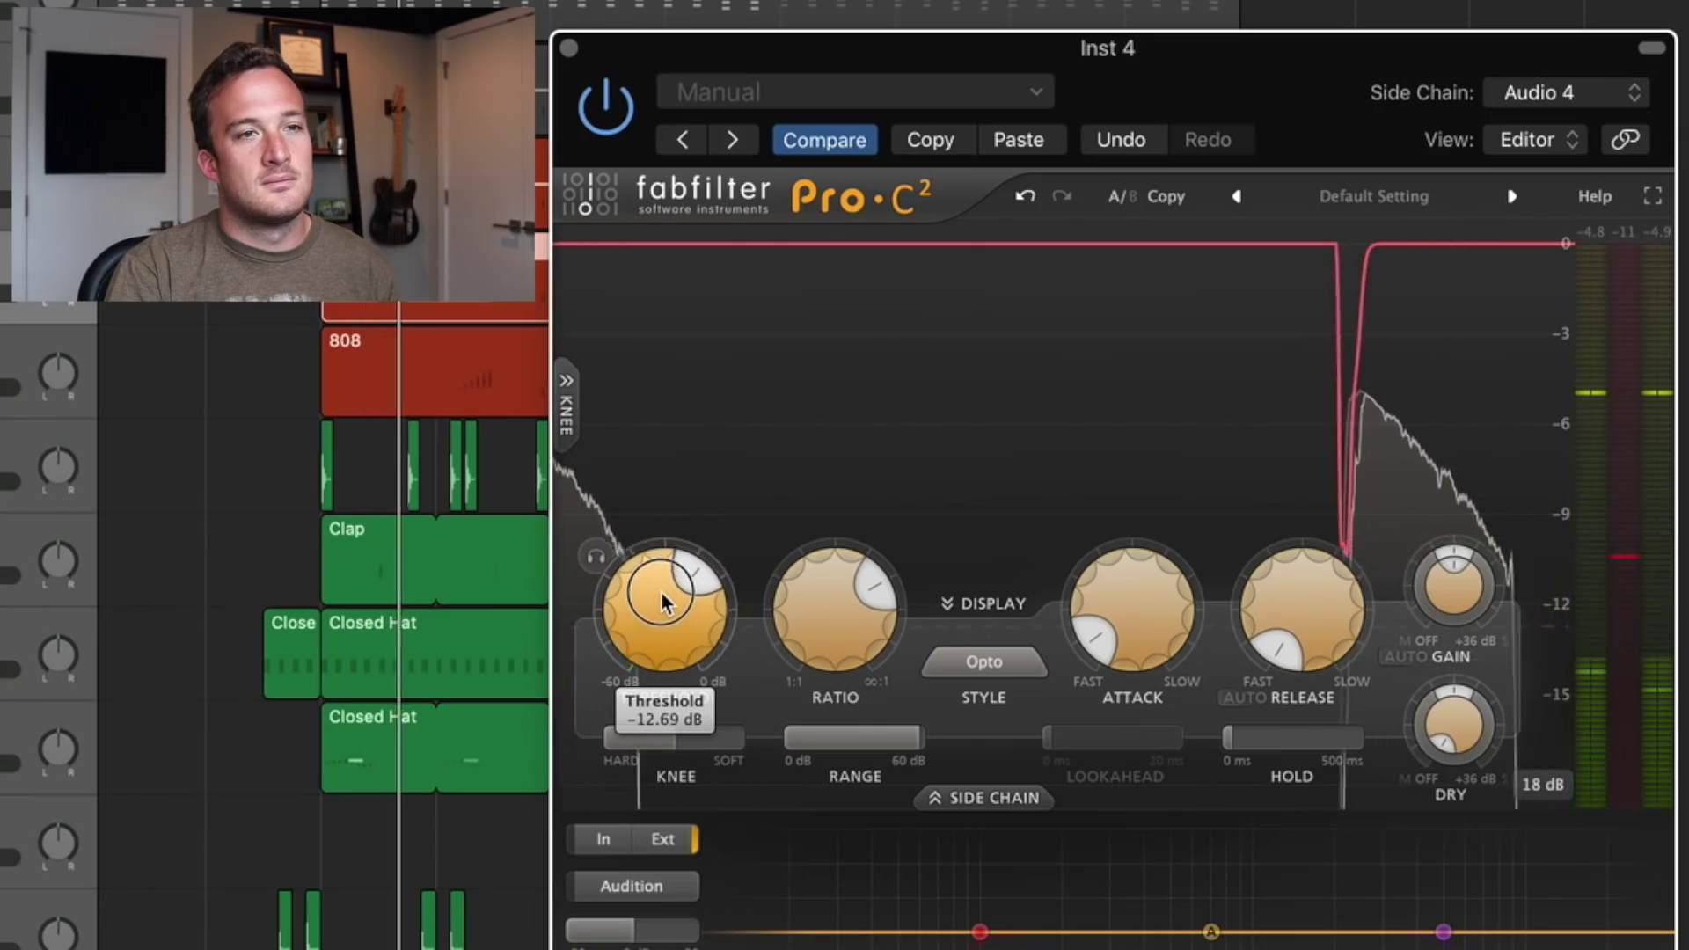
pyautogui.click(1617, 234)
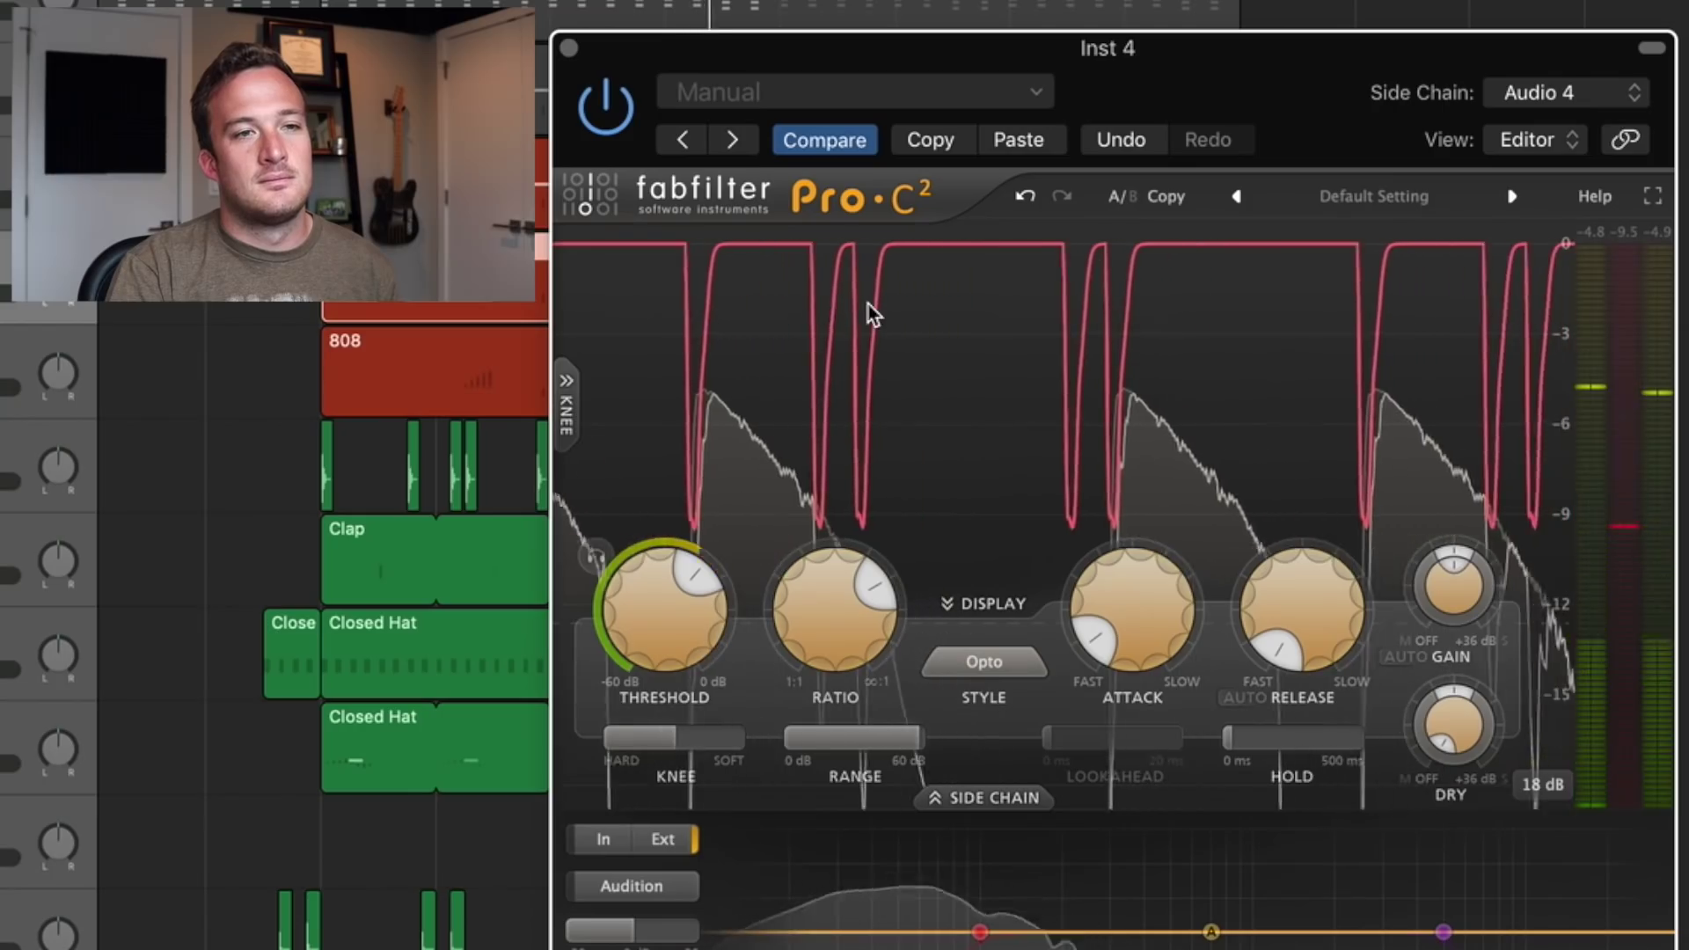
pyautogui.press('space')
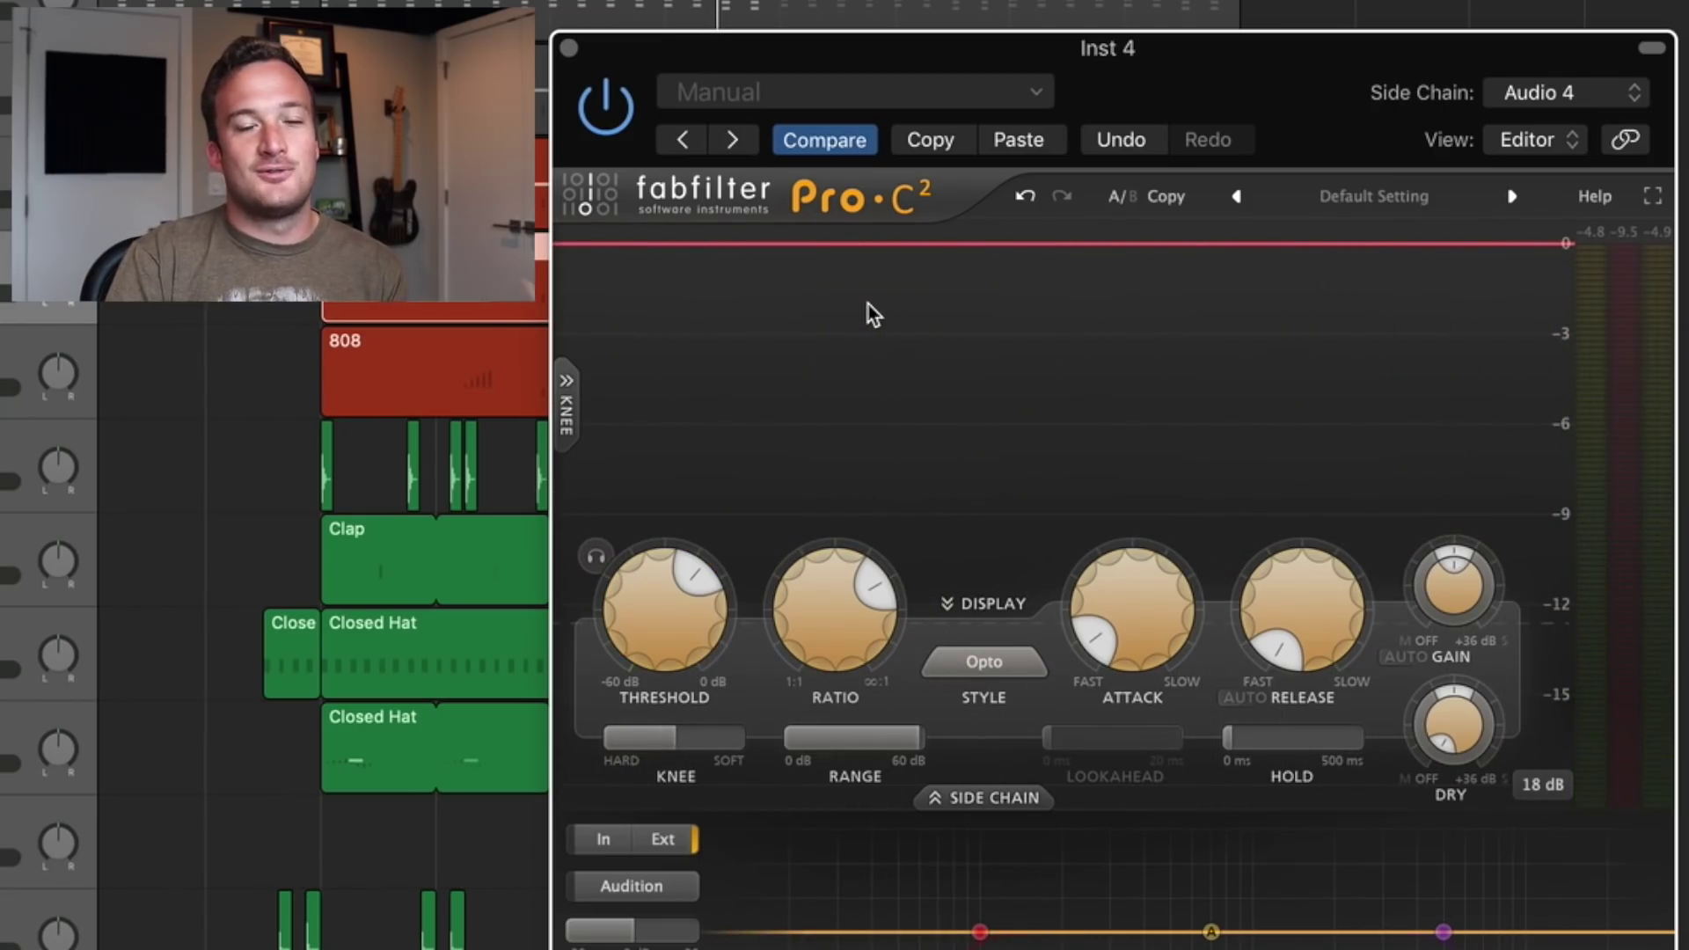
# Step: Play the beat and open the track 8 808 region in the Piano Roll to examine its pitch bend automation
pyautogui.press('space')
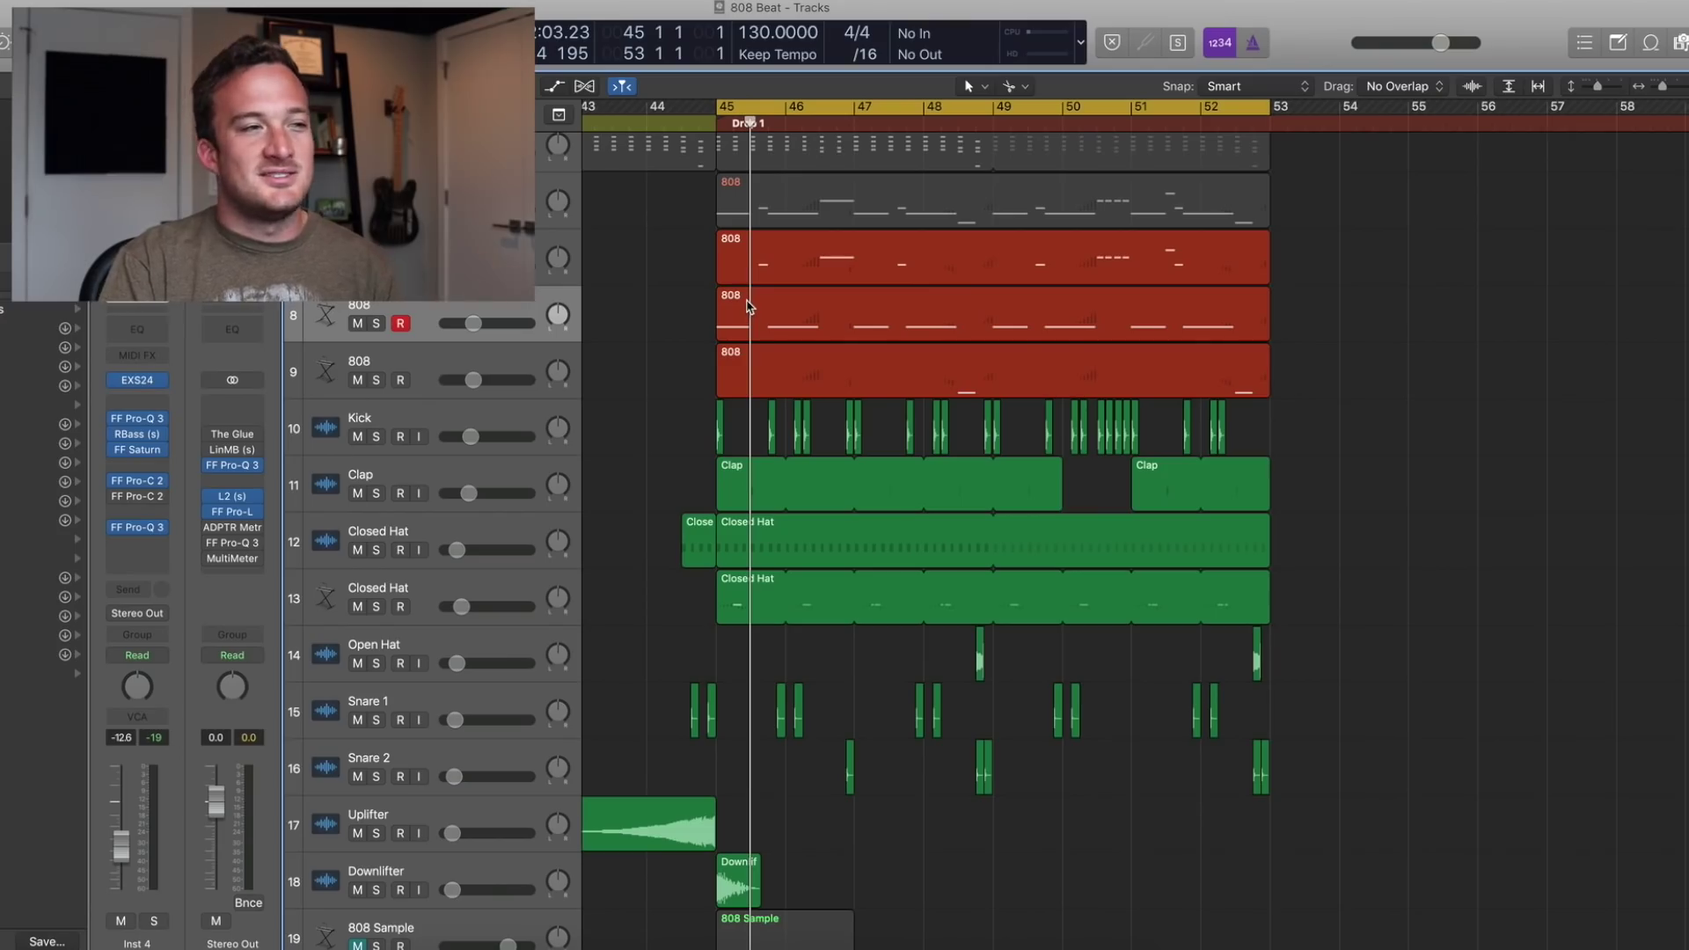
pyautogui.doubleClick(748, 306)
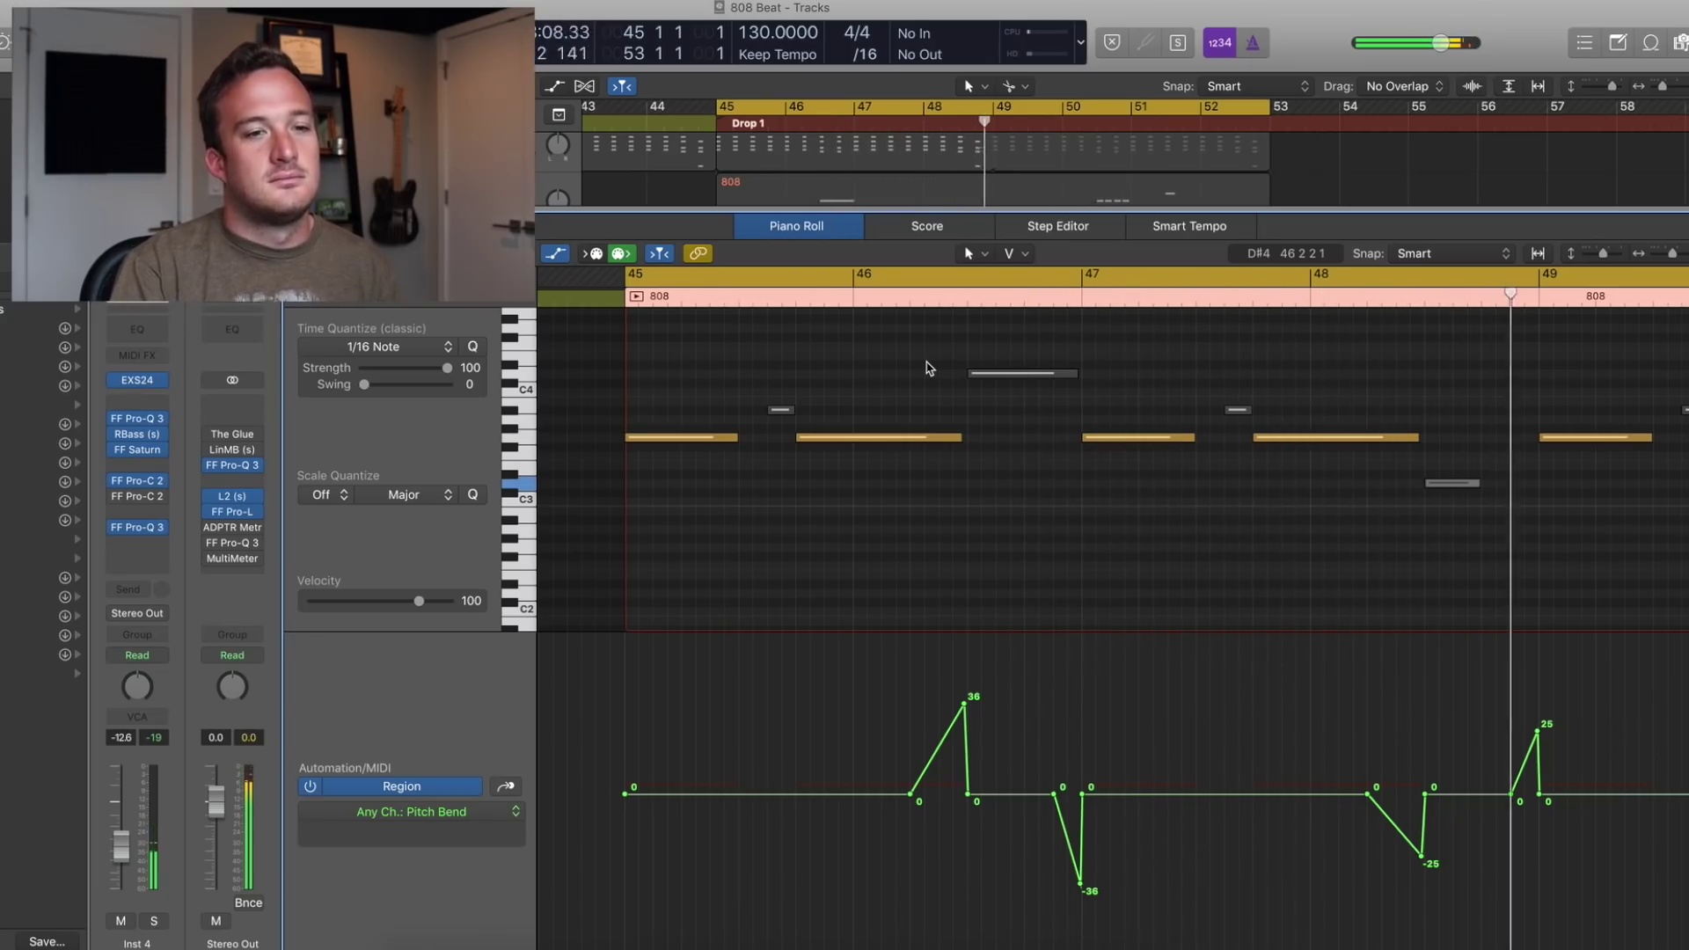
pyautogui.press('space')
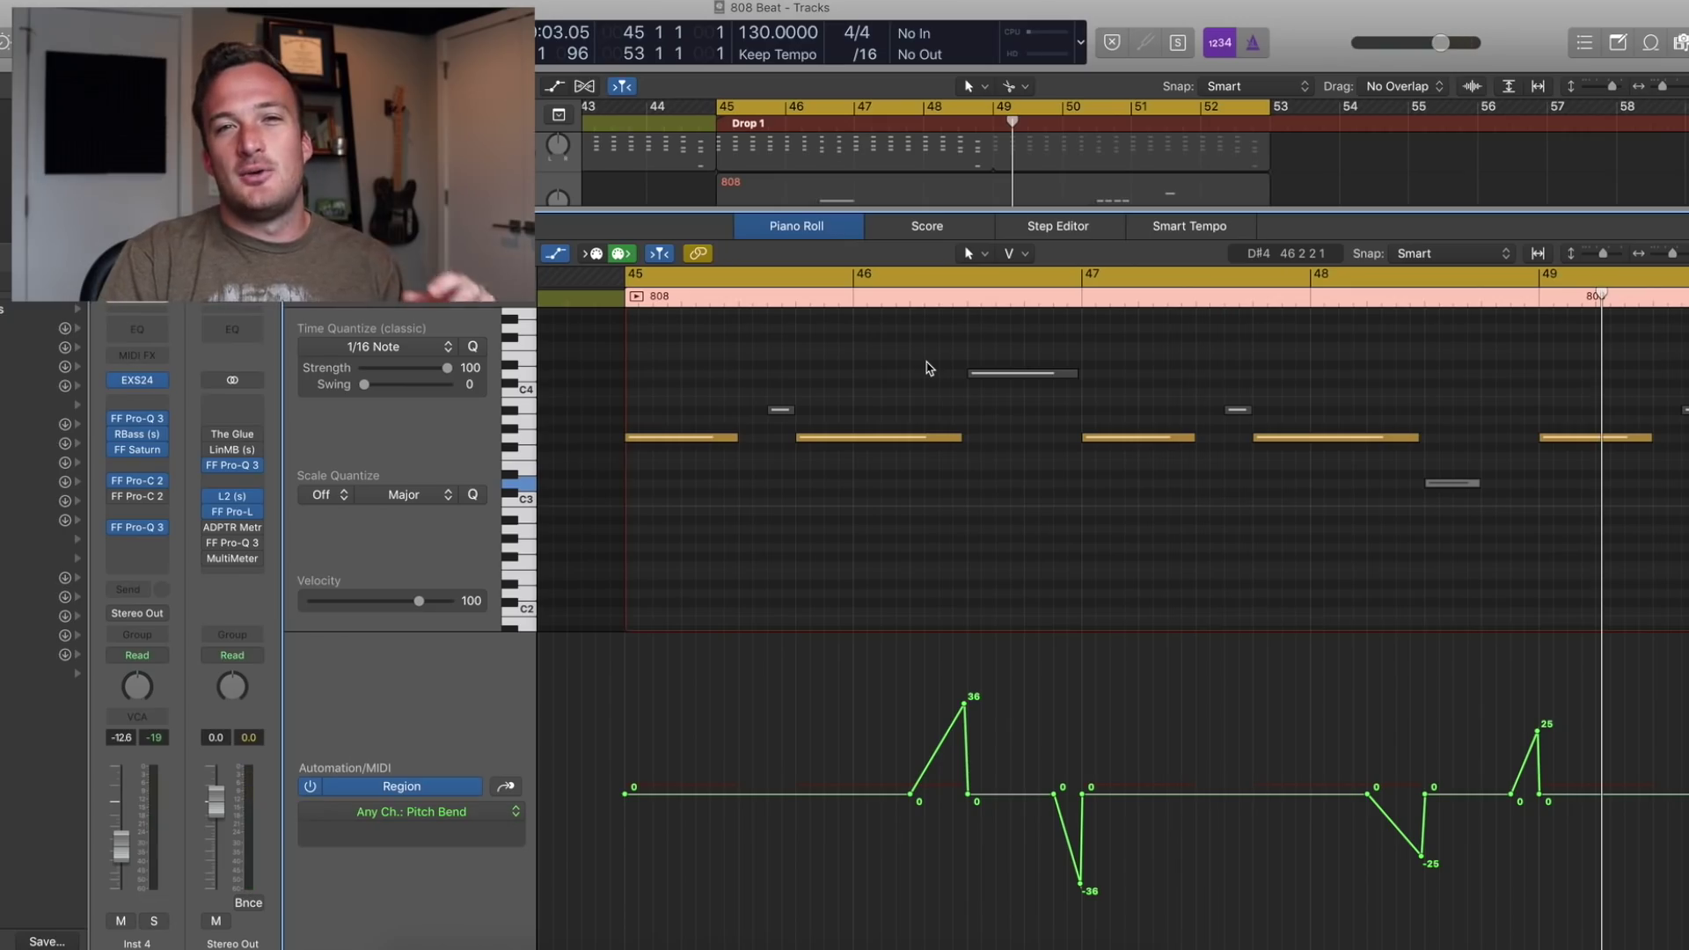